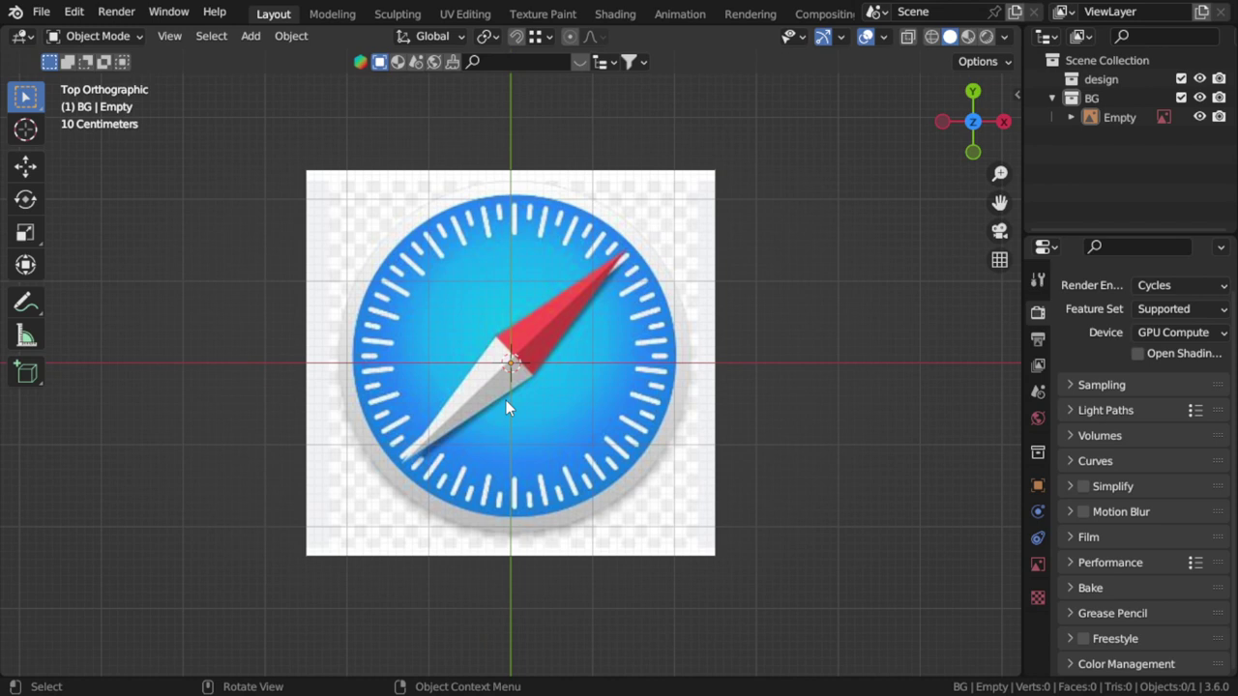
- Clear the viewport selection and rename the BG collection to "ref"
scroll(506, 401, down, 2)
scroll(580, 270, up, 2)
click(318, 400)
key(alt+a)
click(665, 295)
key(alt+a)
double_click(1091, 98)
key(Return)
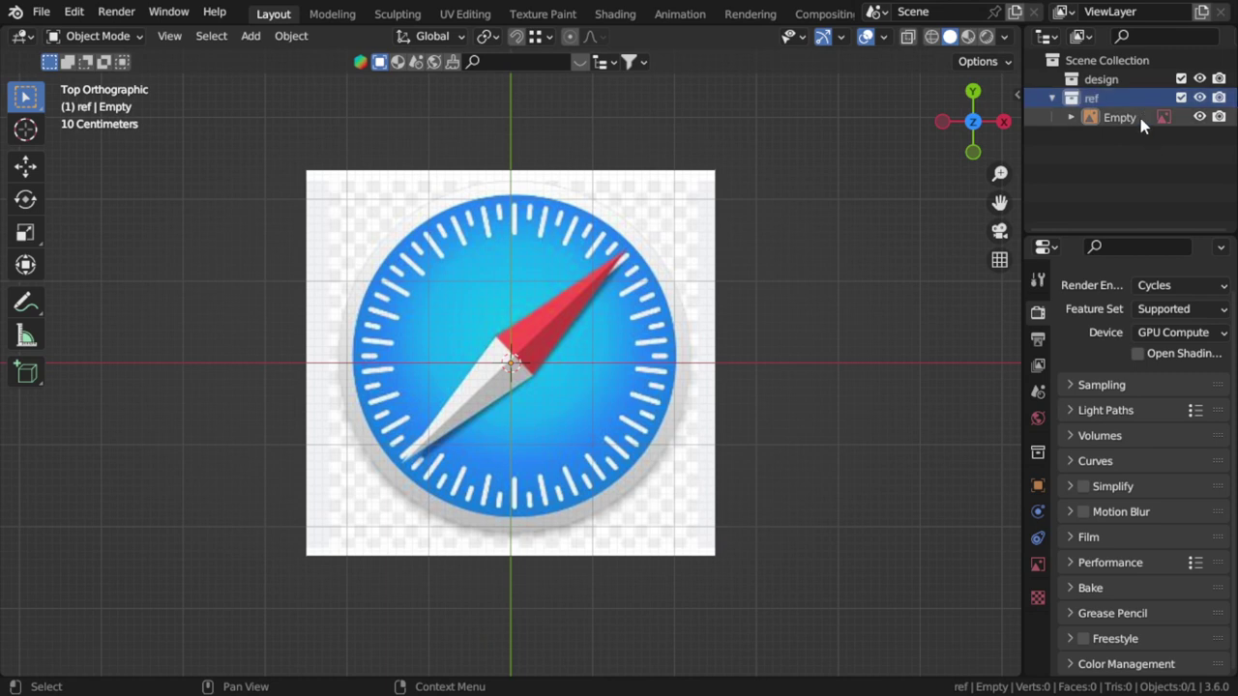
- Show the selectability toggles for the collections and objects in the Outliner
scroll(689, 274, down, 3)
middle_drag(688, 274, 553, 207)
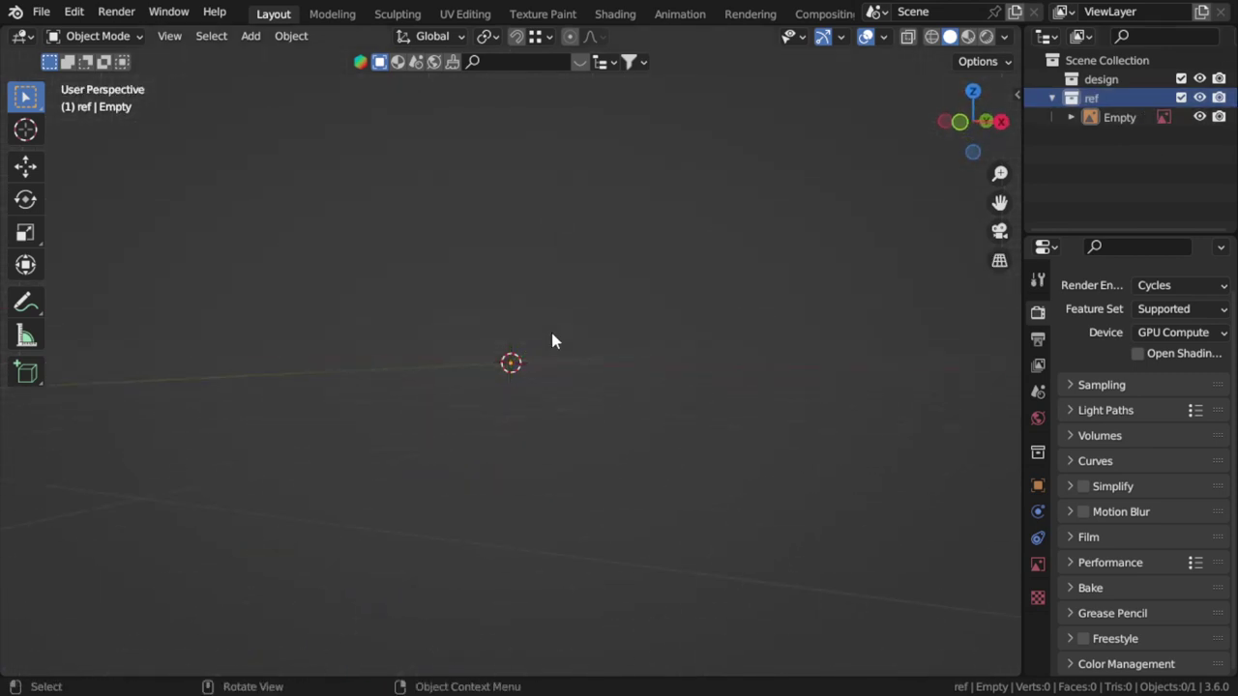
middle_drag(550, 328, 537, 346)
key(KP_7)
key(KP_7)
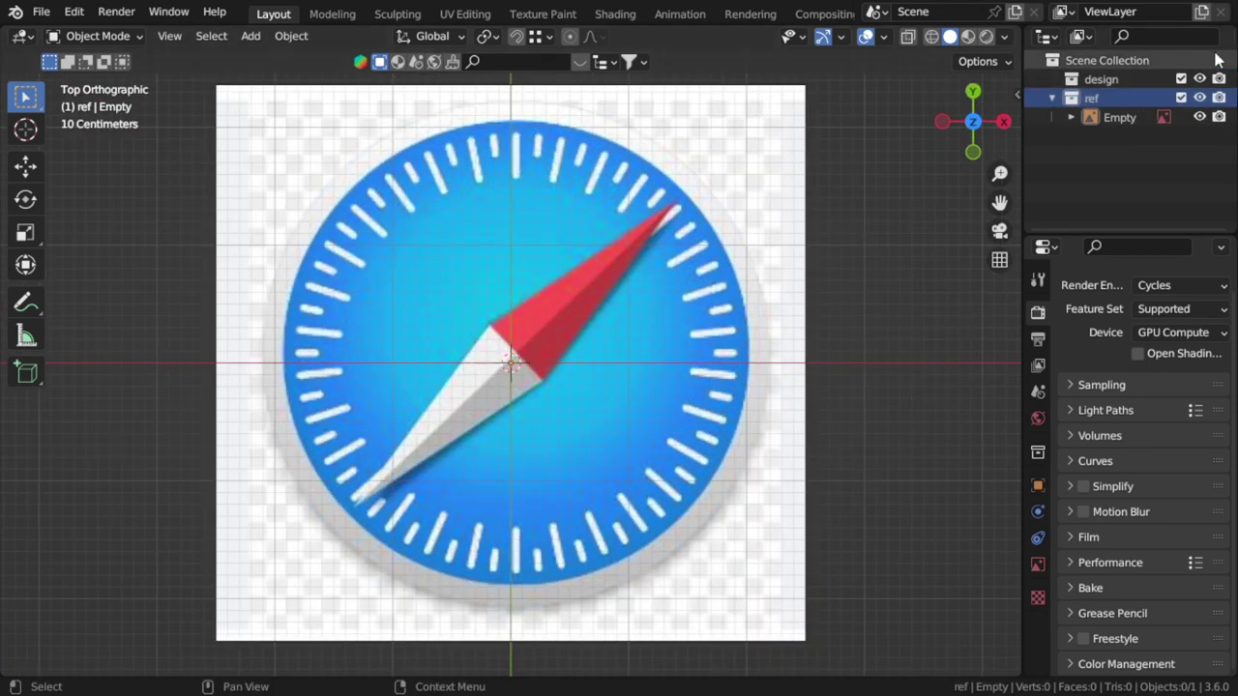
scroll(1141, 36, down, 2)
click(1187, 36)
click(1058, 96)
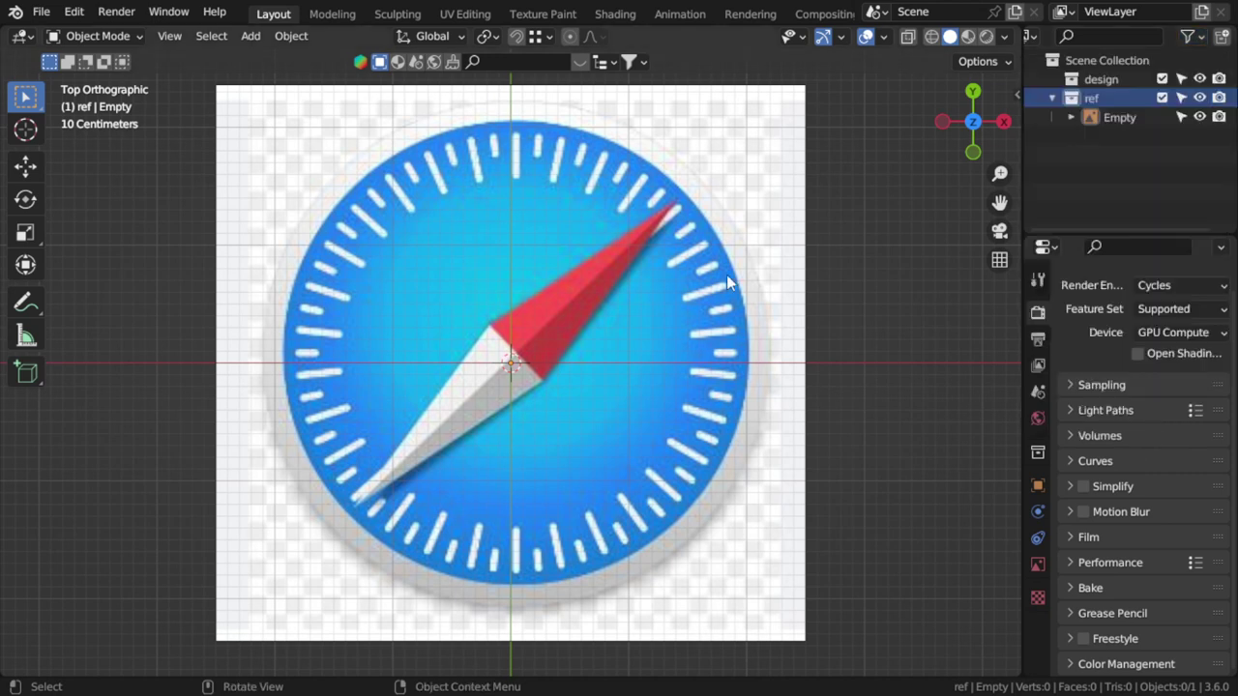
- Move the reference image empty by -1 m along the Z axis and return to the top orthographic view
scroll(726, 274, down, 2)
middle_drag(727, 274, 626, 278)
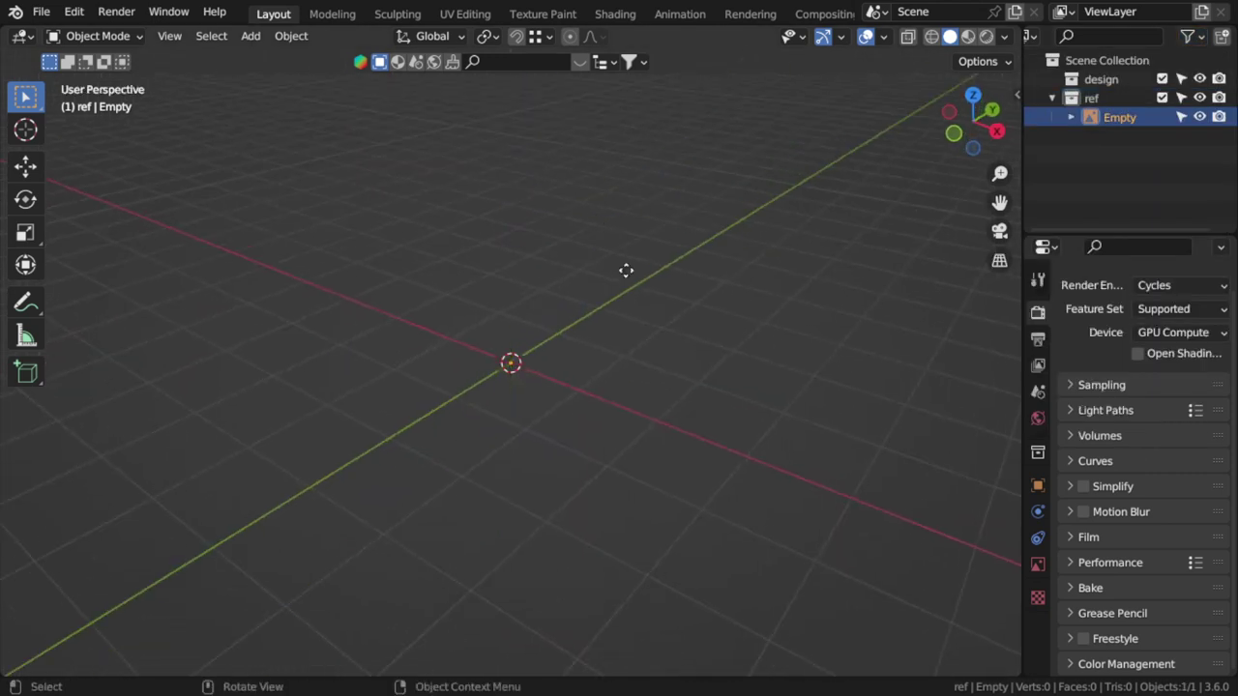
key(g)
key(z)
key(minus)
key(1)
key(Return)
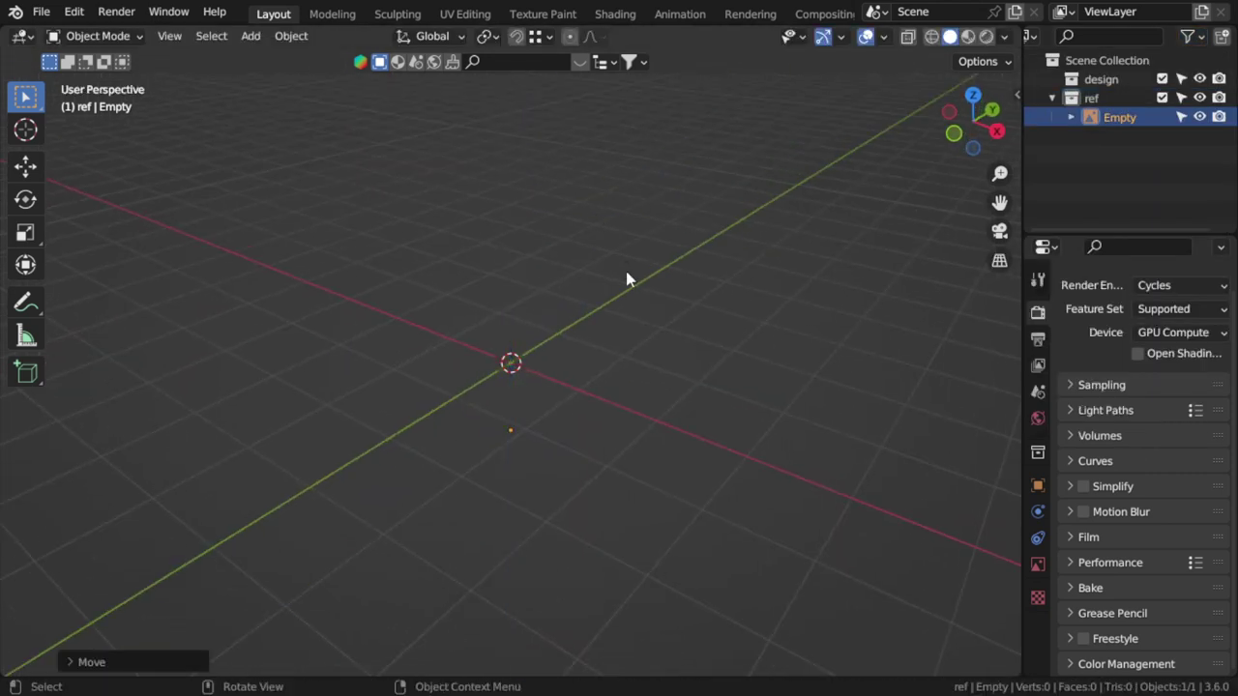
key(KP_5)
key(KP_7)
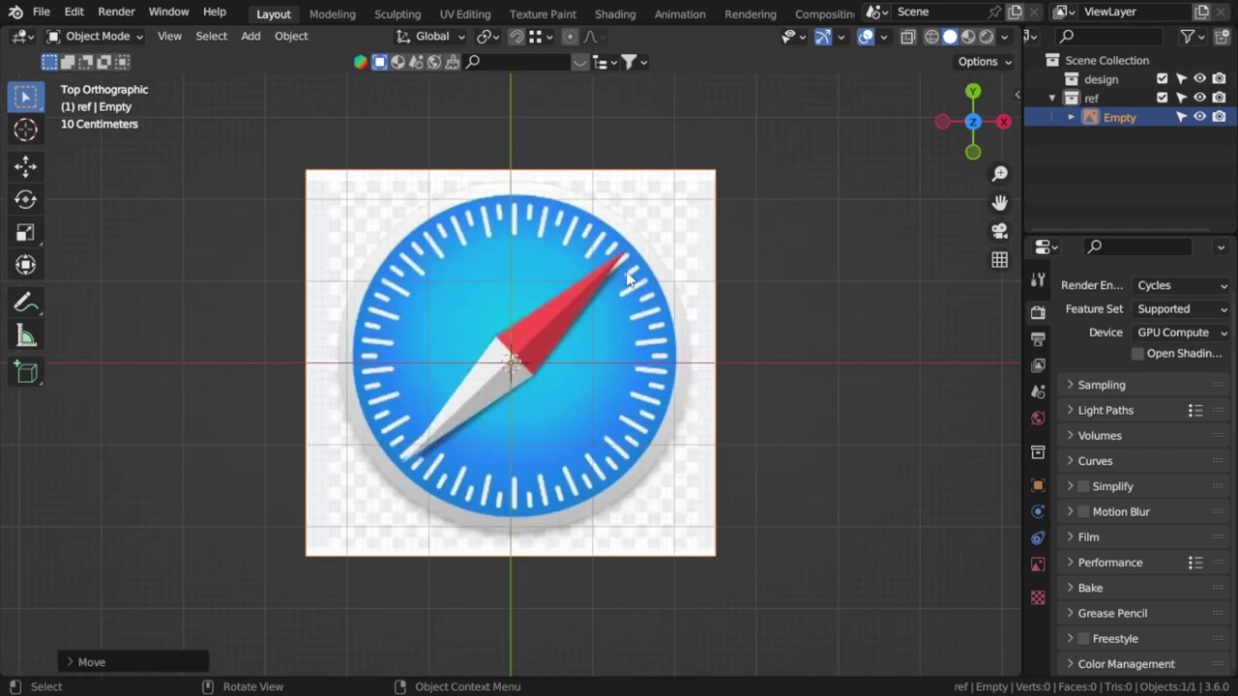
- Add a mesh circle in the design collection and scale it up around the compass's grey outer rim
click(1096, 80)
scroll(579, 334, up, 1)
key(shift+a)
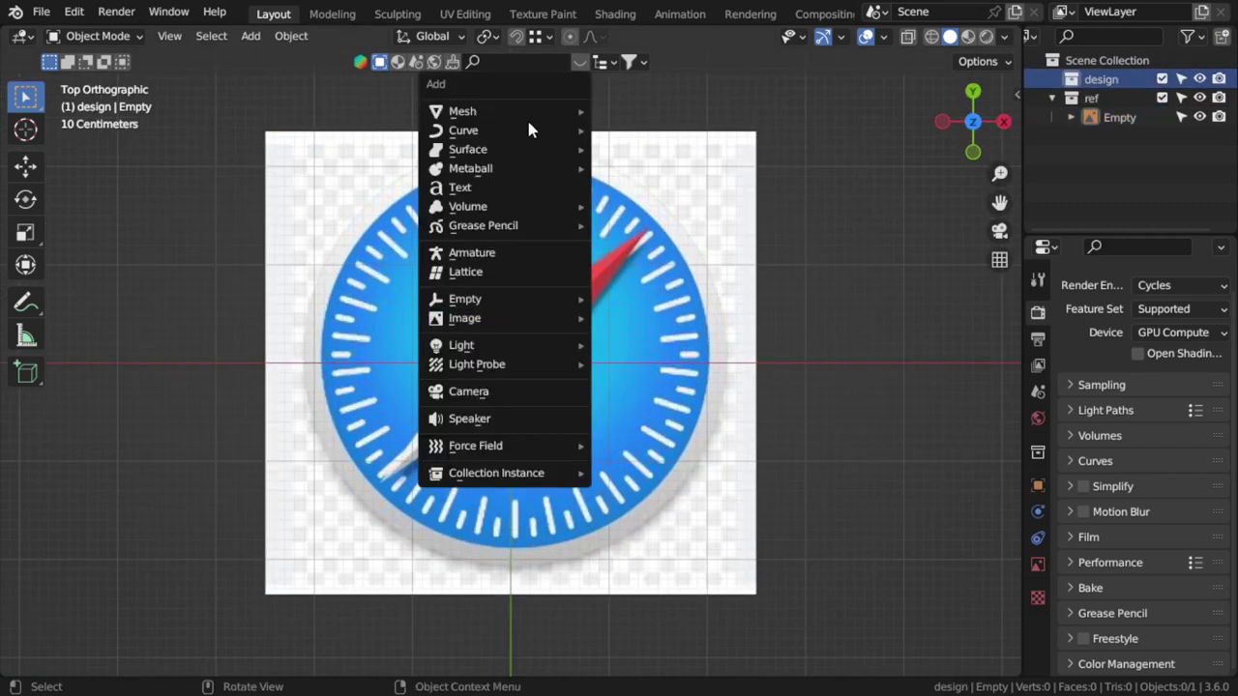
mouse_move(522, 112)
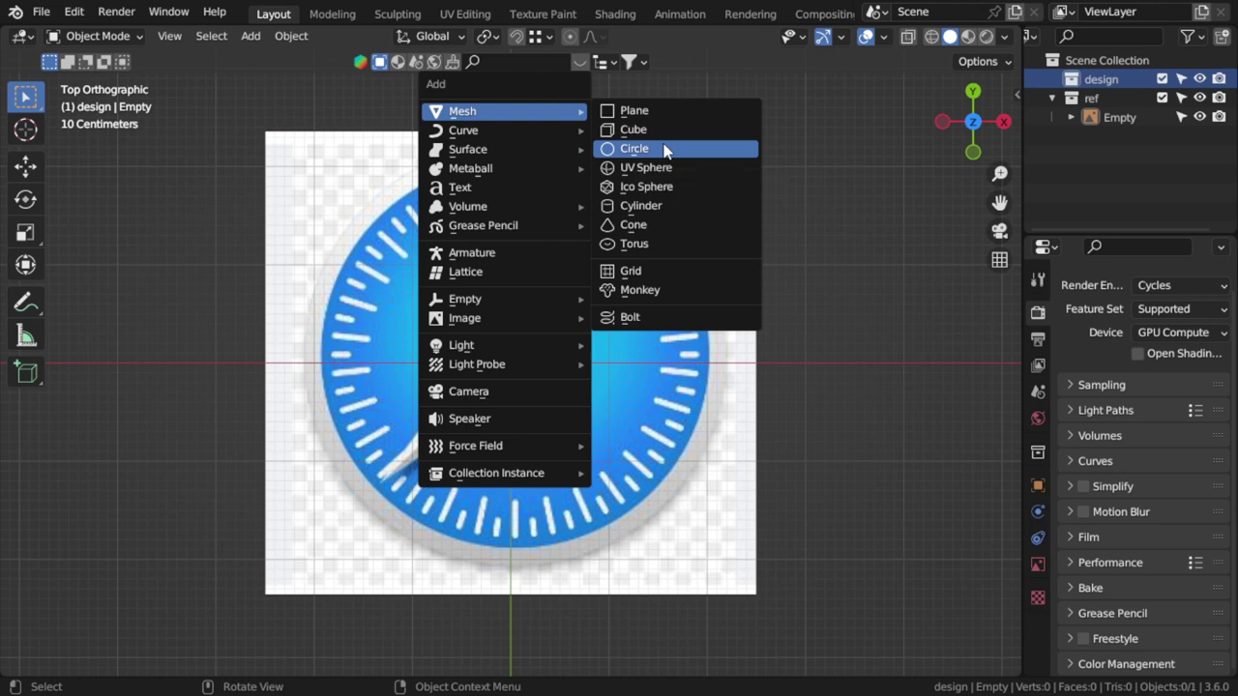
click(666, 150)
scroll(714, 335, up, 1)
key(s)
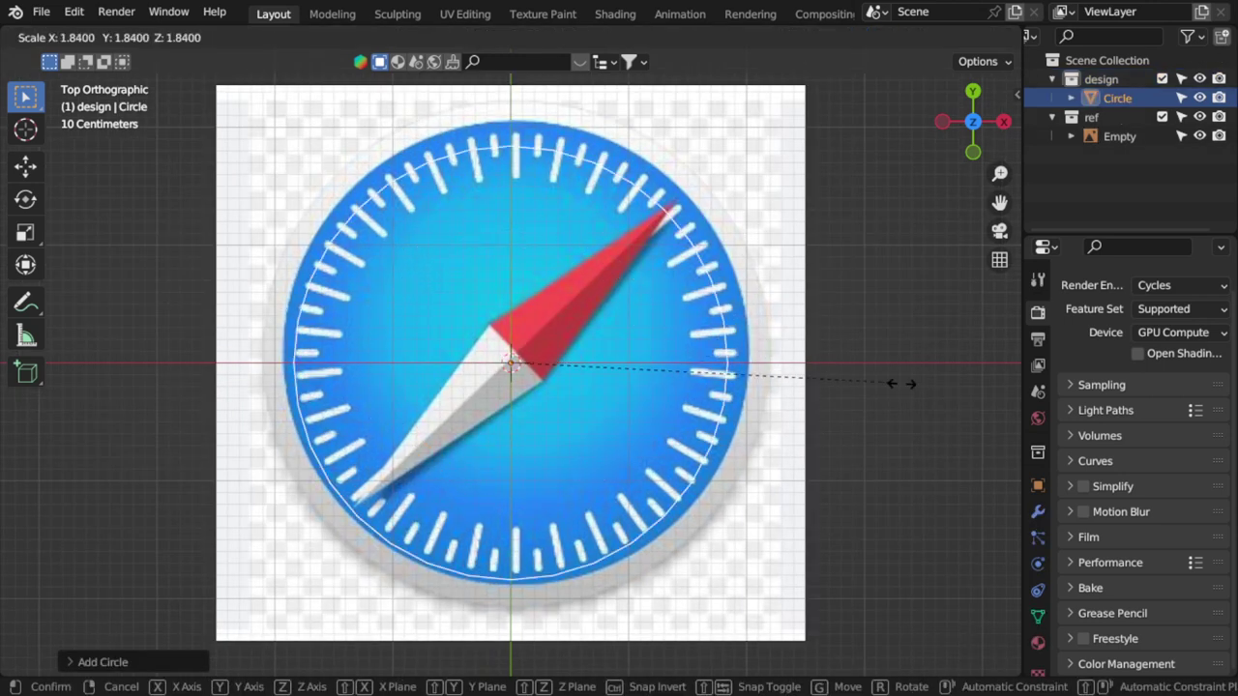
click(974, 385)
- Enable opacity on the reference image and lower it to 0.197
click(801, 228)
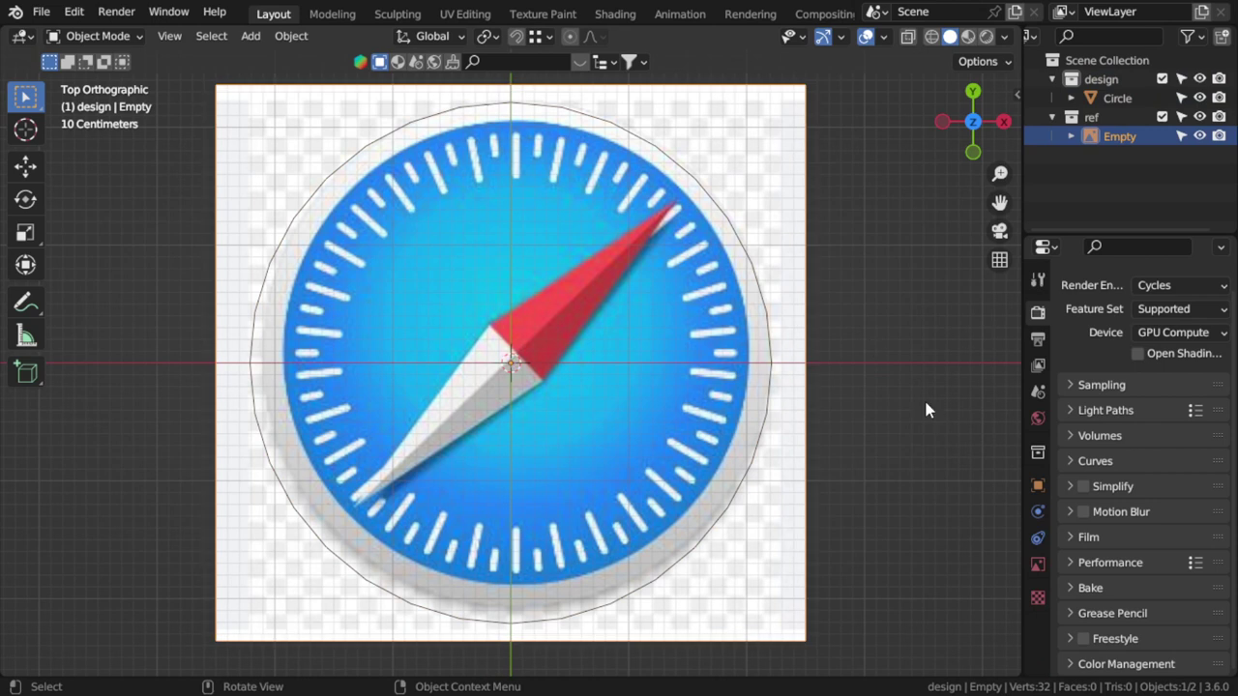
click(1038, 565)
click(1131, 509)
drag(1175, 509, 1126, 509)
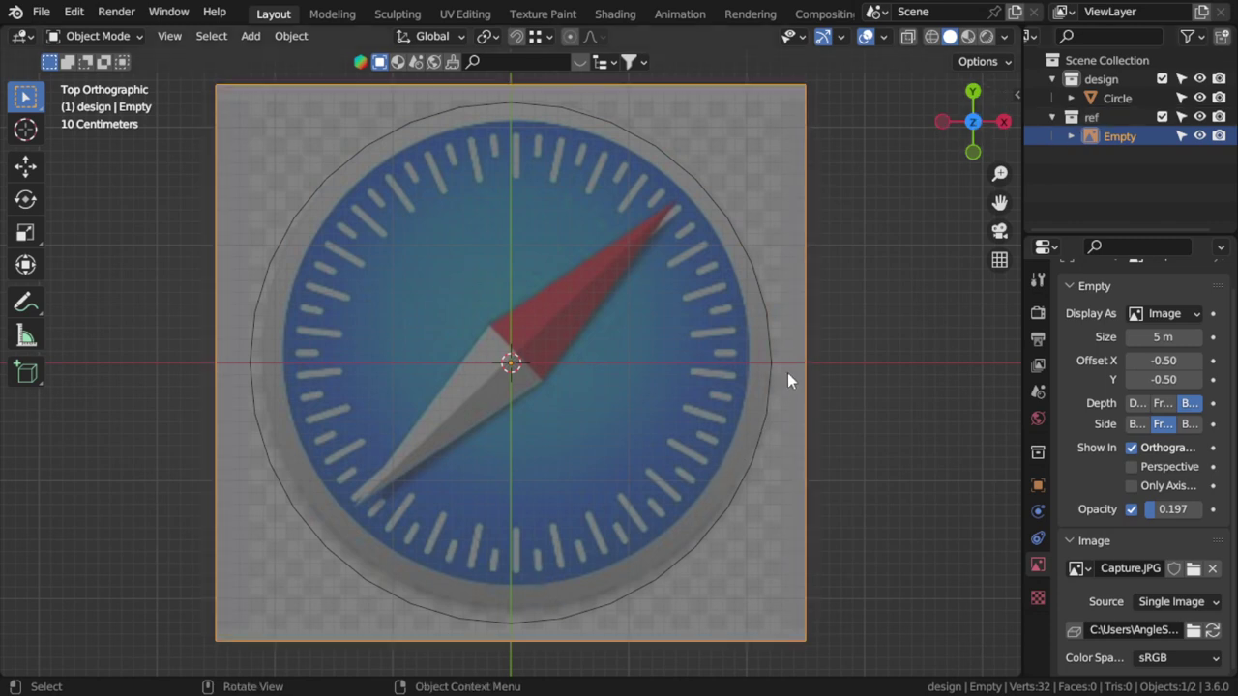
- Shift the reference image along X and then Y to centre the compass within the circle
key(g)
key(x)
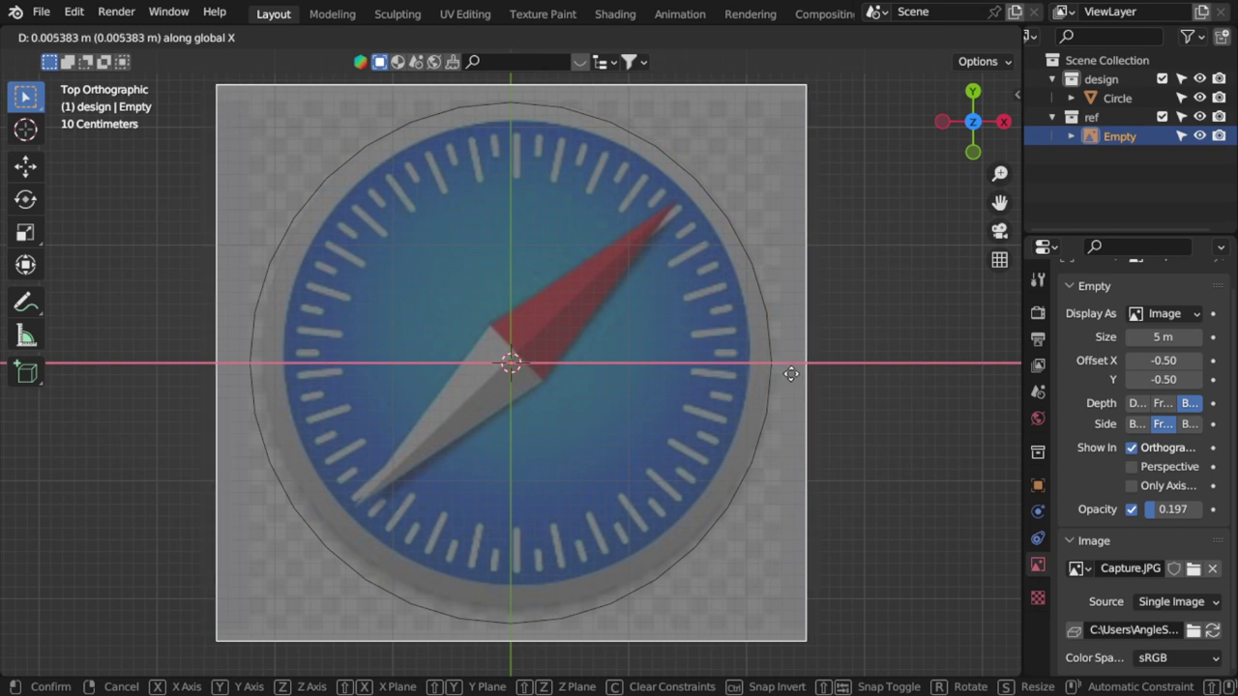
click(685, 380)
key(g)
key(y)
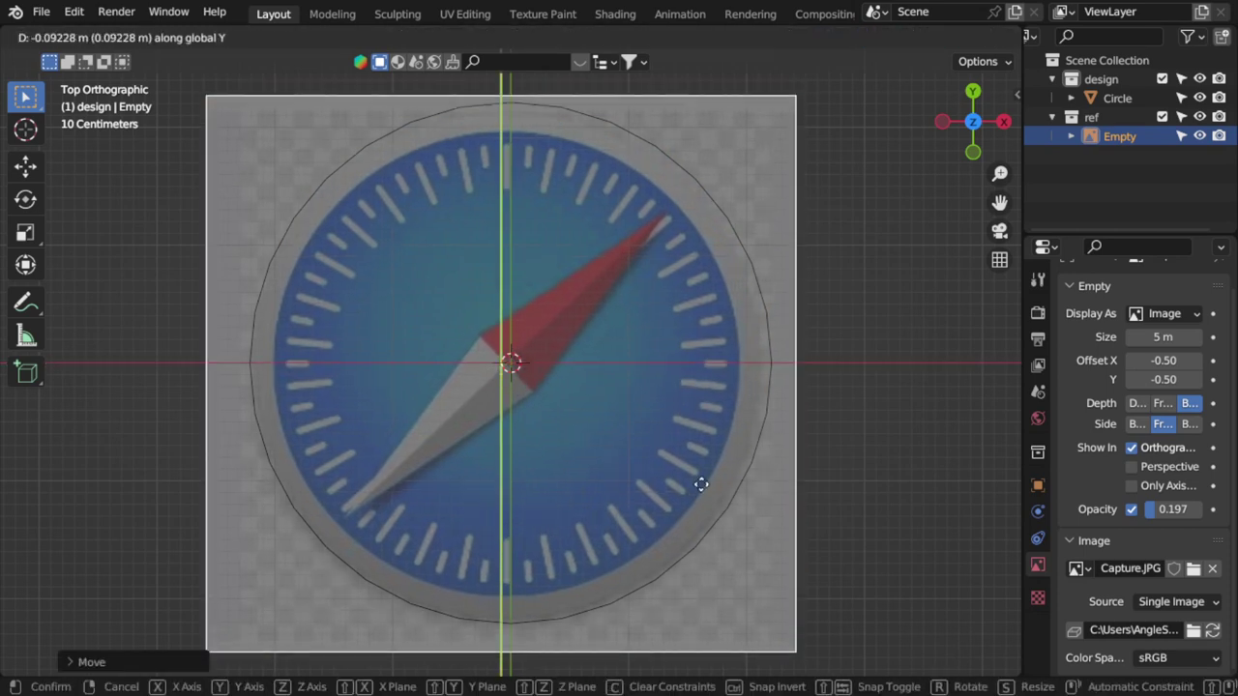
click(735, 435)
- Delete the guide circle and add a new mesh circle with 46 vertices at the origin
click(736, 217)
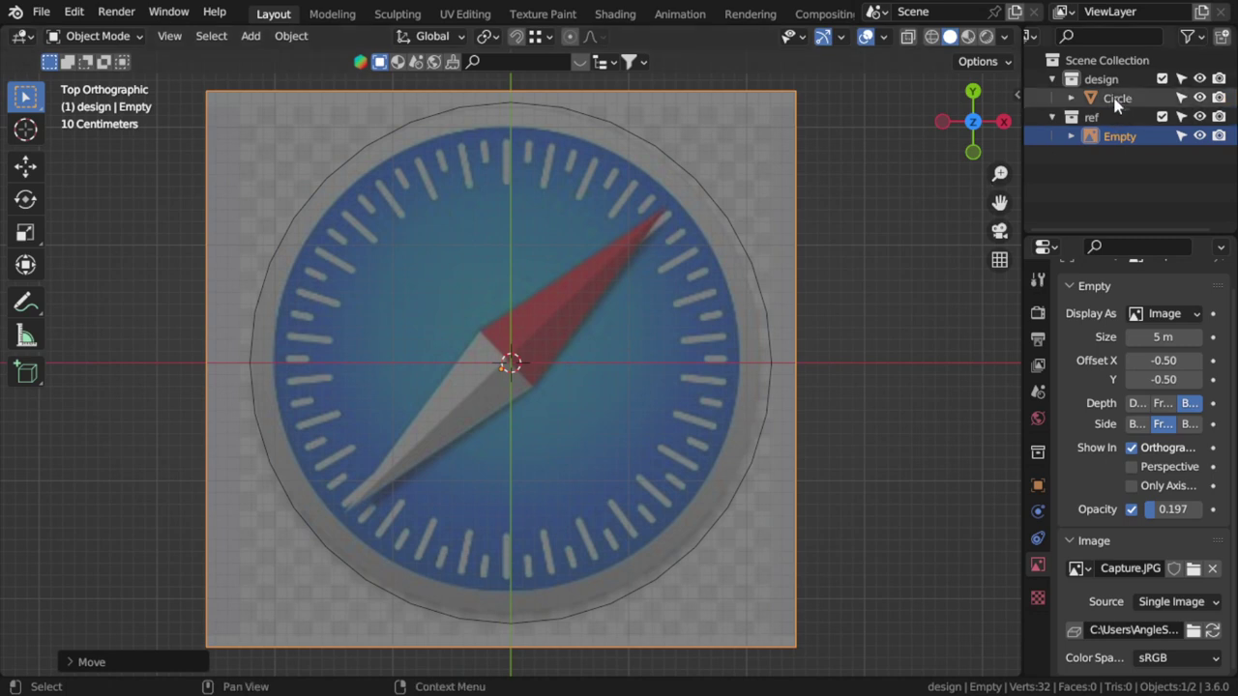
key(x)
click(737, 217)
key(shift+a)
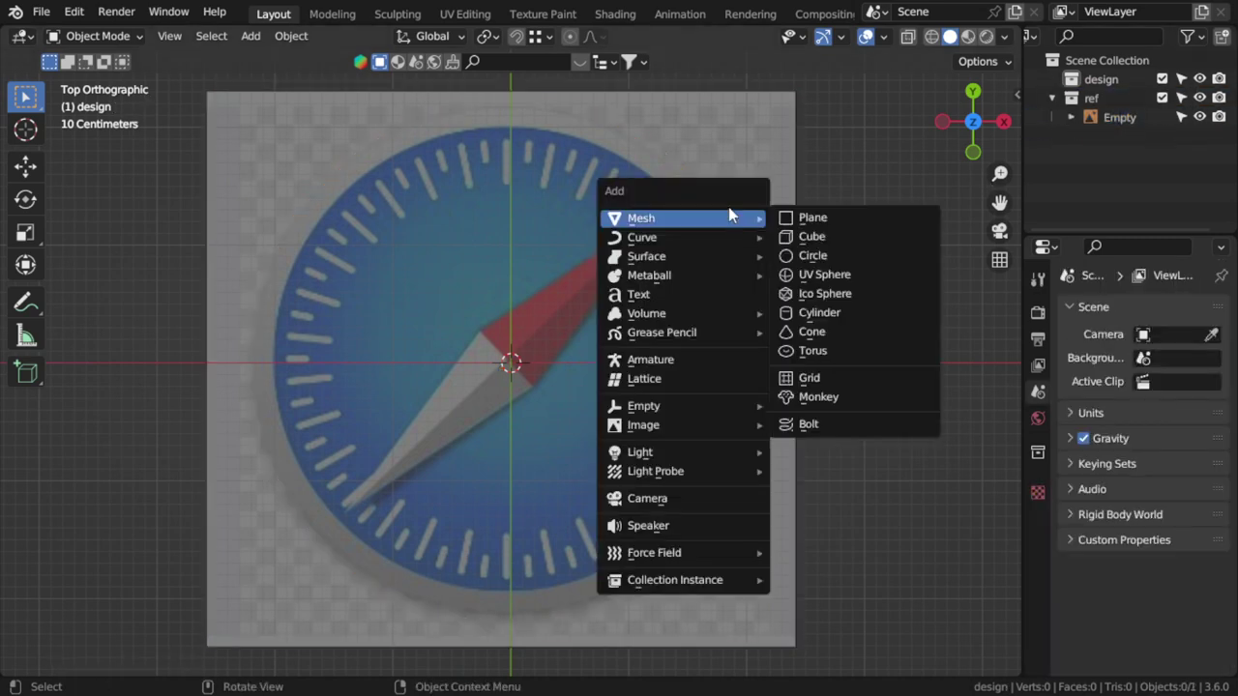
click(815, 257)
click(166, 661)
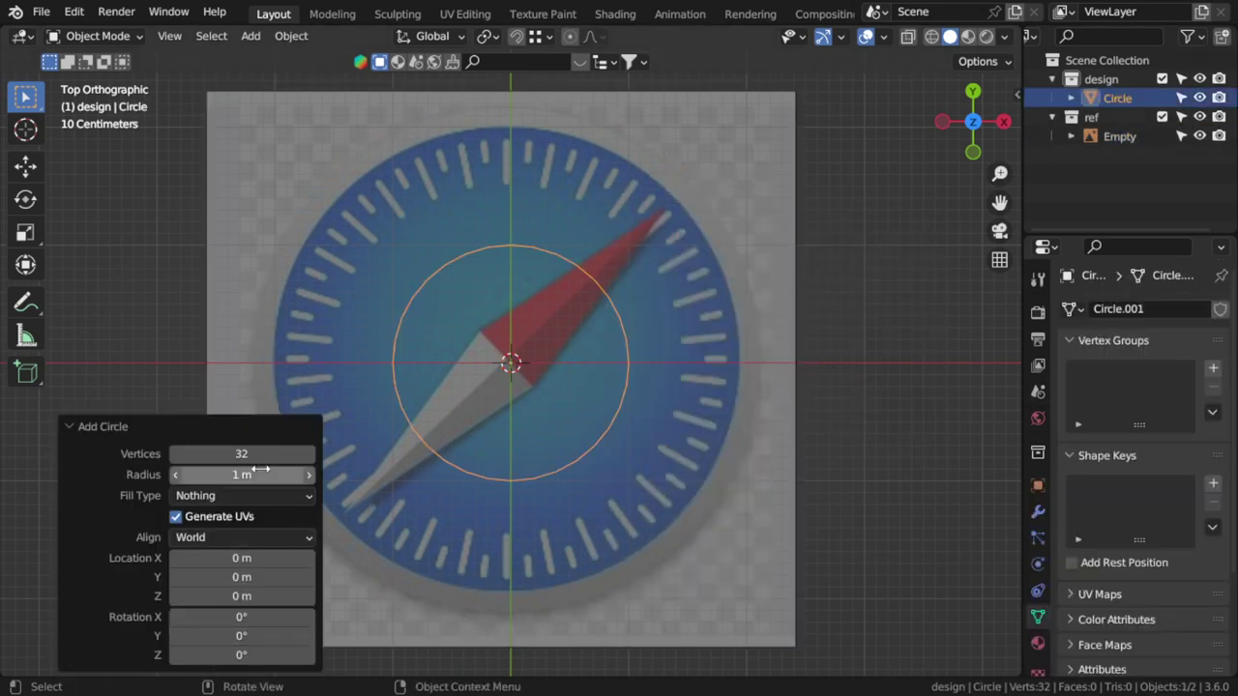
click(260, 453)
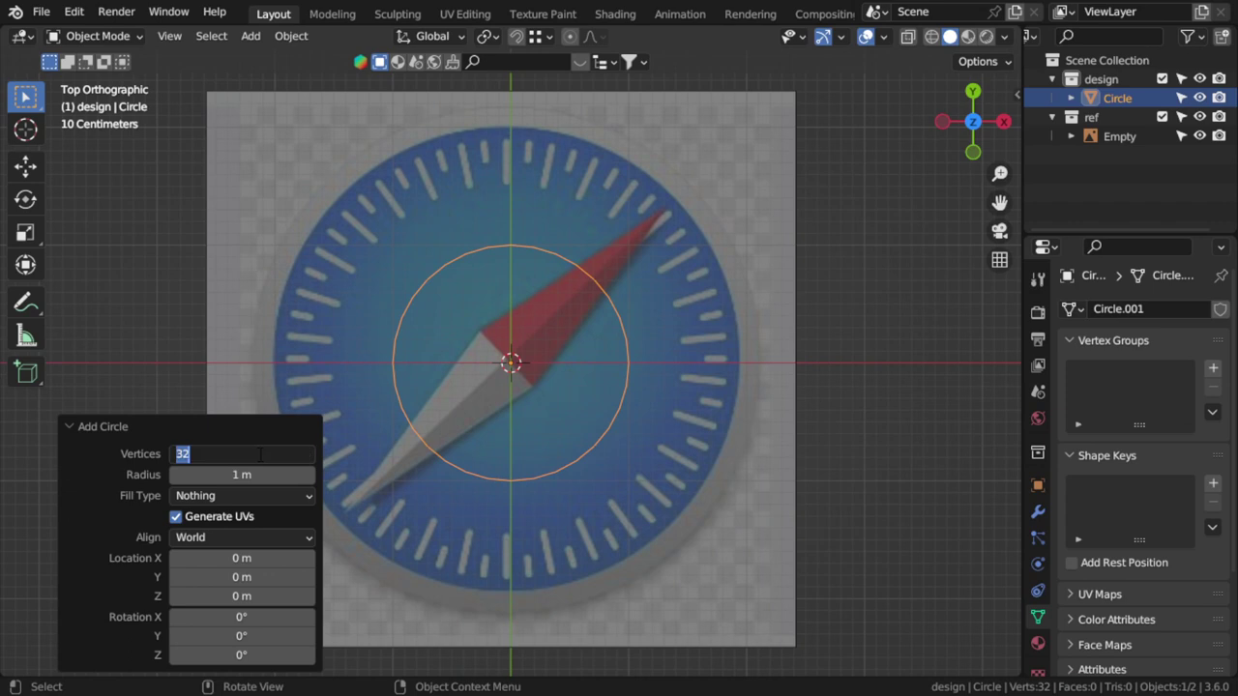
key(Return)
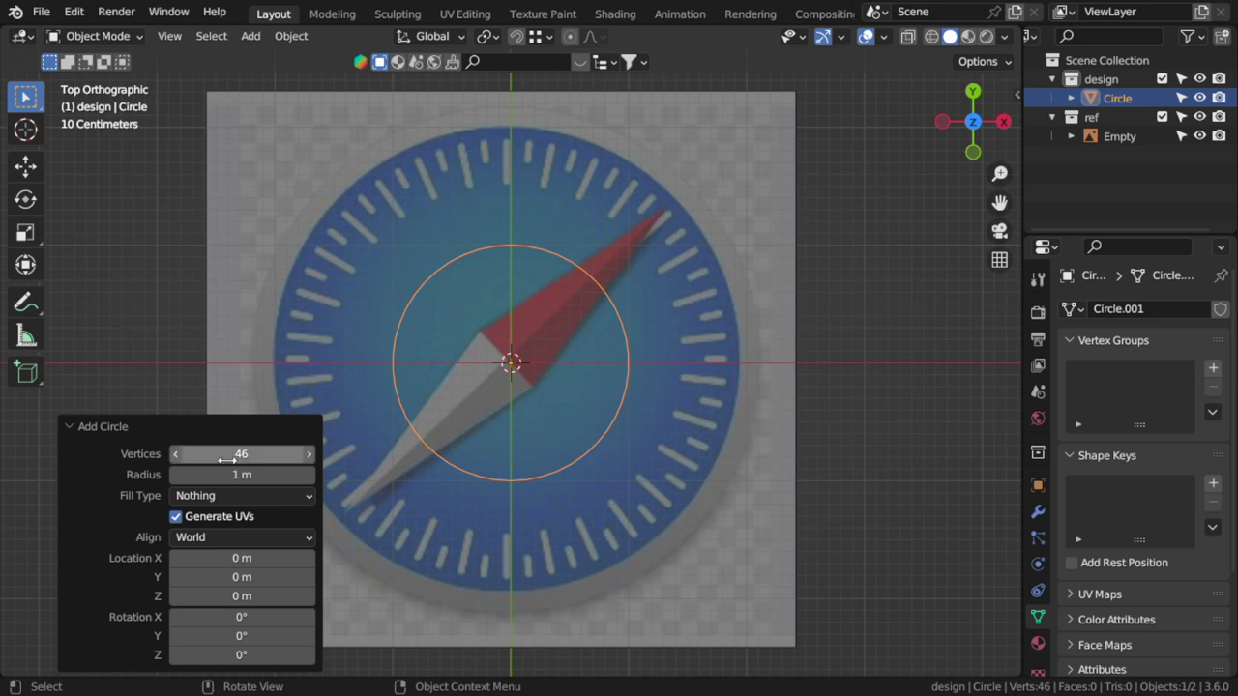
- Scale the new circle up to just outside the compass's blue face, around the grey rim
click(211, 422)
key(s)
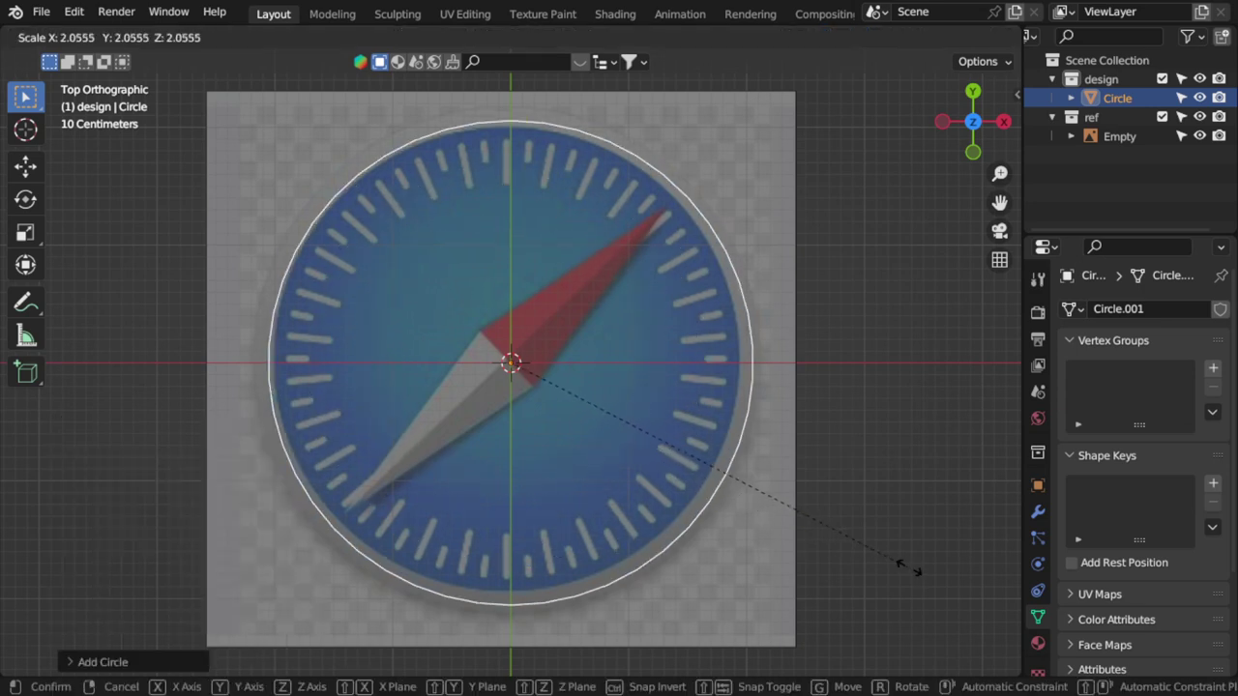
click(962, 508)
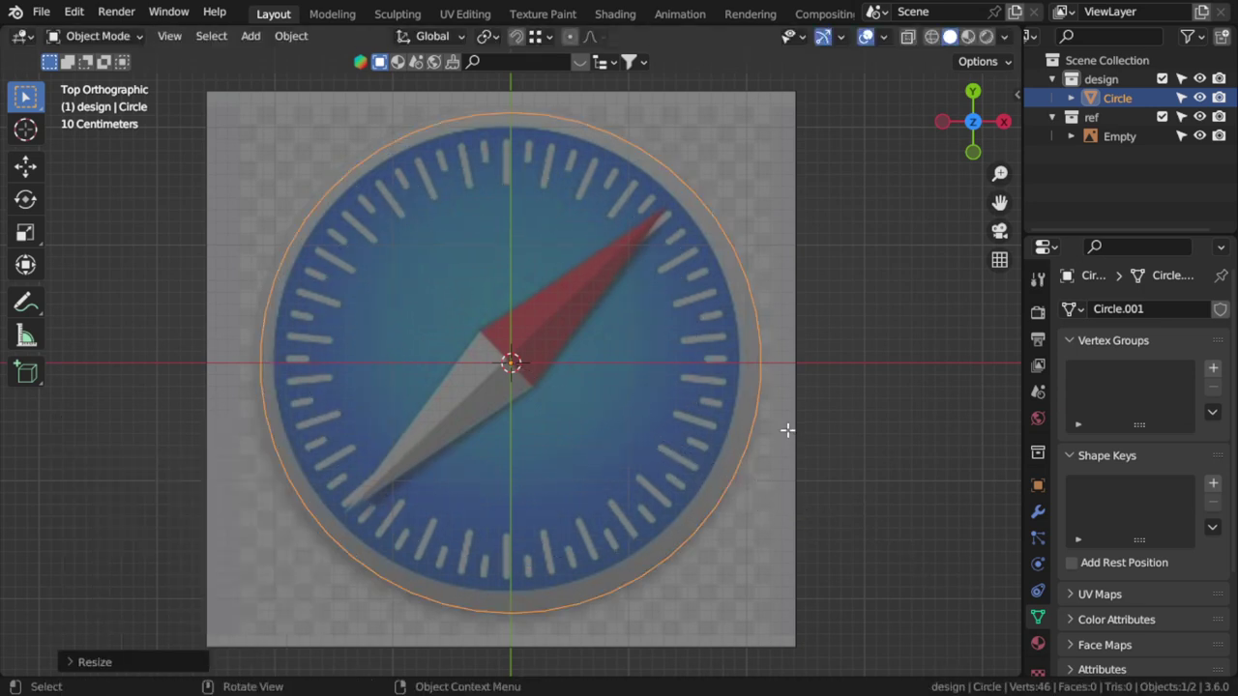
- Extrude the circle's edge inward in Edit Mode, scaled to about 0.91, to form the outer rim faces
key(Tab)
scroll(813, 434, up, 5)
key(e)
key(s)
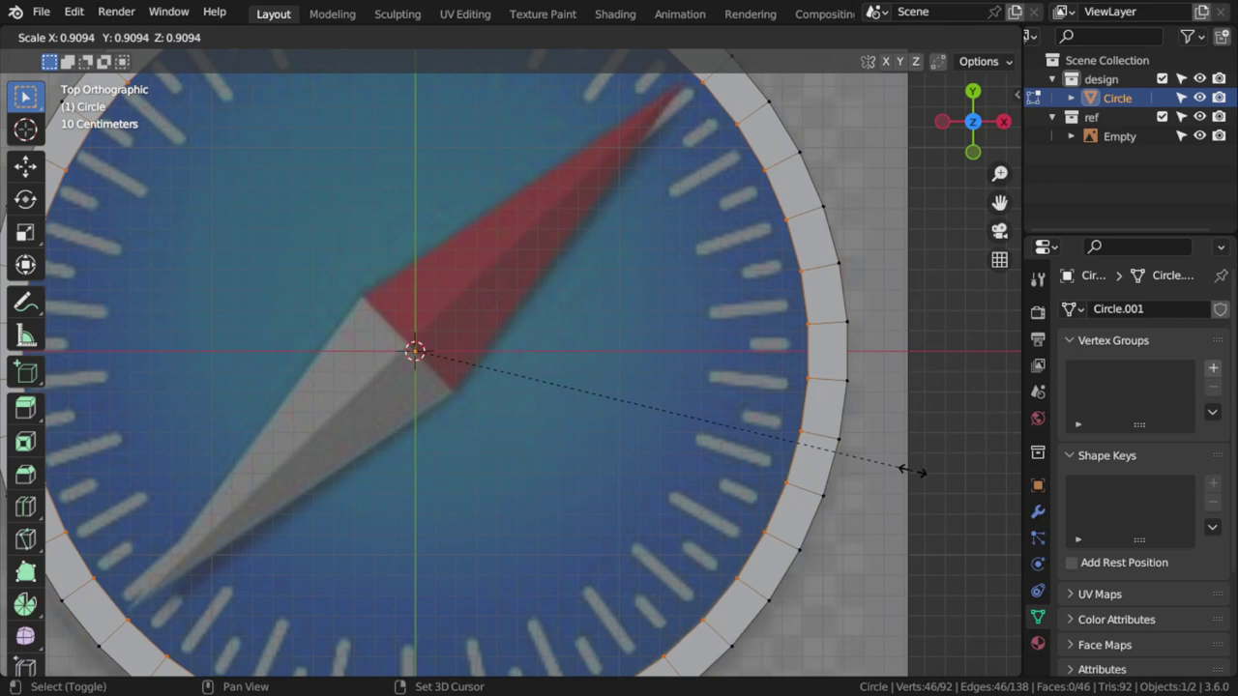
click(905, 471)
scroll(818, 436, down, 3)
scroll(892, 465, up, 1)
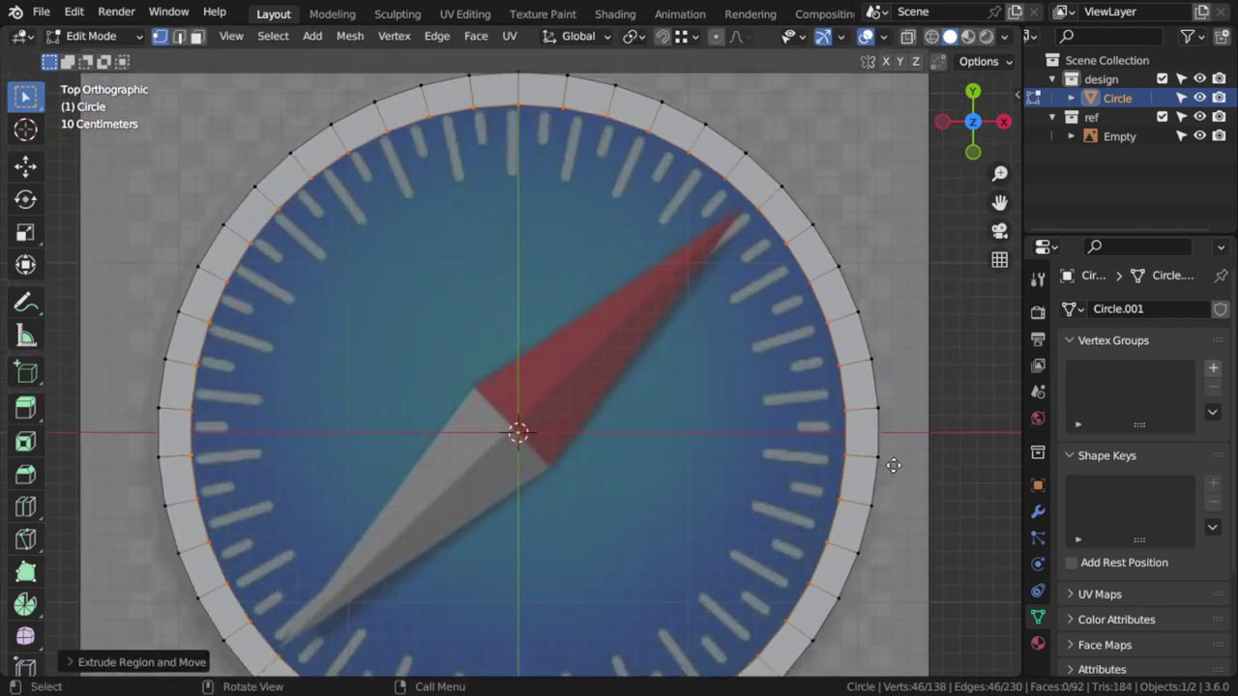
- Extrude further concentric rings inward and merge the innermost ring at the centre to close the disc
key(e)
key(s)
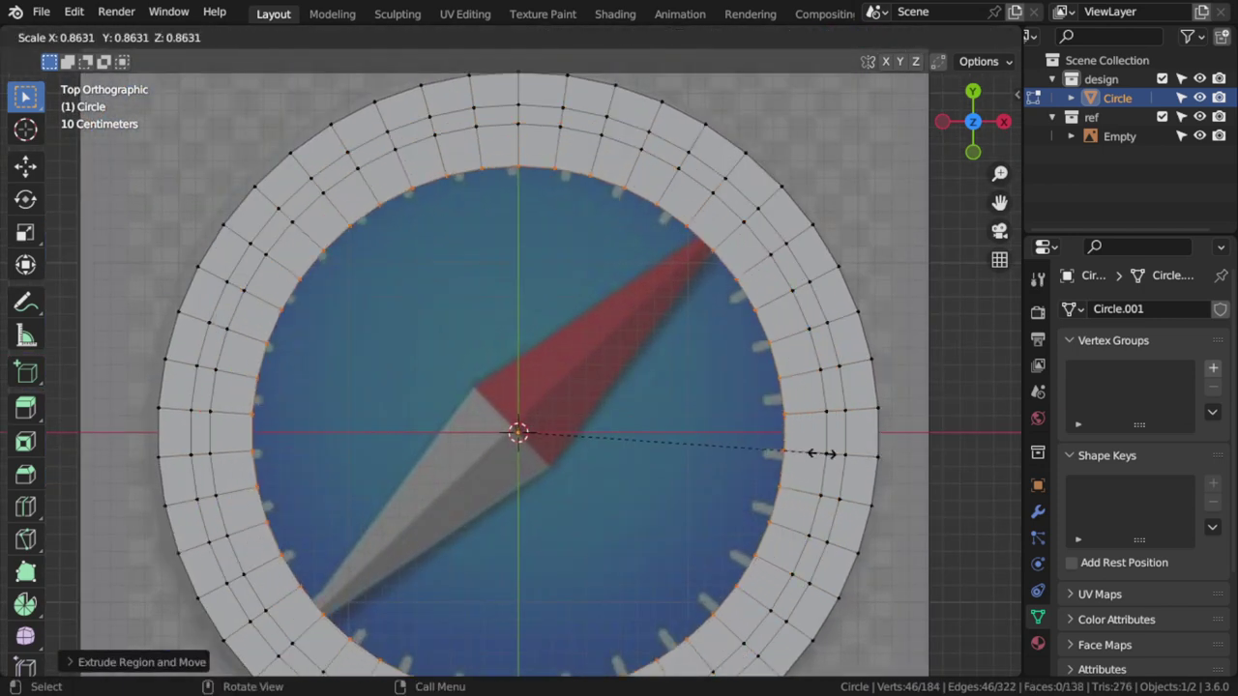
click(796, 451)
key(e)
key(s)
click(713, 437)
key(e)
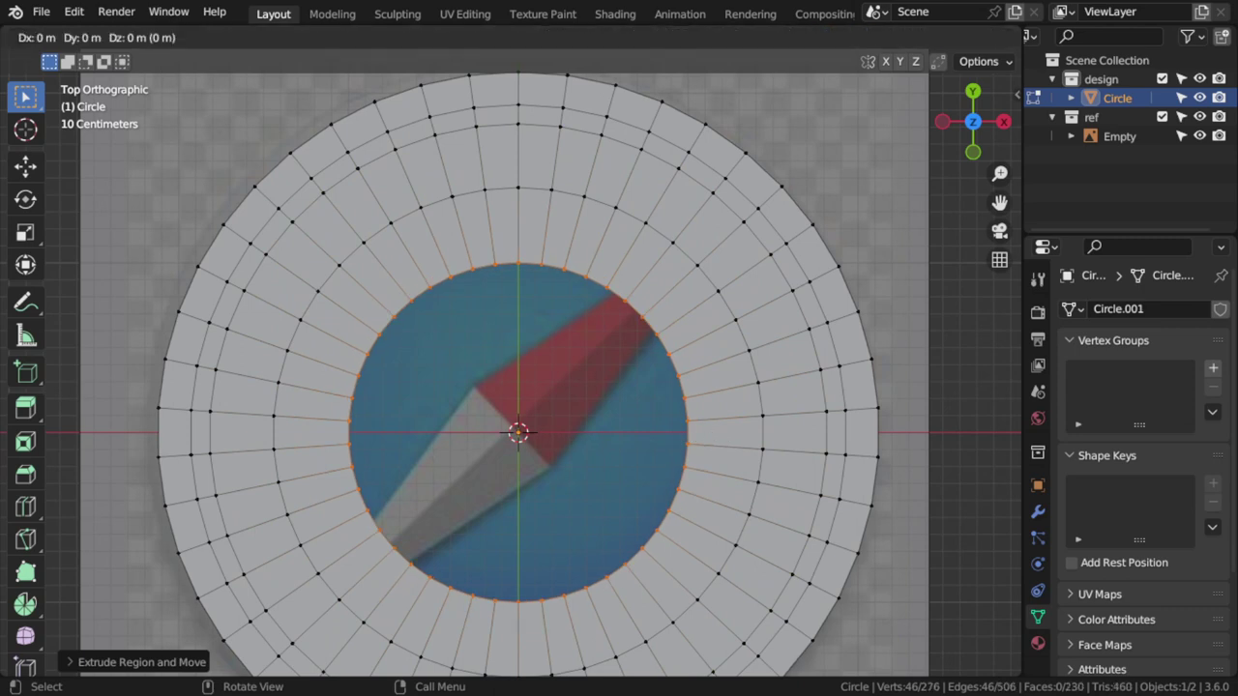
key(s)
click(663, 442)
key(m)
click(664, 442)
key(Tab)
key(Tab)
- Extrude the whole disc upward in successive layers to give it thickness
key(KP_1)
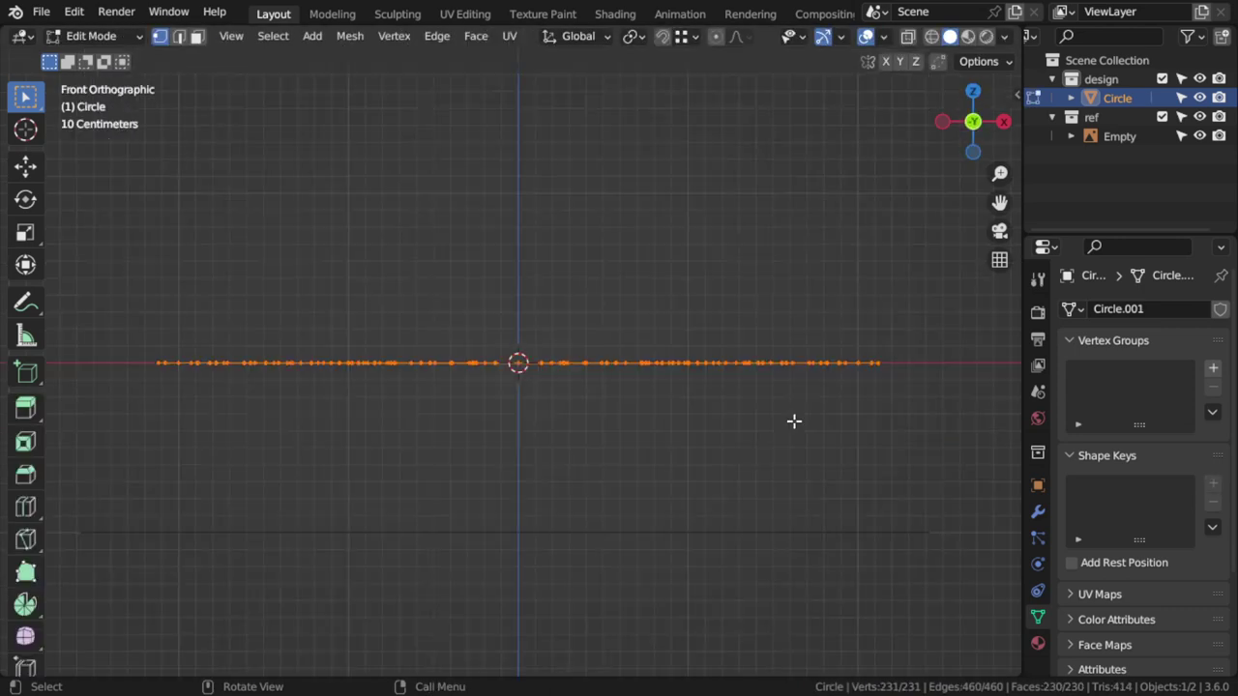
mouse_move(841, 437)
middle_down()
mouse_move(823, 456)
mouse_move(857, 448)
middle_up()
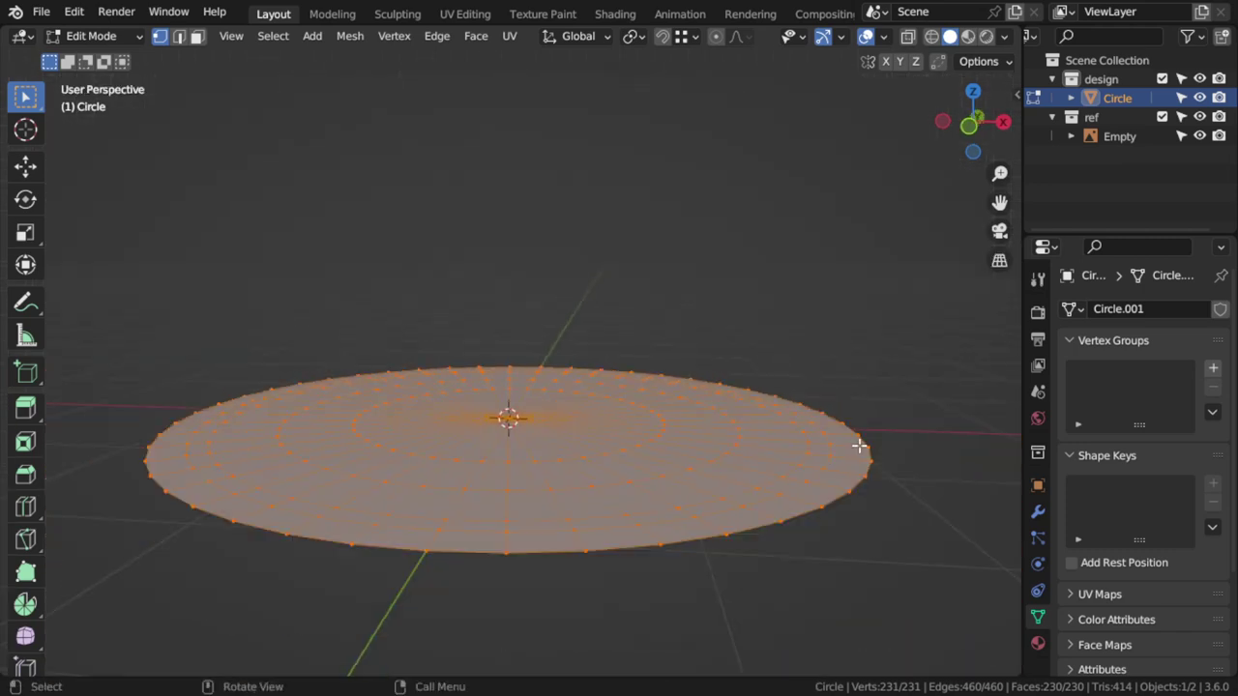
key(KP_7)
scroll(842, 451, down, 2)
key(alt+z)
scroll(727, 391, up, 5)
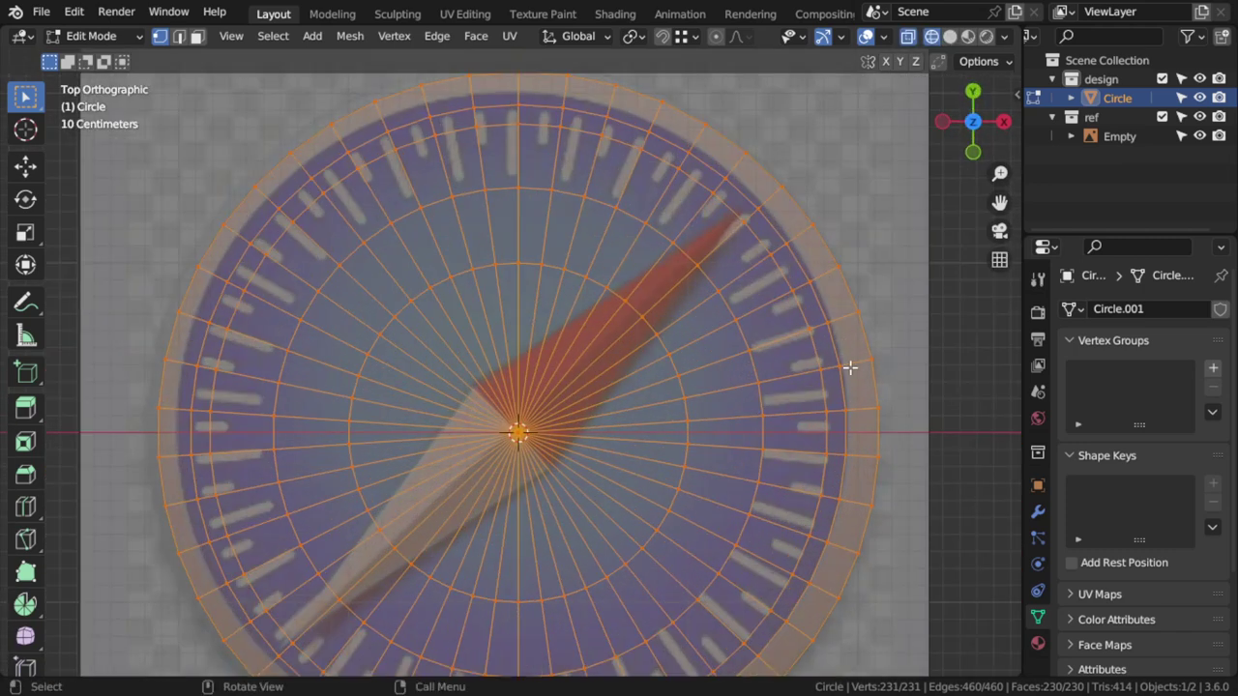
key(KP_1)
shift+middle_drag(862, 400, 806, 402)
key(e)
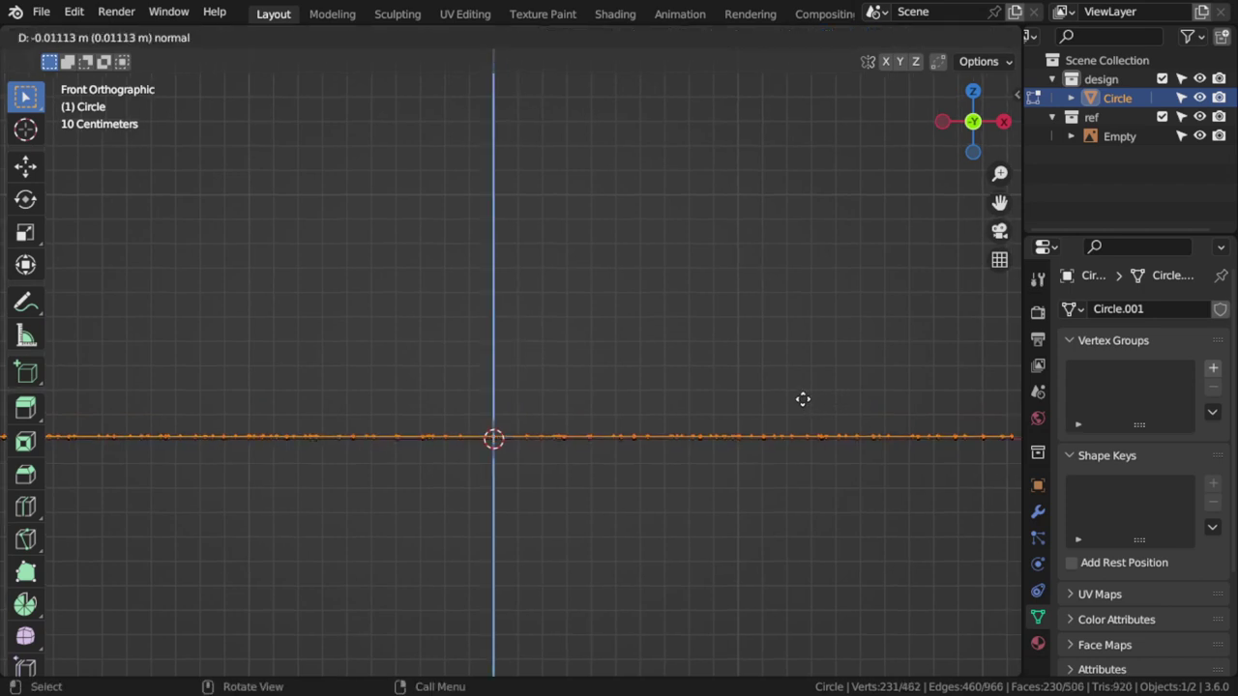
click(802, 367)
click(802, 348)
key(e)
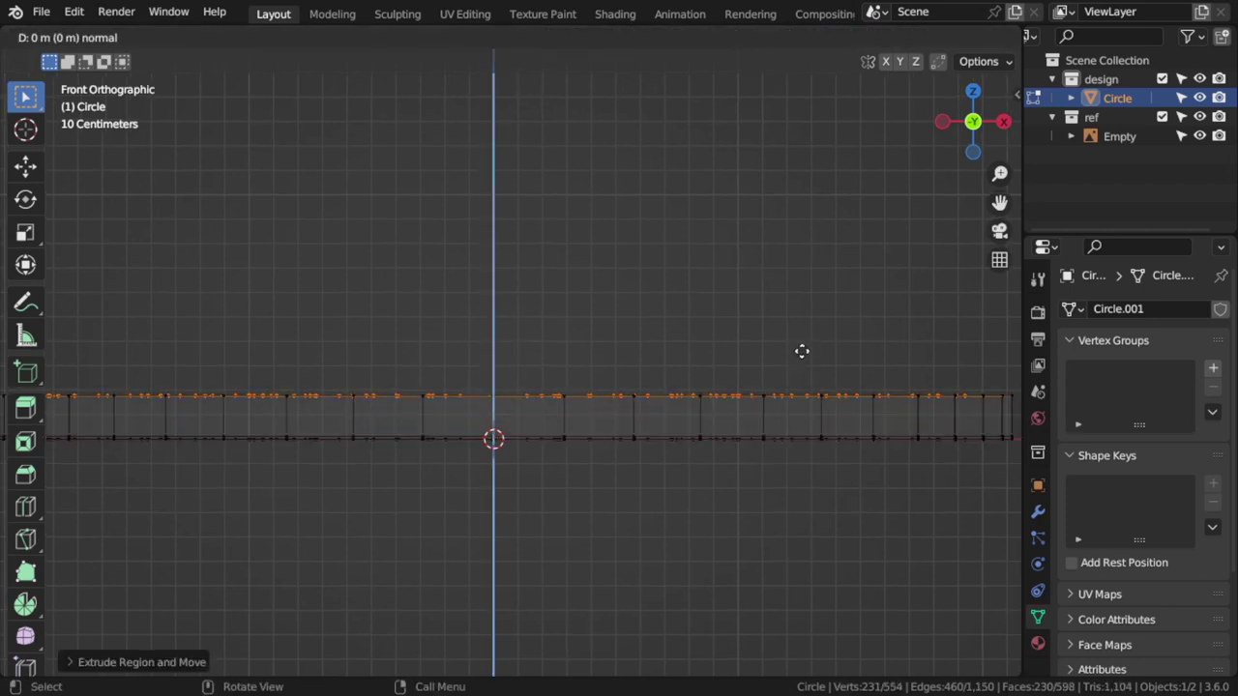
click(802, 318)
scroll(815, 318, down, 3)
key(KP_7)
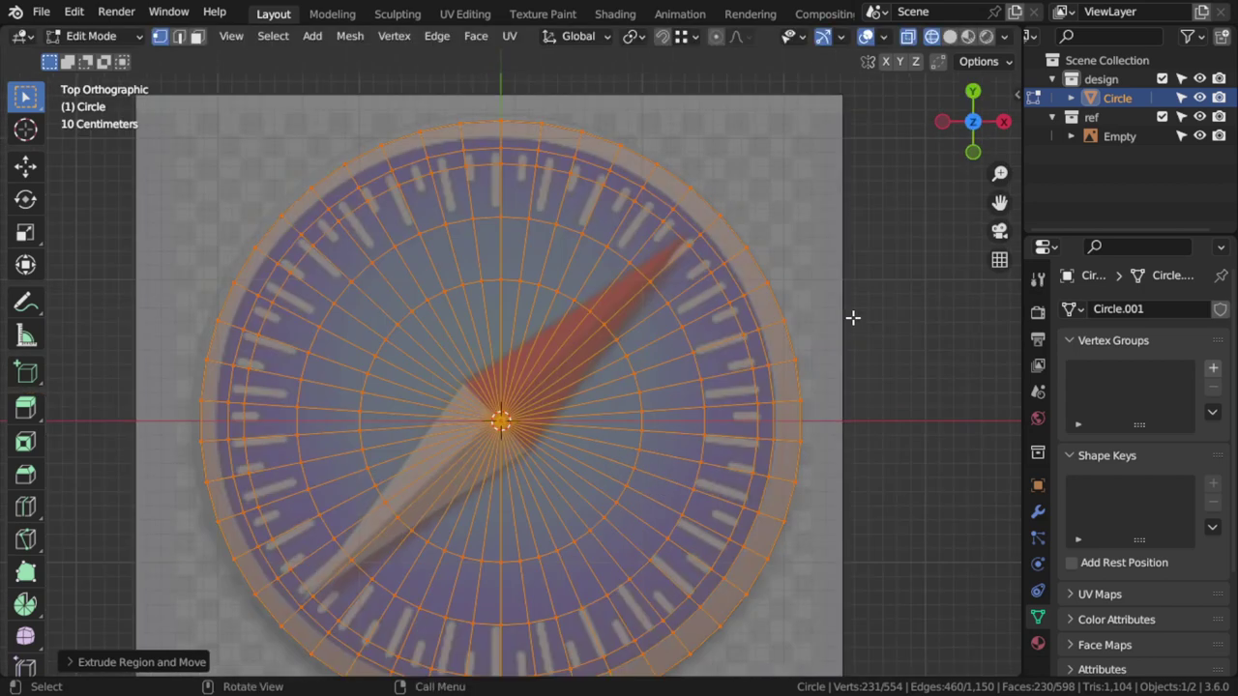
- Select the inner faces by growing outward from the centre vertex and extrude them downward to recess the dial inside the rim
key(alt+z)
click(500, 420)
key(ctrl+KP_Add)
key(ctrl+KP_Add)
key(ctrl+KP_Add)
key(ctrl+KP_Add)
middle_drag(532, 429, 484, 289)
key(3)
key(e)
click(827, 429)
key(e)
key(Escape)
key(e)
click(822, 447)
key(Tab)
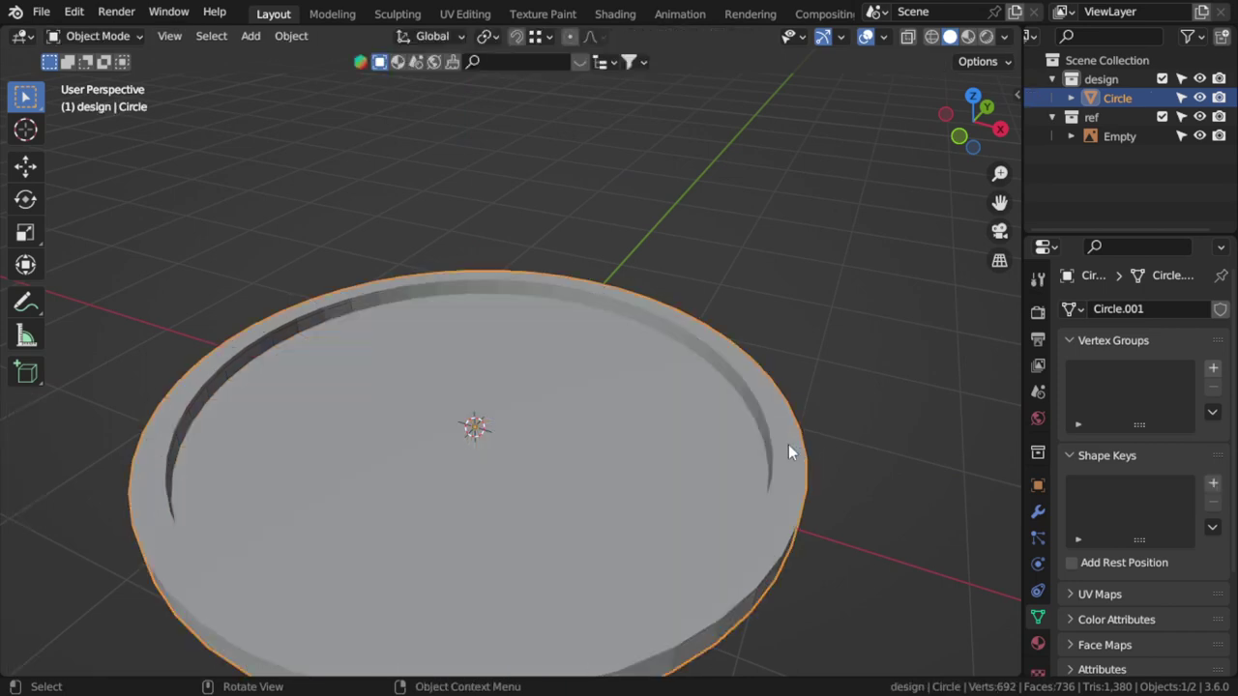
- Inspect the rim and recessed dial in perspective, and compare them with the reference image from the top in X-ray
middle_drag(788, 444, 741, 380)
scroll(741, 380, up, 4)
scroll(768, 409, down, 3)
key(Tab)
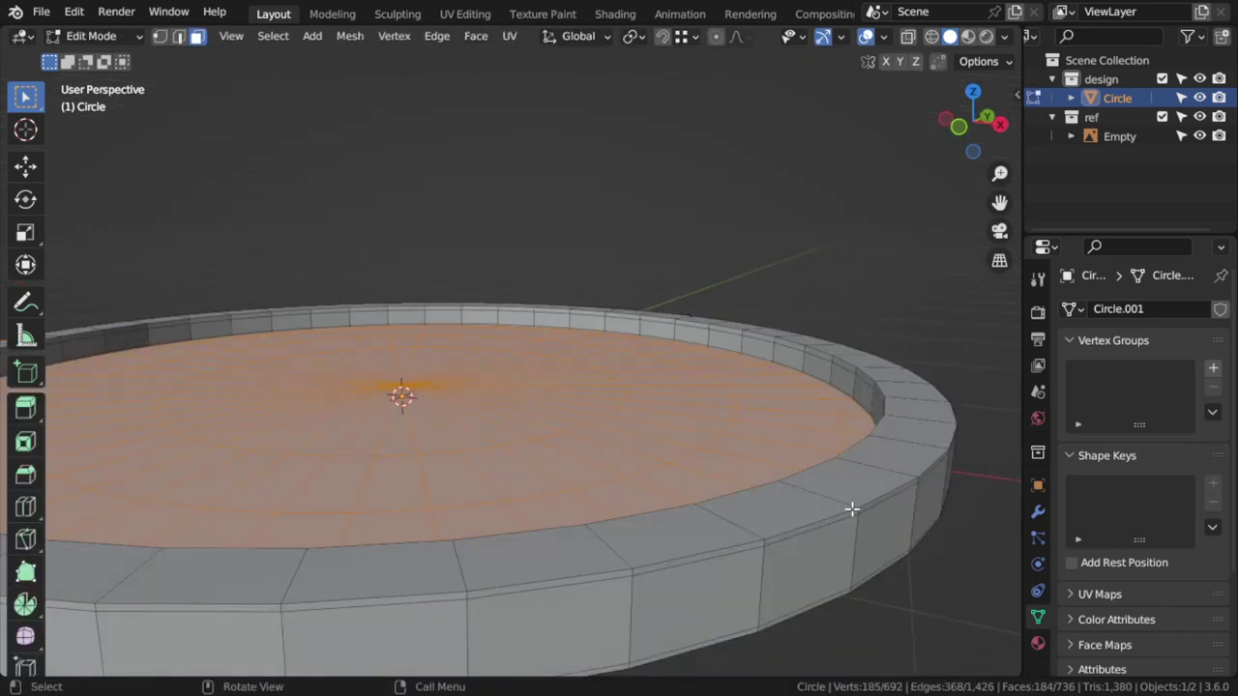
key(grave)
key(alt+z)
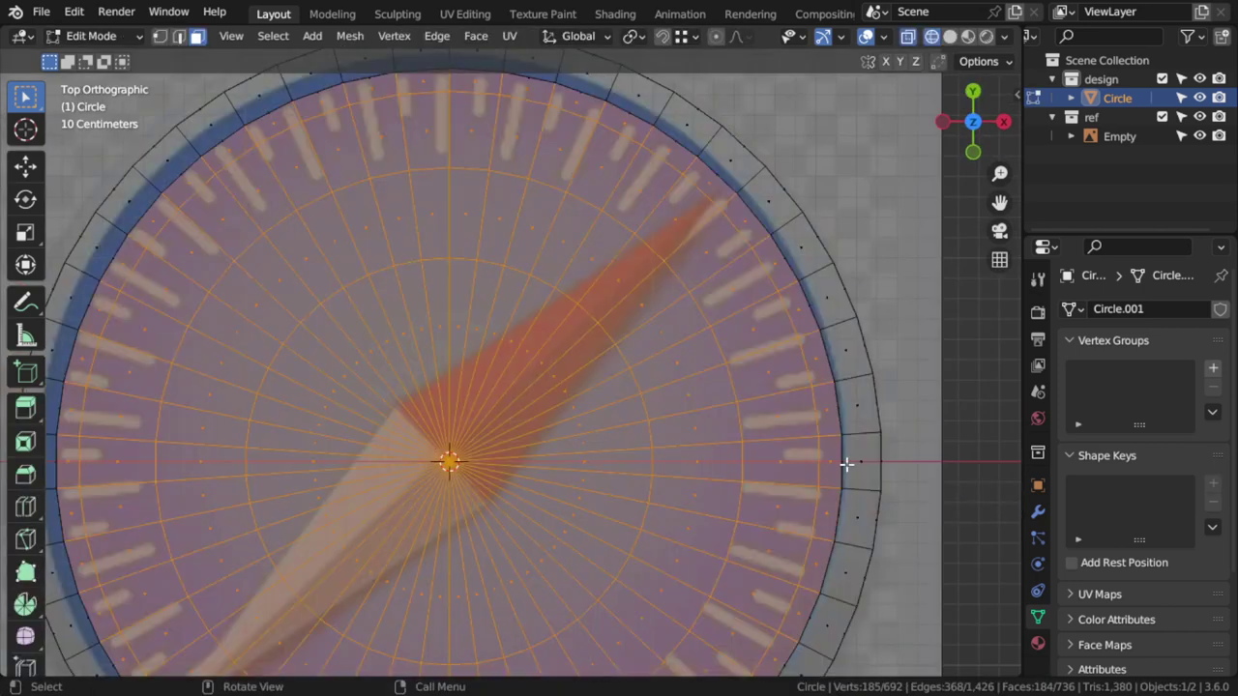
key(alt+z)
middle_drag(902, 469, 746, 459)
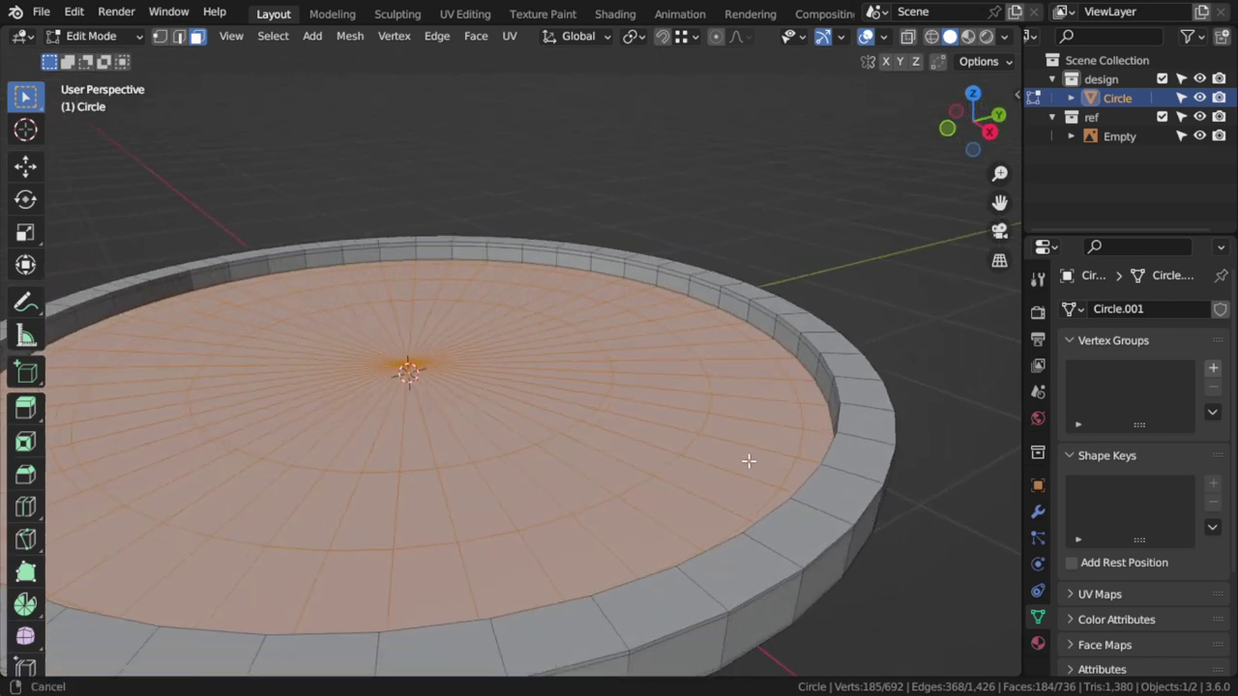
- Select the edge loop around the body's outer wall and lower it along Z to about the middle of the wall
scroll(741, 500, up, 2)
alt+click(728, 485)
key(2)
alt+click(724, 479)
key(g)
key(z)
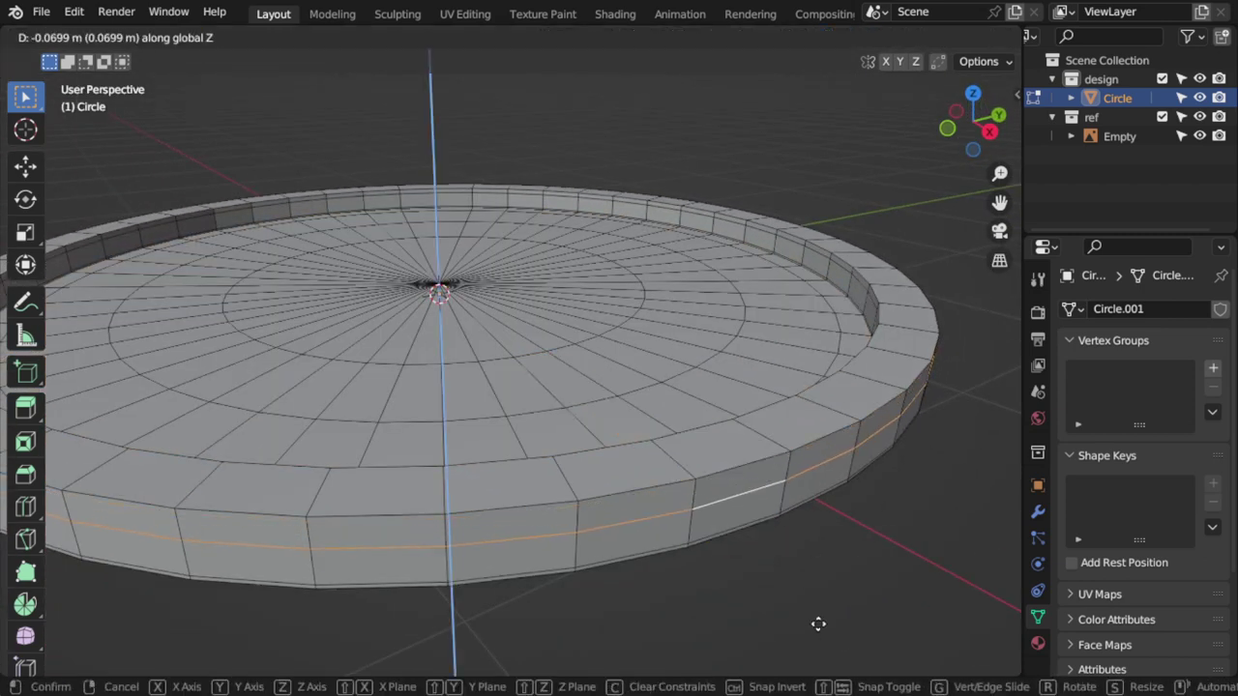
click(821, 652)
click(720, 474)
alt+click(740, 470)
key(ctrl+b)
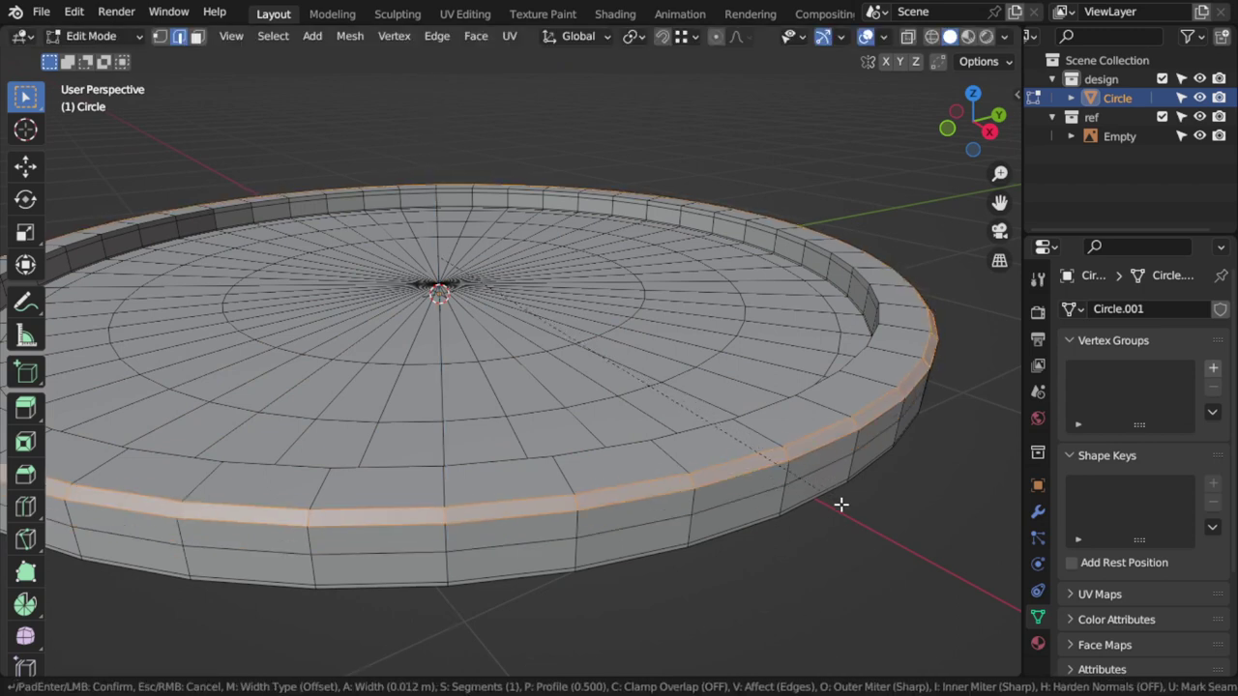
click(865, 570)
- Apply the body's object transform, then bevel the rim's top outer edge loop about 0.034 m wide with 5 segments
key(Tab)
key(ctrl+a)
click(745, 448)
key(Tab)
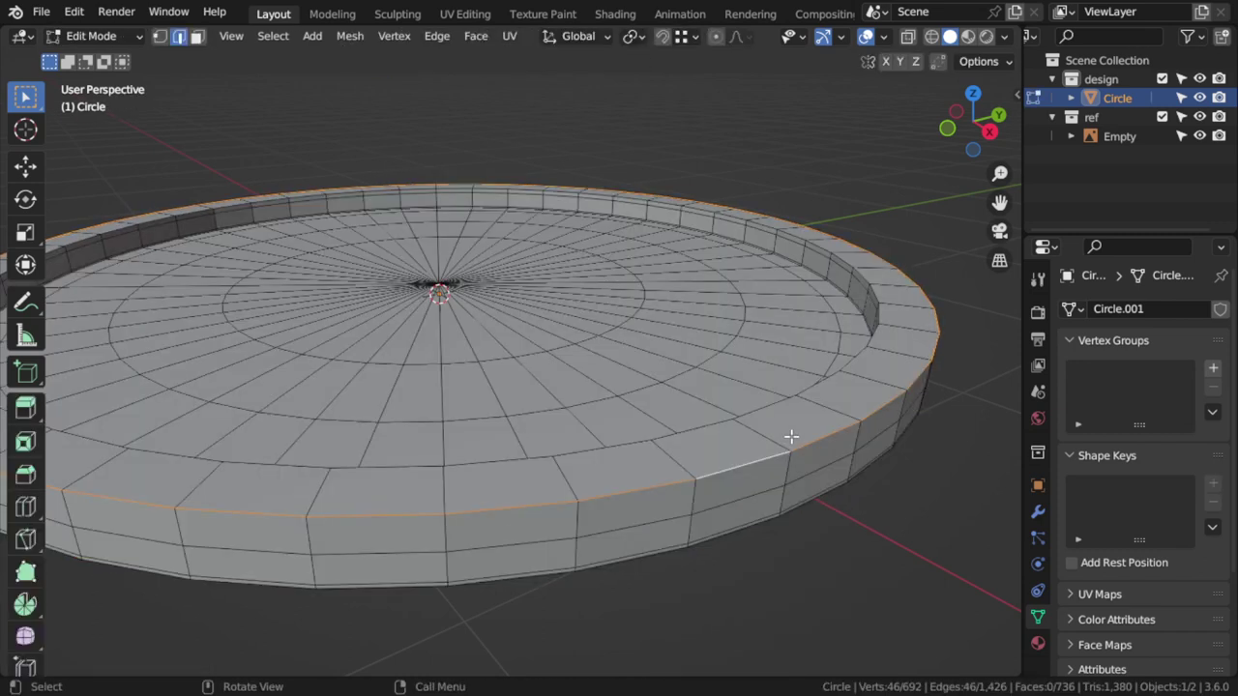
key(ctrl+b)
scroll(823, 518, up, 4)
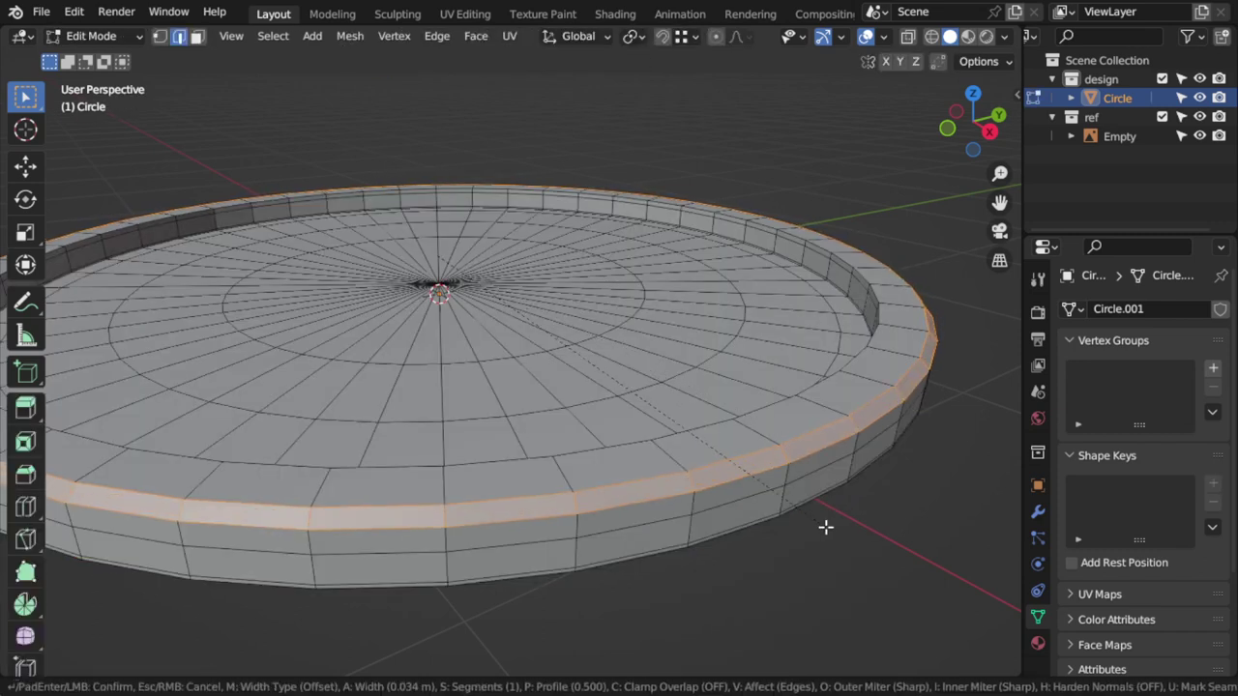
click(825, 526)
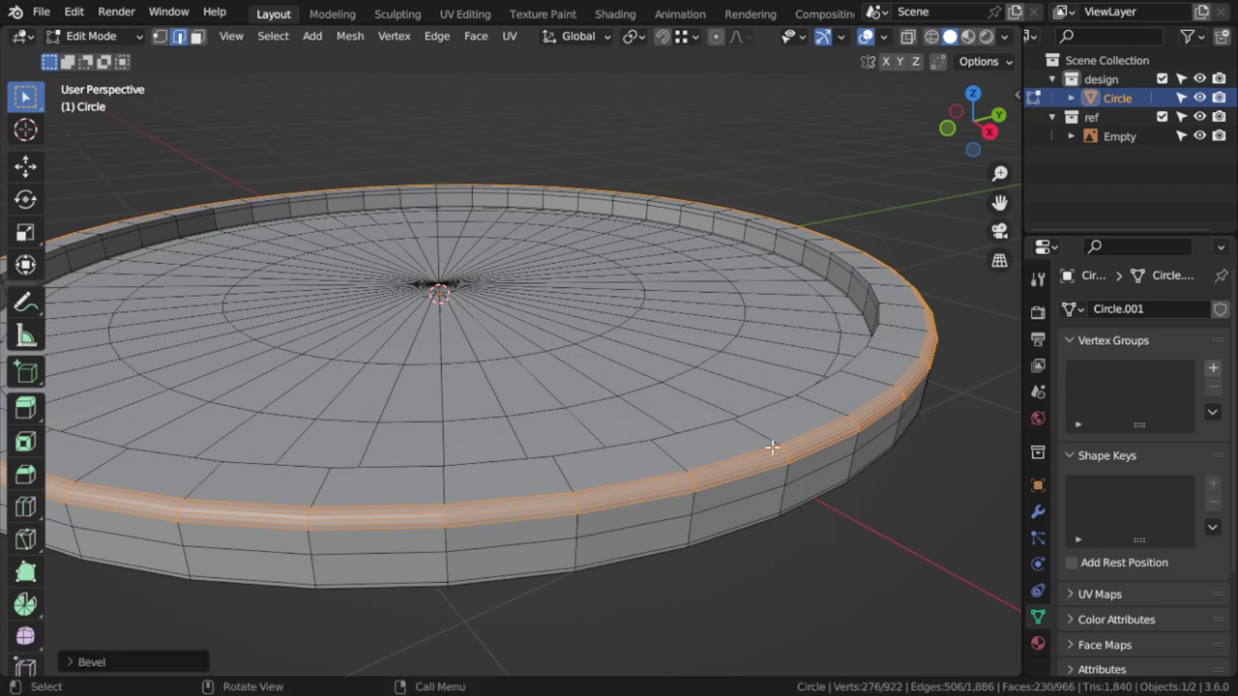
- Bevel the rim's top inner edge loop about 0.015 m wide with a single segment
alt+click(758, 413)
mouse_move(758, 413)
middle_down()
mouse_move(868, 417)
mouse_move(915, 393)
mouse_move(774, 425)
middle_up()
scroll(774, 425, up, 3)
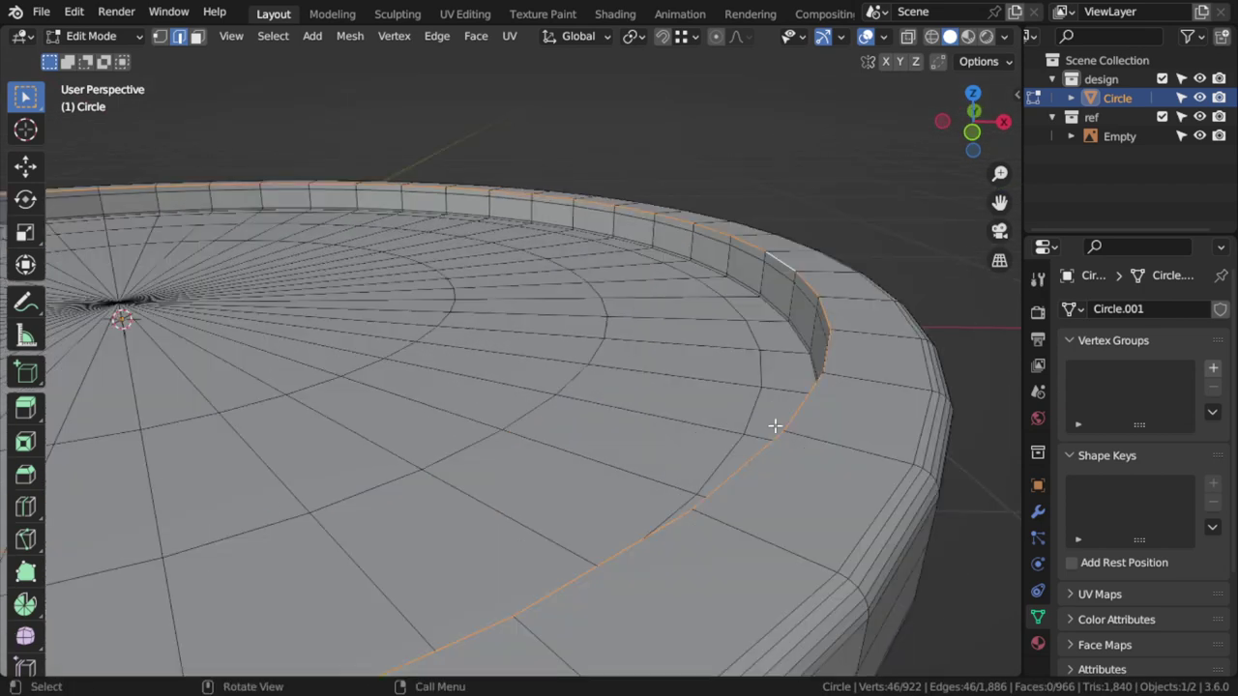
key(ctrl+b)
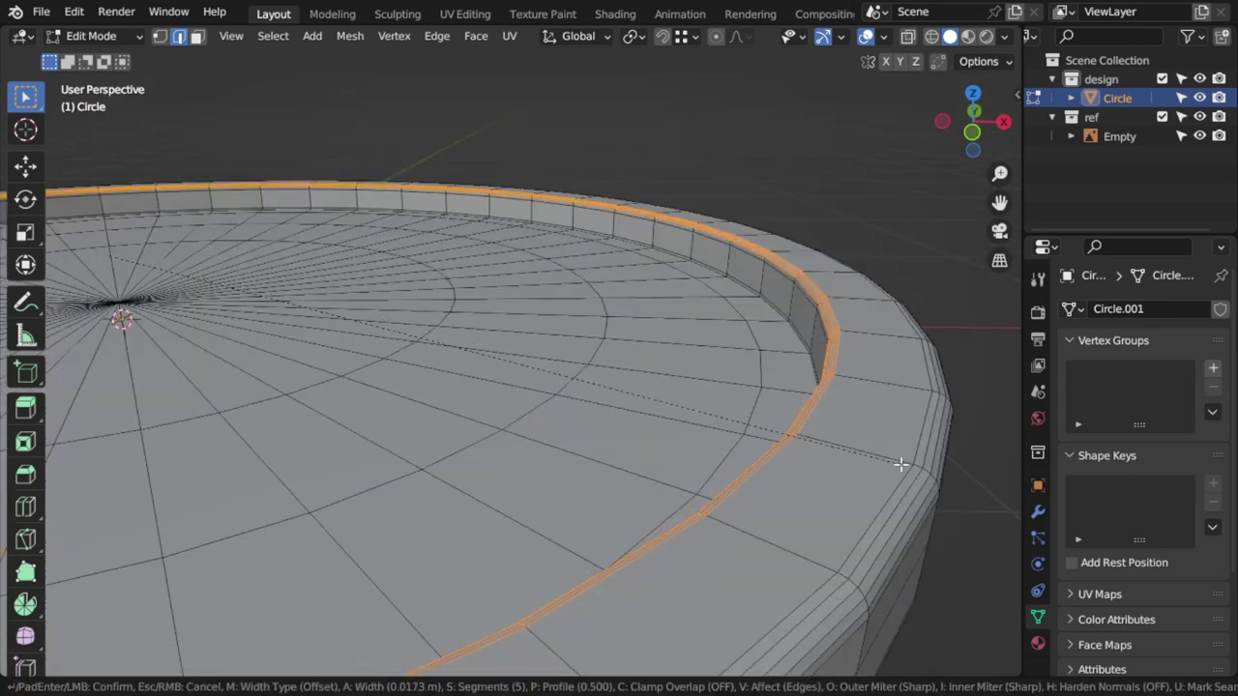
scroll(894, 463, down, 5)
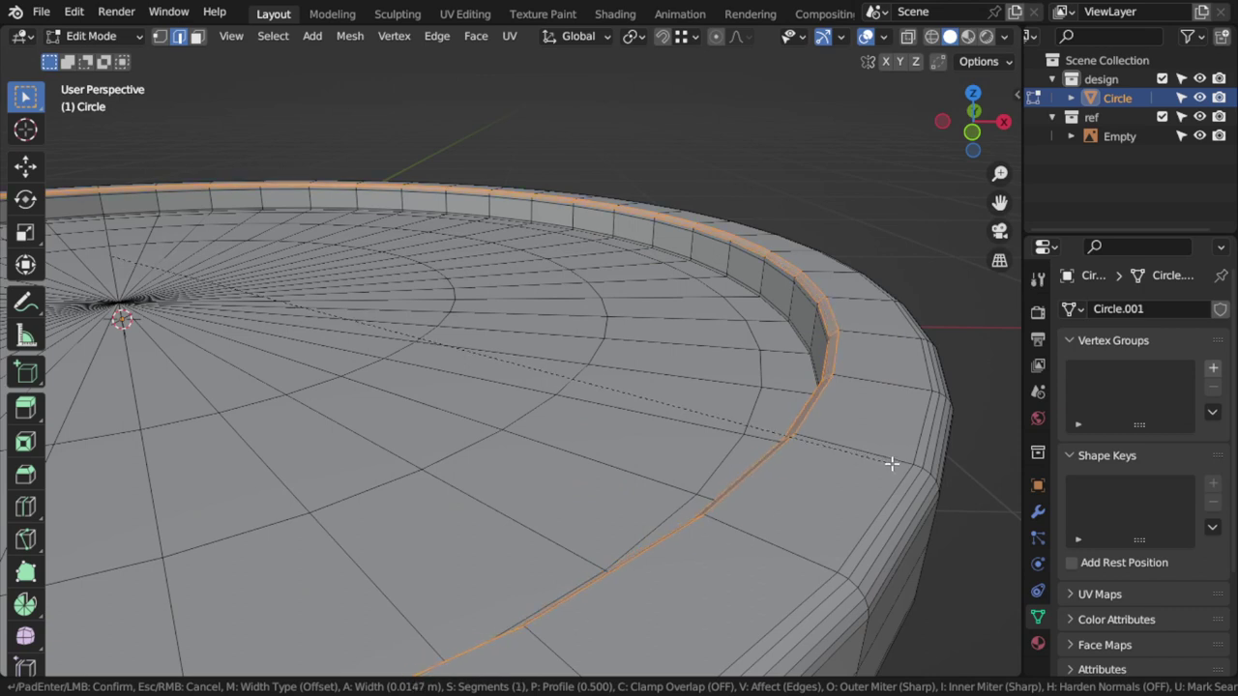
scroll(891, 463, down, 1)
click(889, 465)
- Return to Object Mode, add a level 2 subdivision surface to the compass body and shade it smooth
scroll(860, 426, down, 4)
key(Tab)
middle_drag(827, 383, 668, 450)
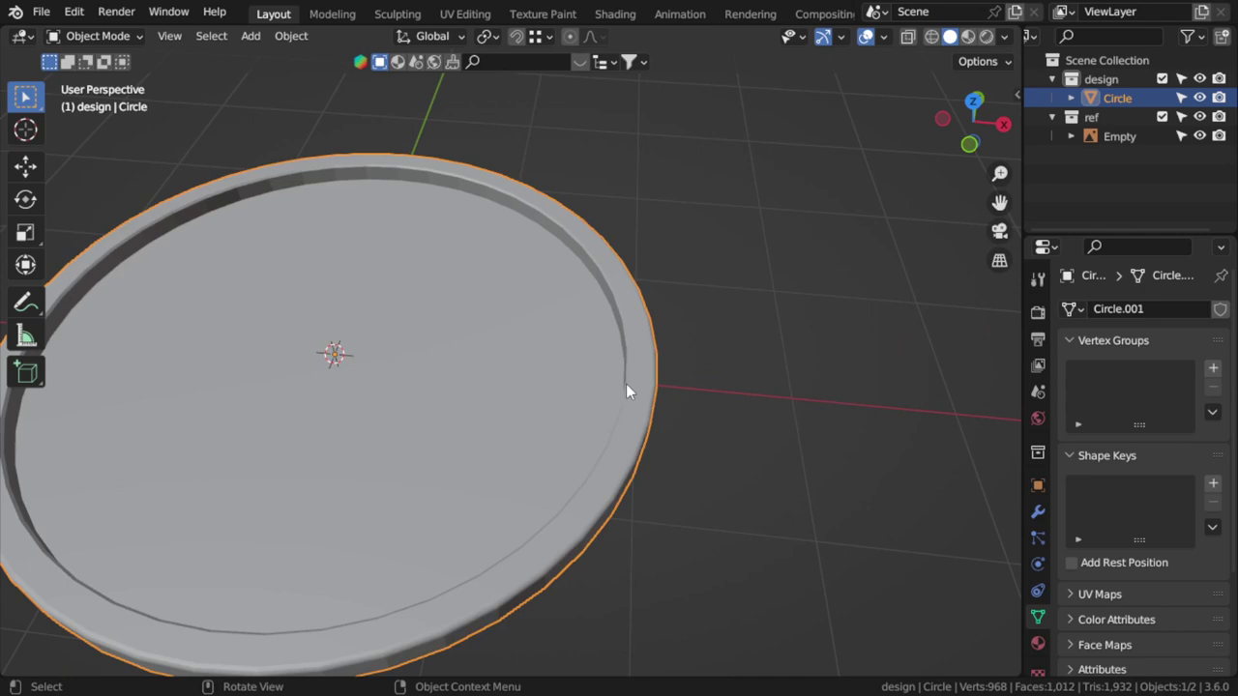
key(ctrl+2)
mouse_move(626, 383)
middle_down()
mouse_move(656, 351)
mouse_move(622, 325)
mouse_move(594, 400)
mouse_move(642, 397)
middle_up()
right_click(614, 321)
click(614, 322)
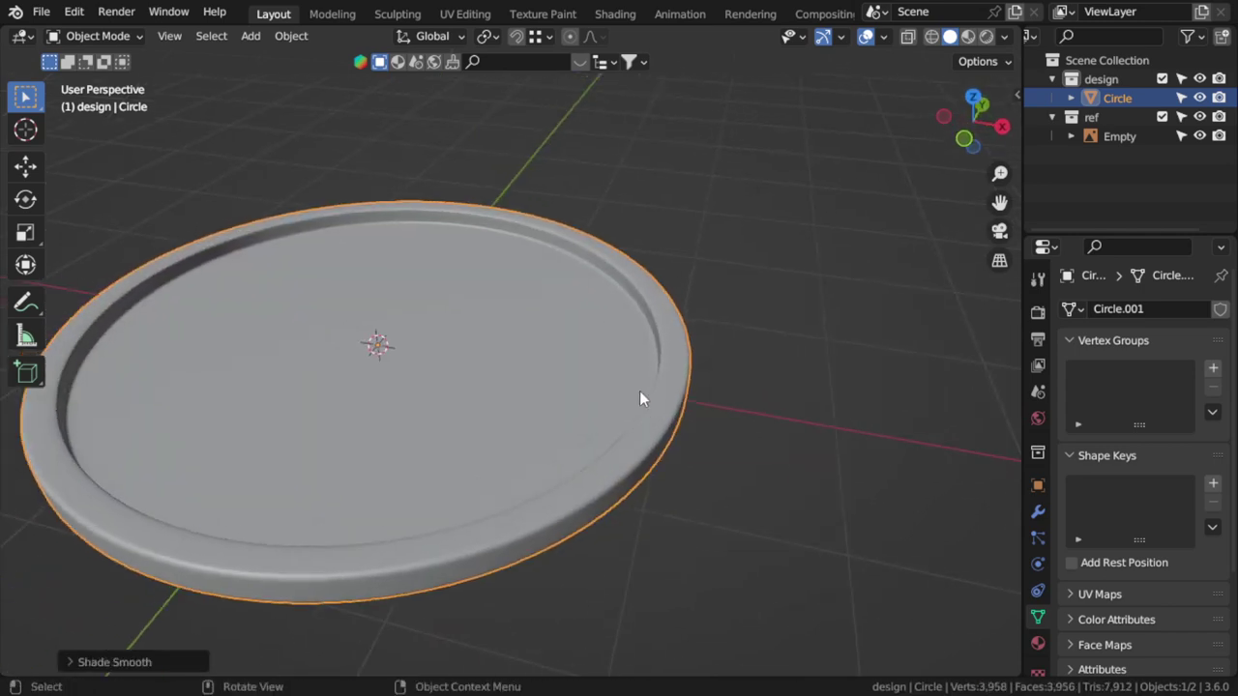
- Apply the body's object transform again and show it as a wireframe over the reference from the top
key(KP_7)
key(ctrl+a)
click(642, 400)
key(shift+z)
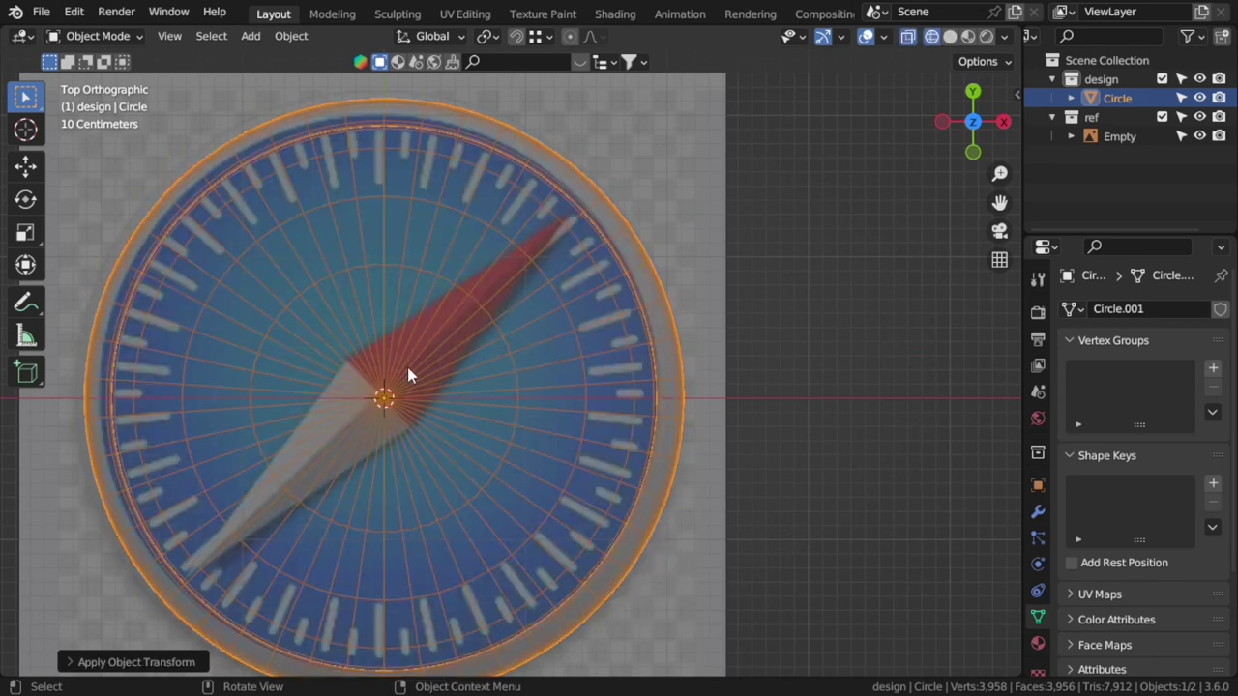
scroll(590, 350, up, 4)
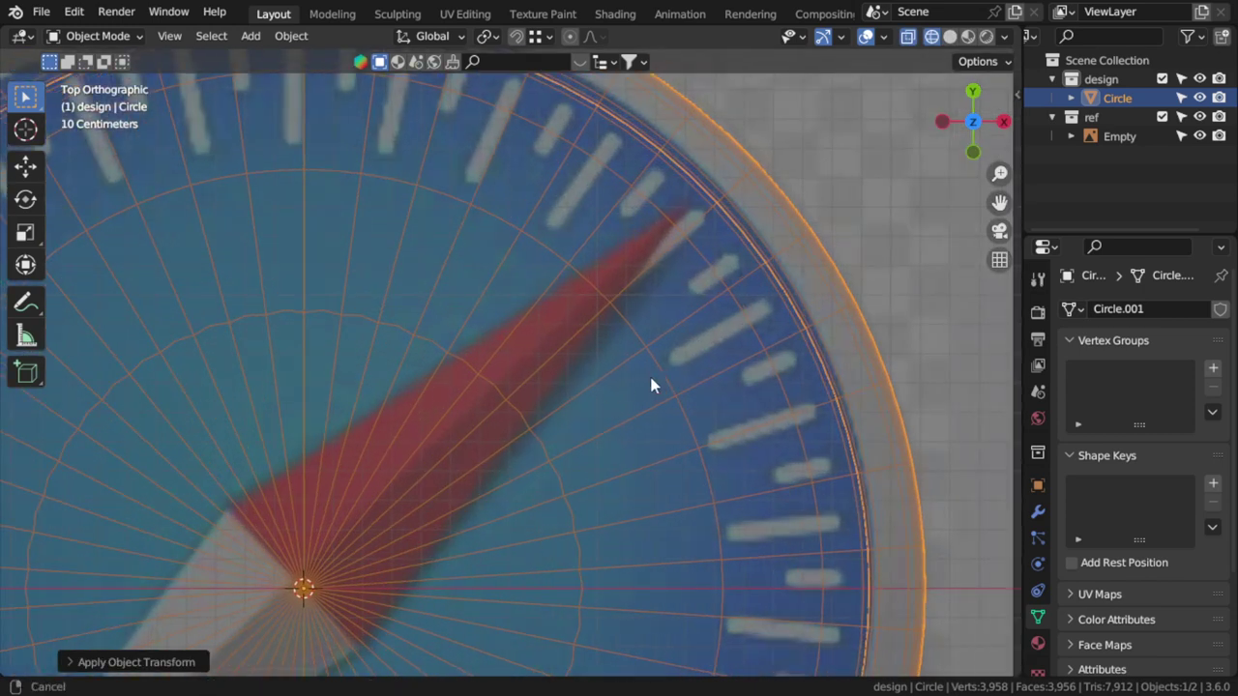
scroll(584, 312, down, 4)
shift+middle_drag(581, 361, 668, 359)
scroll(644, 359, up, 3)
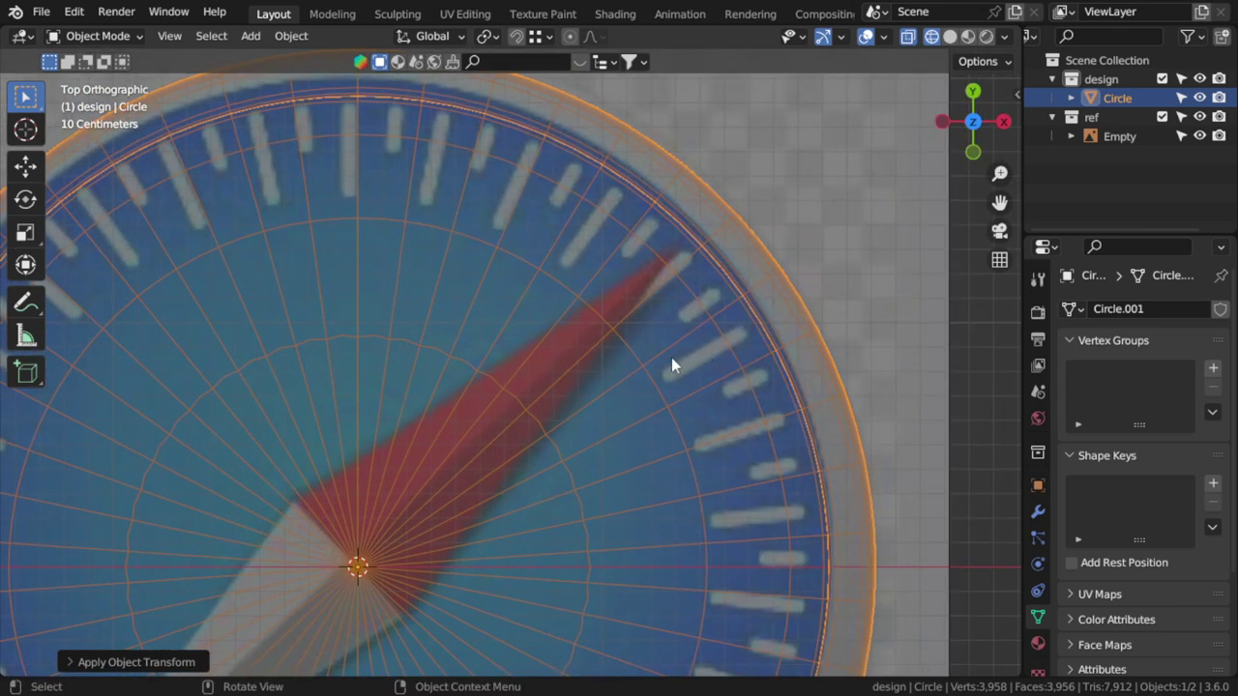
key(shift+a)
mouse_move(619, 310)
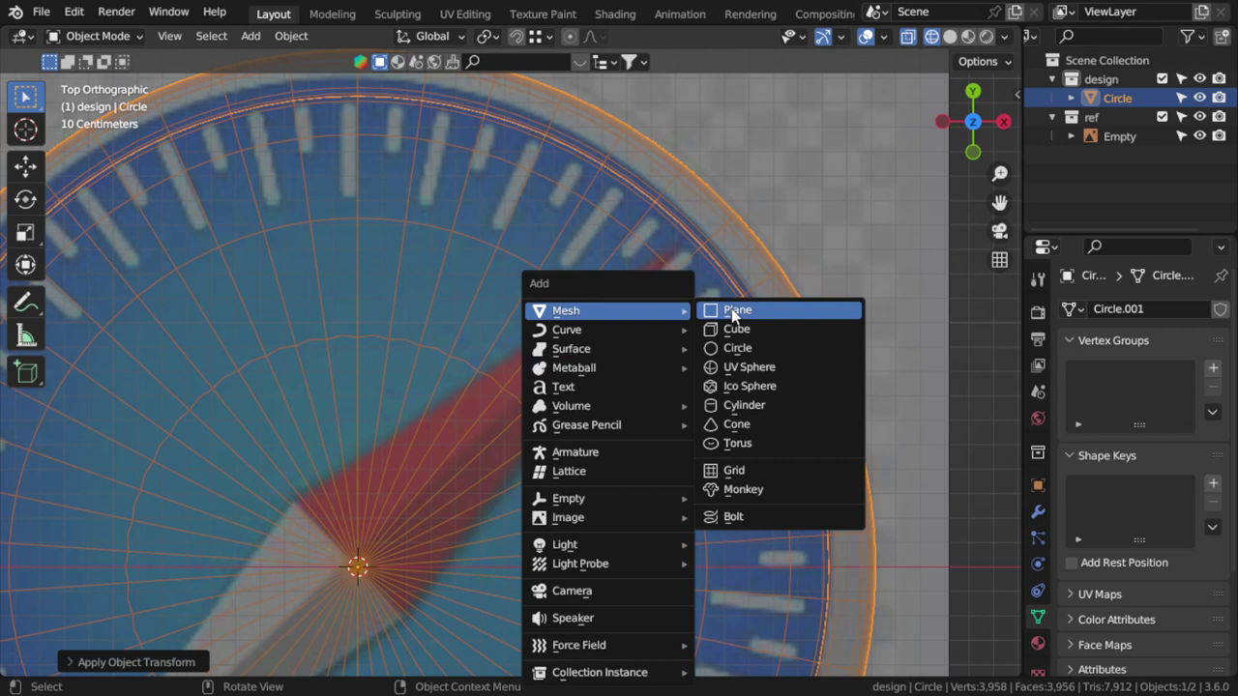
mouse_move(638, 330)
click(720, 345)
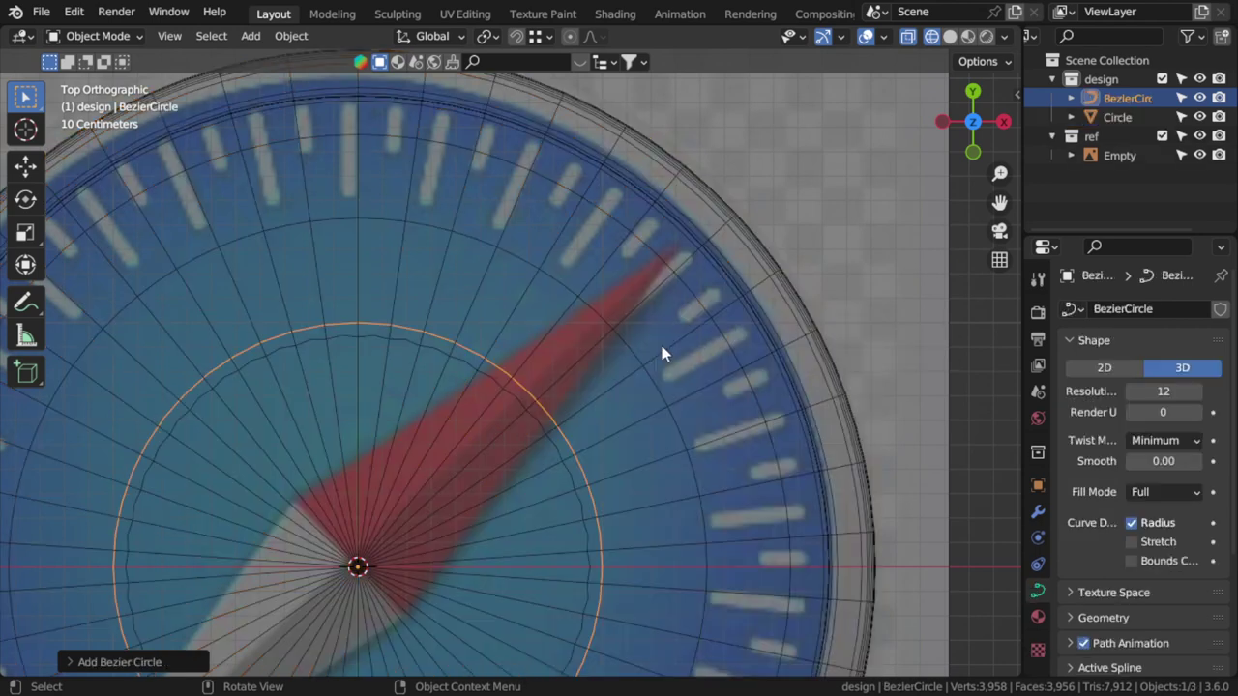
key(x)
click(644, 317)
- Add a mesh circle with 12 vertices at the centre of the dial
key(shift+a)
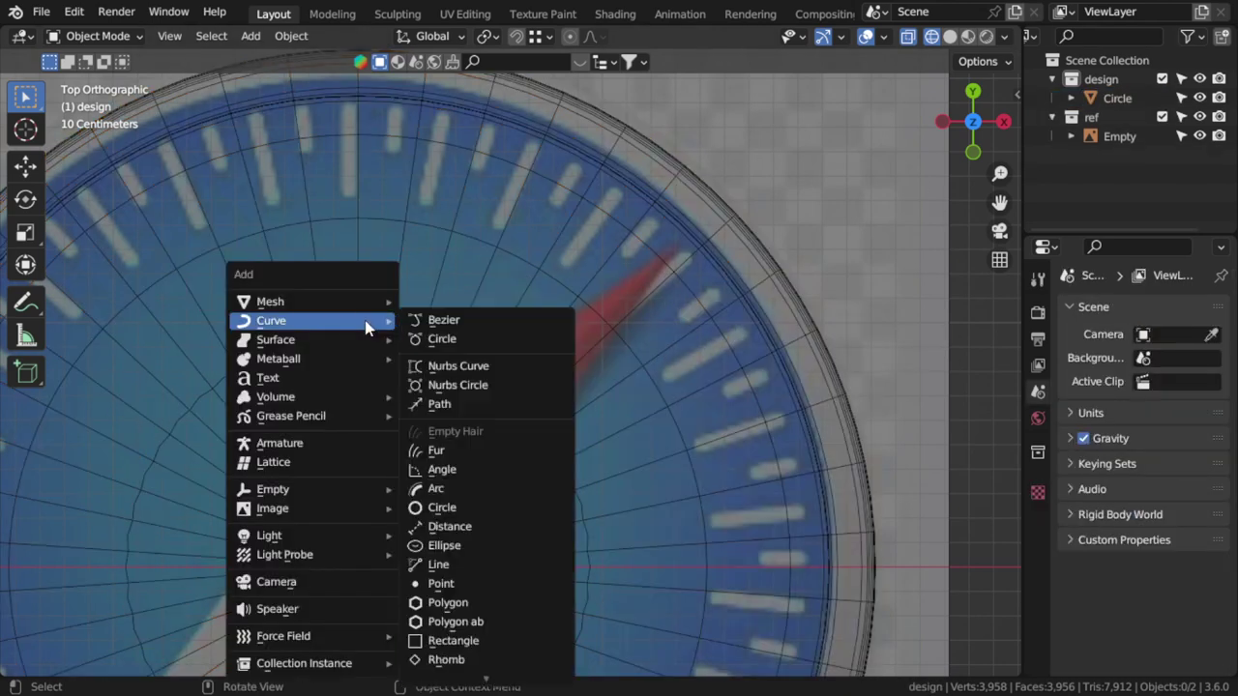
mouse_move(383, 305)
click(445, 338)
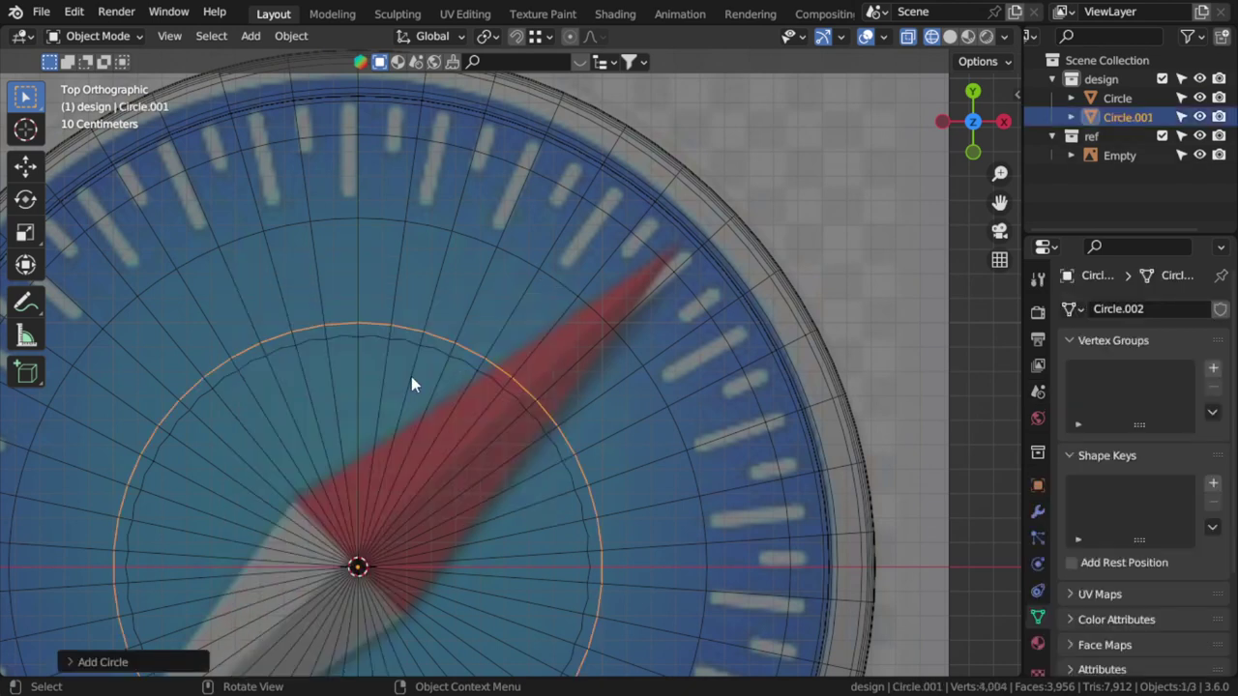
click(152, 665)
click(243, 454)
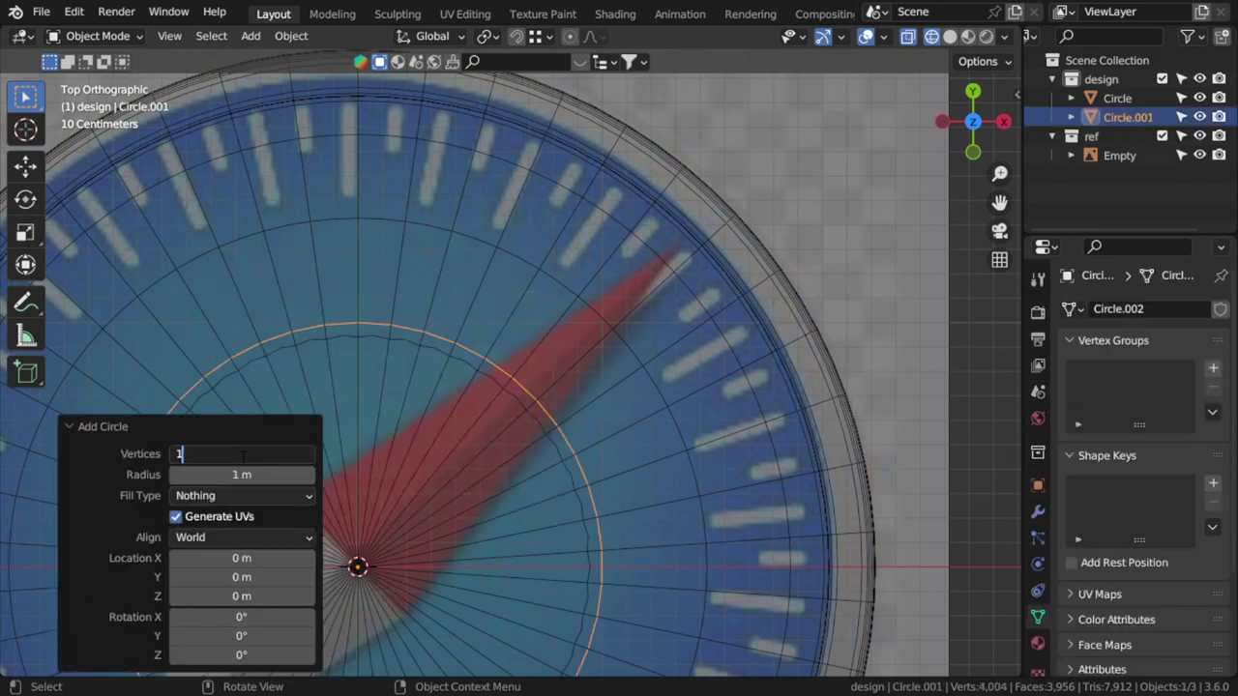
key(Return)
click(228, 429)
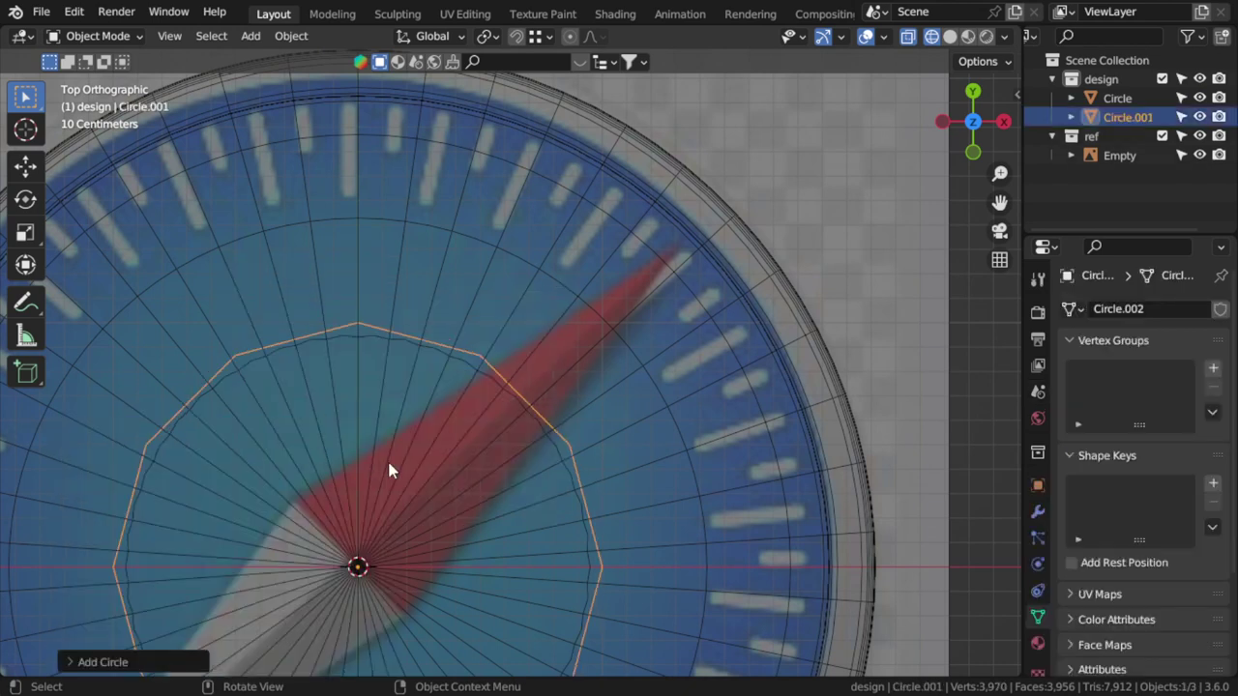
- Scale the new 12-vertex circle down to 0.1 of its size
shift+middle_drag(406, 472, 402, 450)
scroll(401, 446, down, 2)
key(s)
key(Escape)
text(s0.1)
key(Return)
- Enter Edit Mode on the small circle and delete its lower vertices, keeping the upper half as an arc
key(Tab)
scroll(552, 489, up, 3)
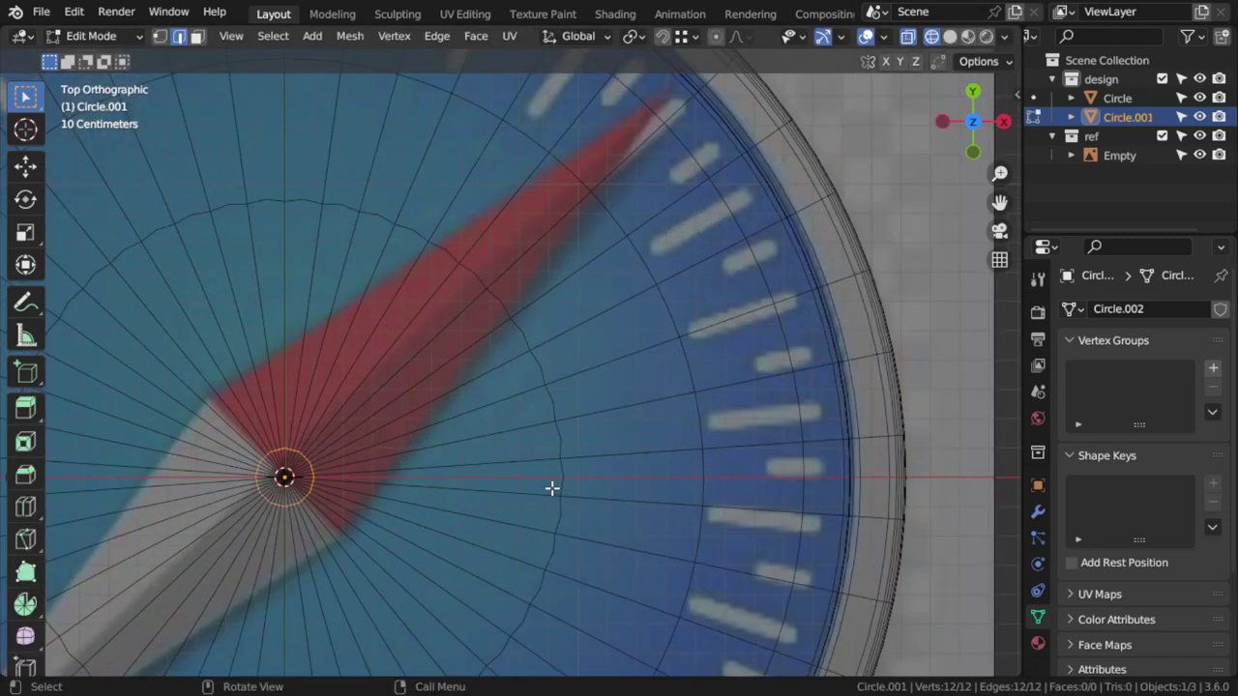
shift+middle_drag(379, 510, 573, 409)
click(485, 399)
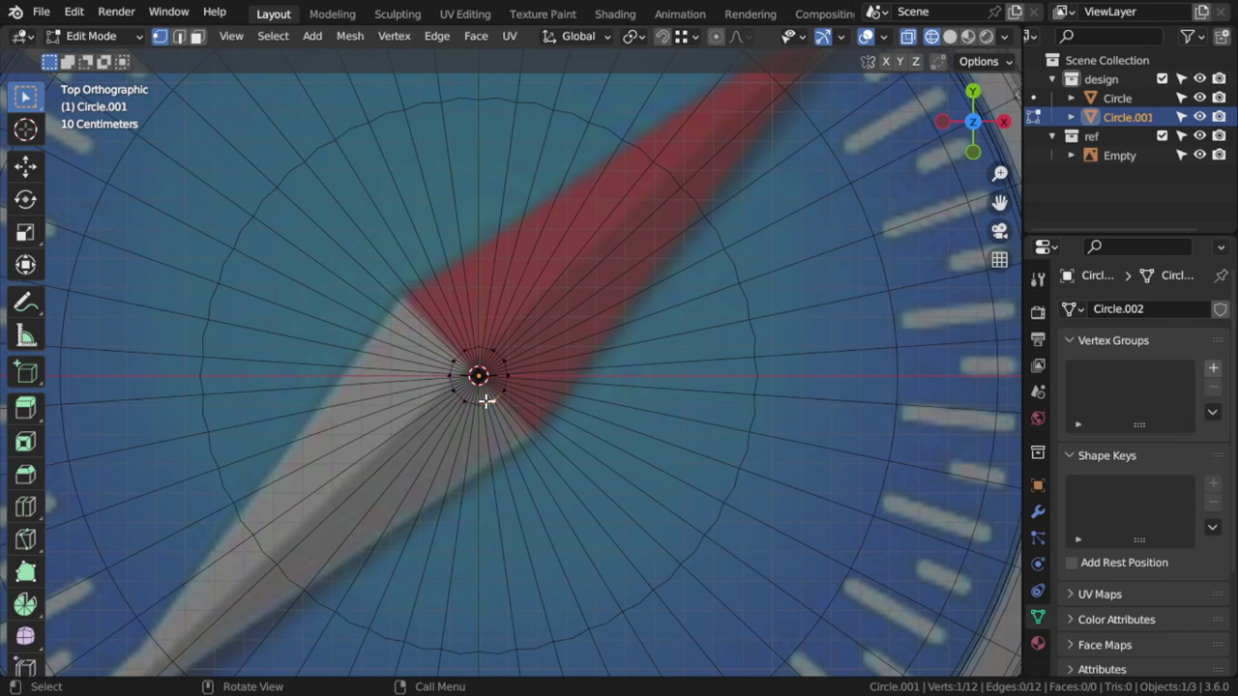
ctrl+click(478, 408)
key(x)
click(478, 408)
- Extrude the arc's two open ends downward along Y and snap the 3D cursor to the midpoint between the extruded ends
shift+click(454, 392)
shift+middle_drag(458, 394, 453, 318)
scroll(454, 318, down, 1)
key(e)
key(y)
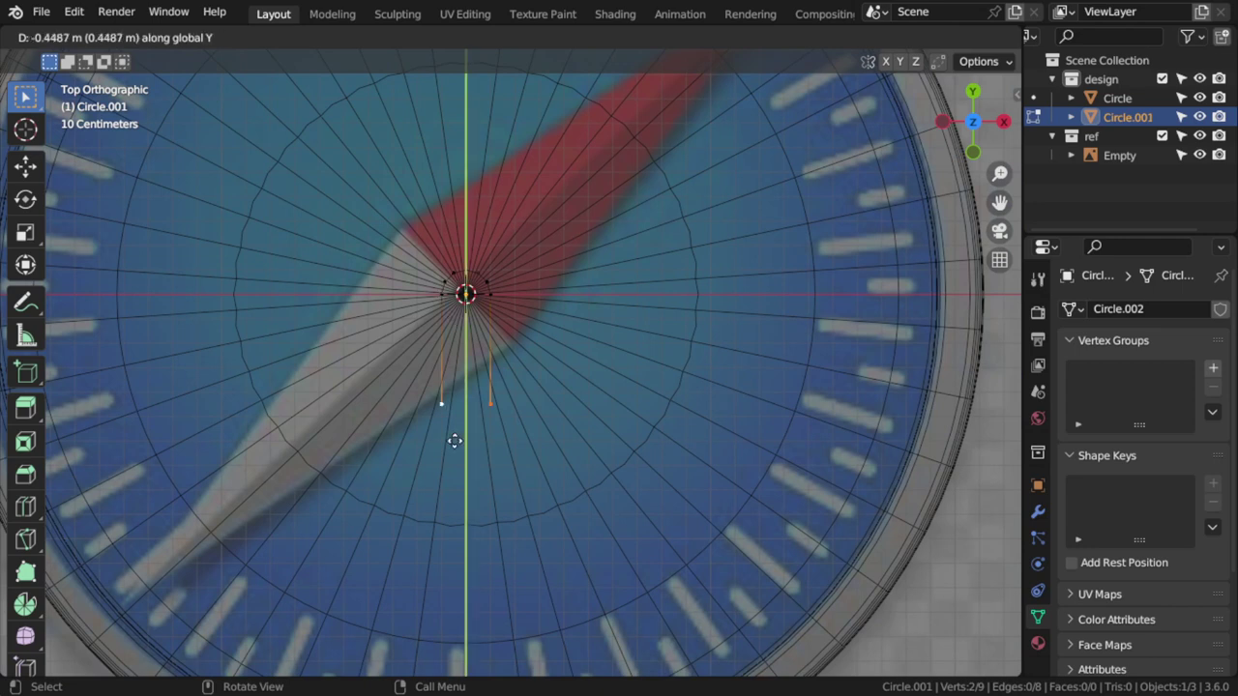
click(464, 420)
key(shift+s)
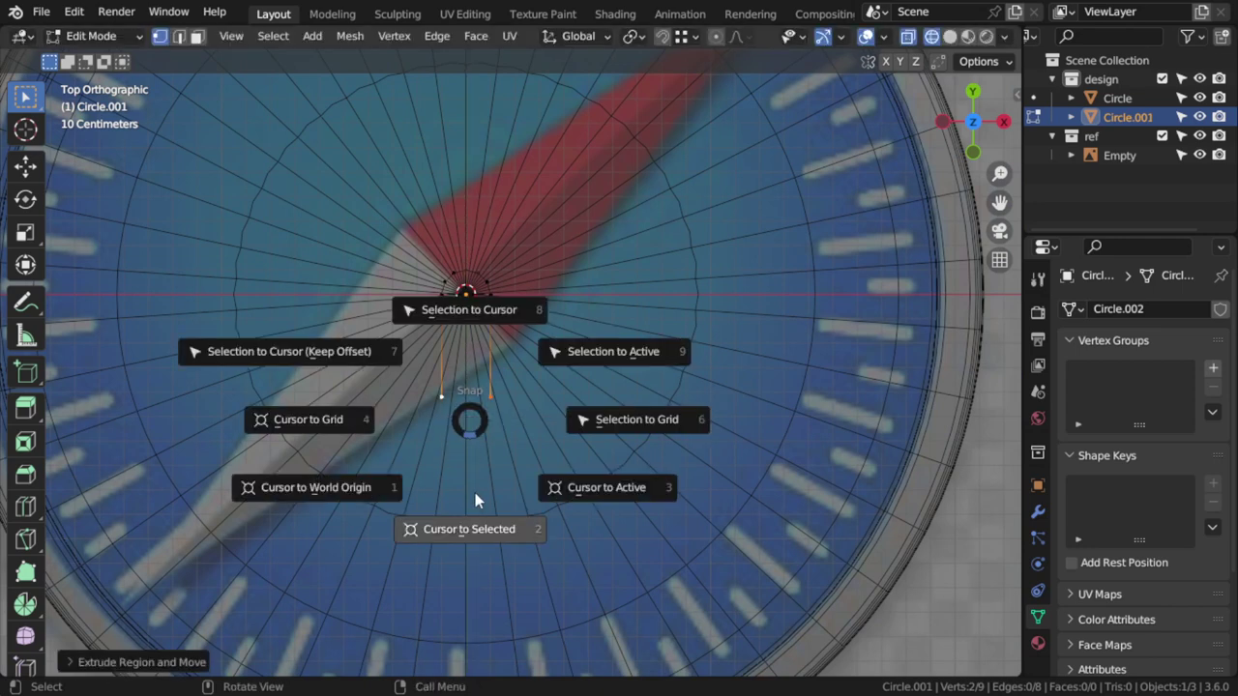
click(475, 492)
- Duplicate the open outline downward along Y, mirror it vertically and move it until its open ends meet the original's ends
key(ctrl+l)
key(shift+d)
key(y)
click(503, 549)
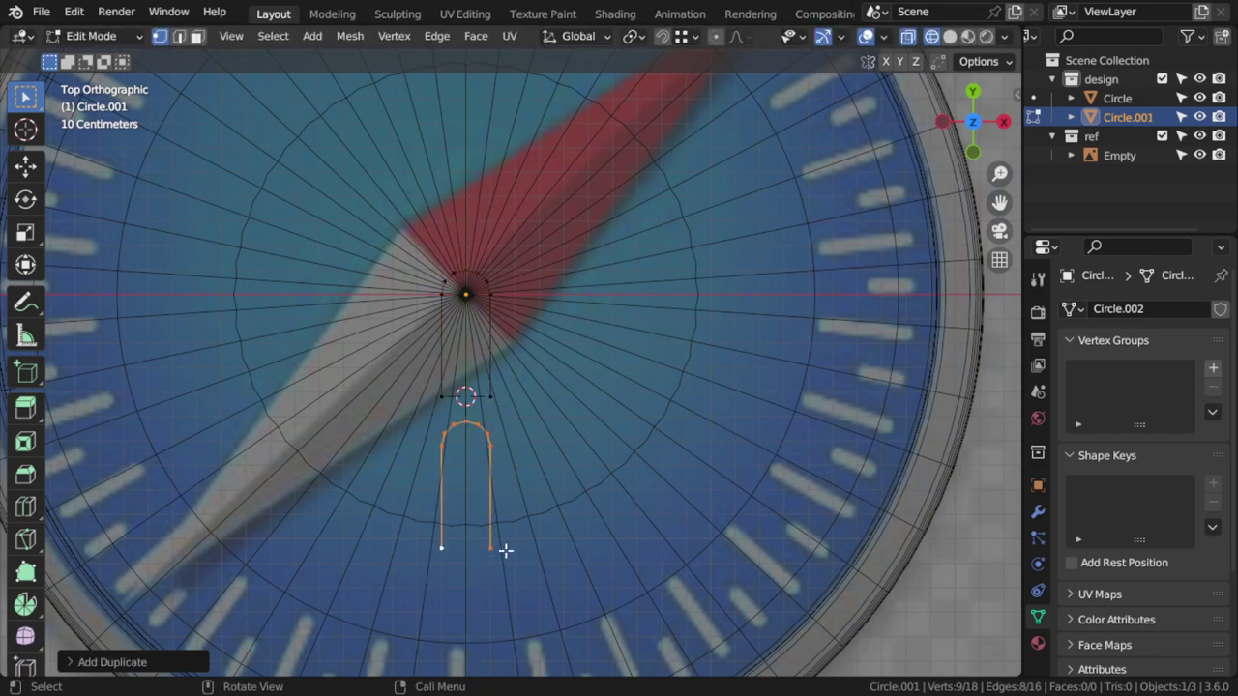
key(ctrl+m)
scroll(506, 550, up, 3)
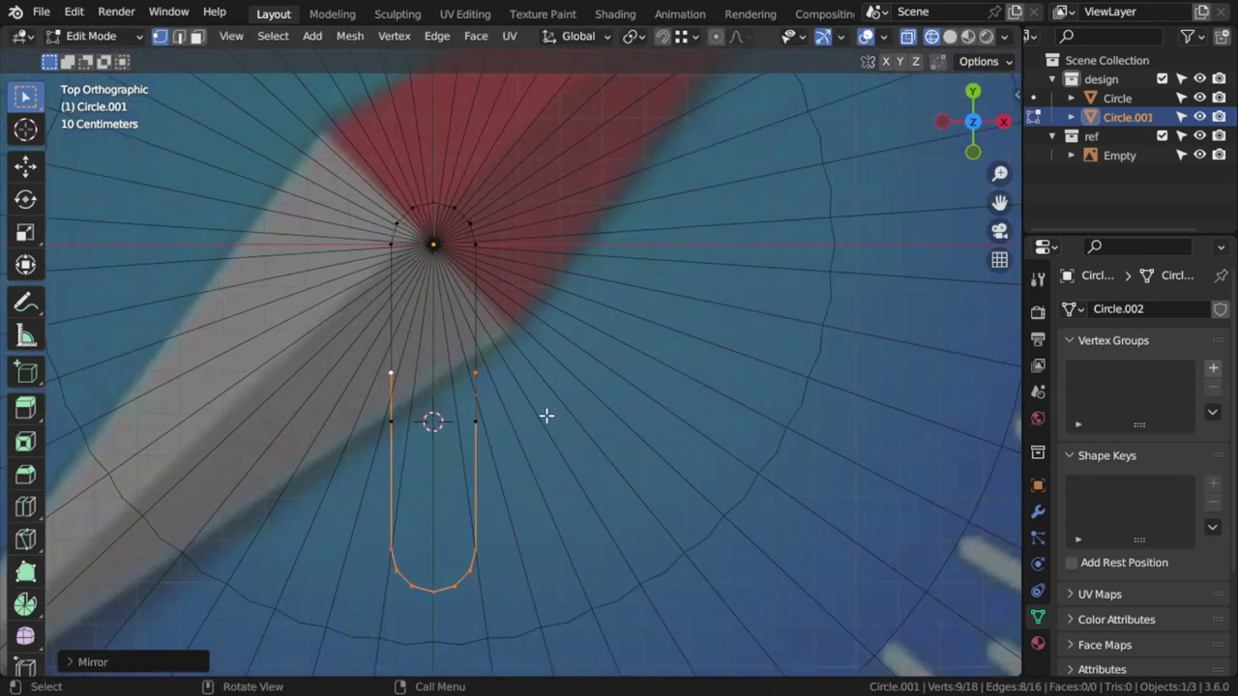
key(g)
key(y)
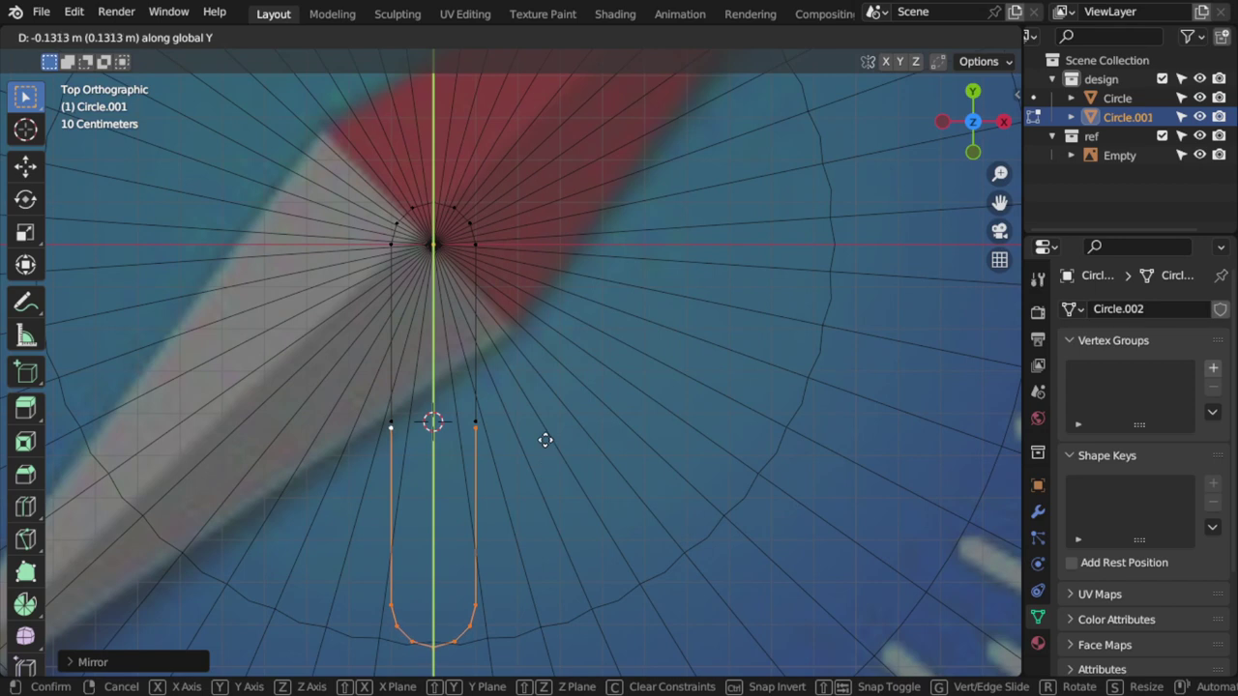
click(546, 440)
- Merge the overlapping end vertices on both sides to join the two halves into one rounded tick outline
click(482, 416)
key(m)
click(483, 406)
click(390, 423)
key(m)
click(439, 401)
- Fill the straight upper and lower sections of the tick outline with faces
click(486, 367)
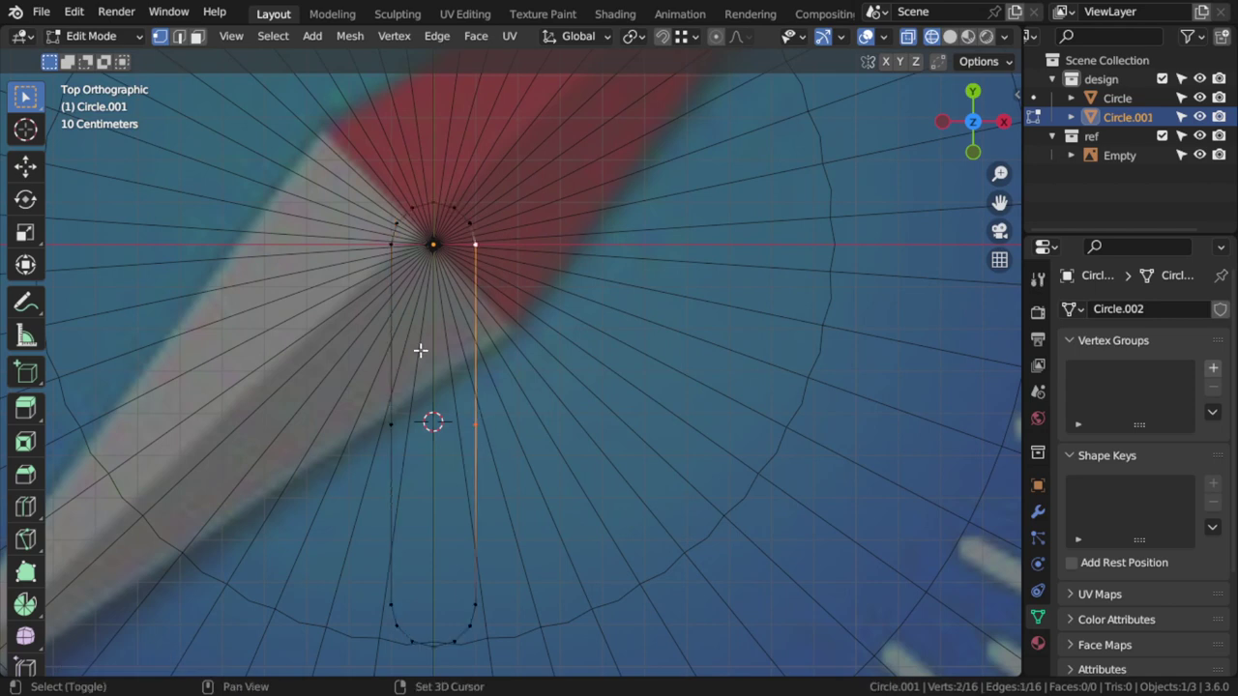
key(f)
click(464, 445)
shift+click(431, 422)
key(f)
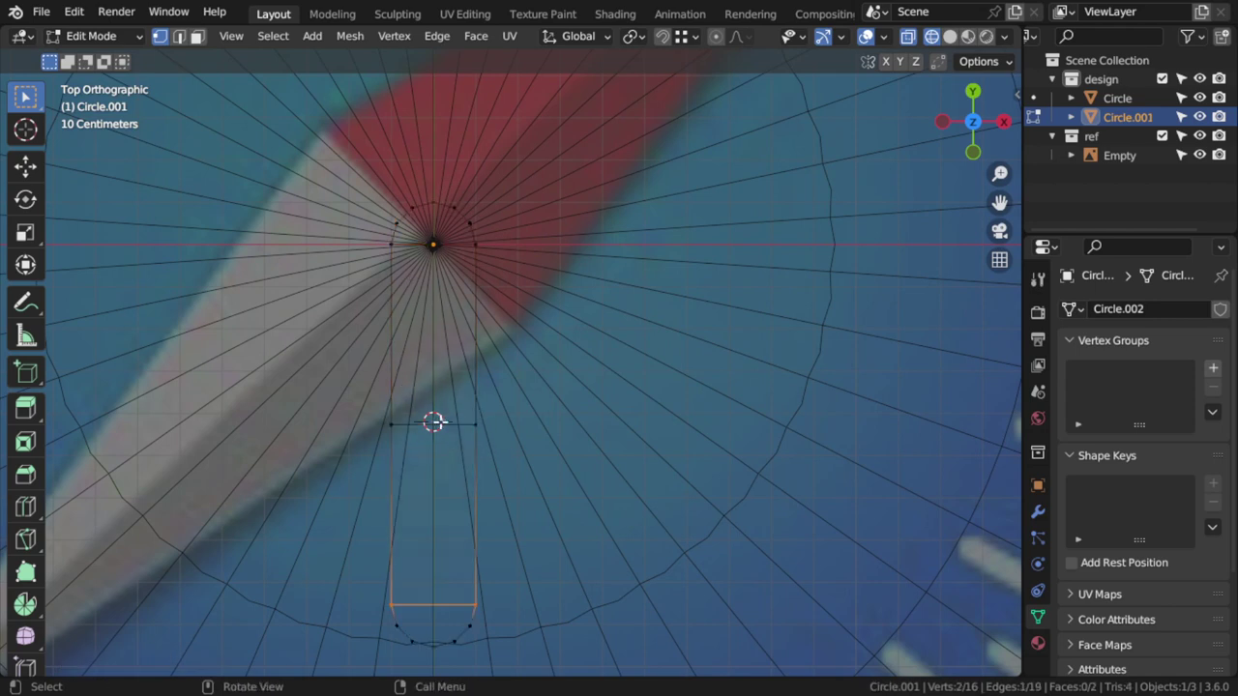
- Add three lengthwise loop cuts through the tick's straight faces
key(a)
key(ctrl+r)
scroll(445, 243, up, 2)
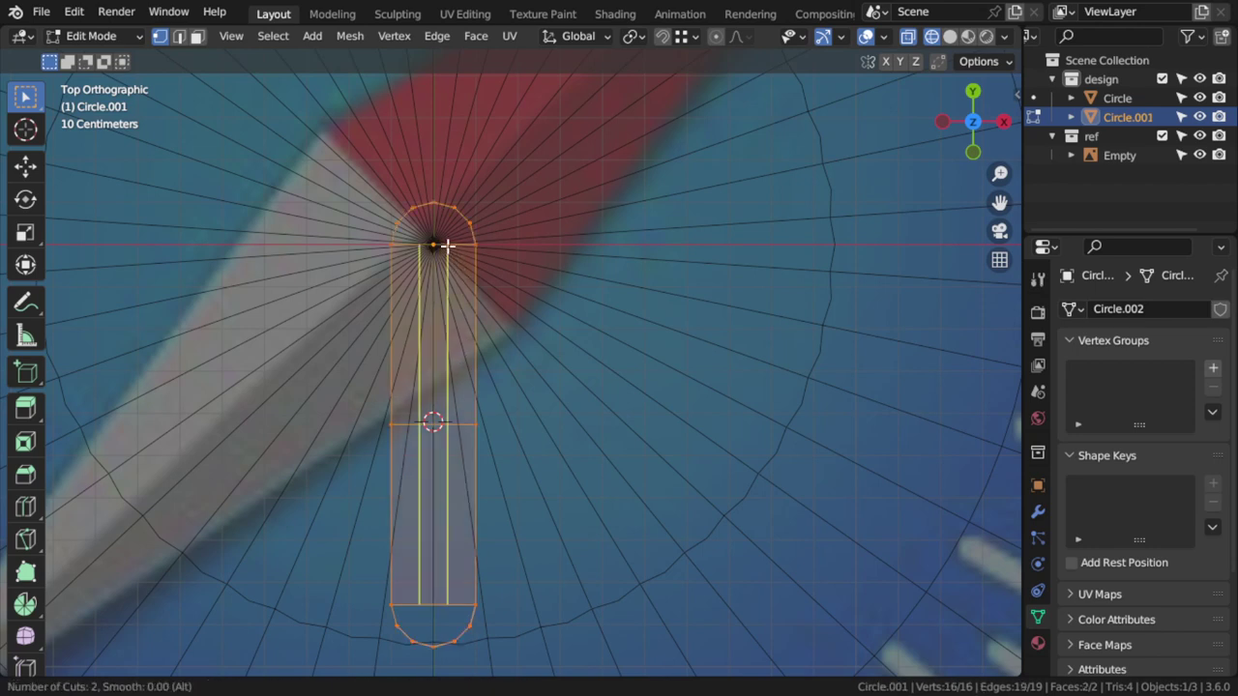
click(442, 246)
- Fill the tick's rounded upper and lower ends with faces connecting the arc vertices to the loop cuts
click(470, 243)
click(472, 225)
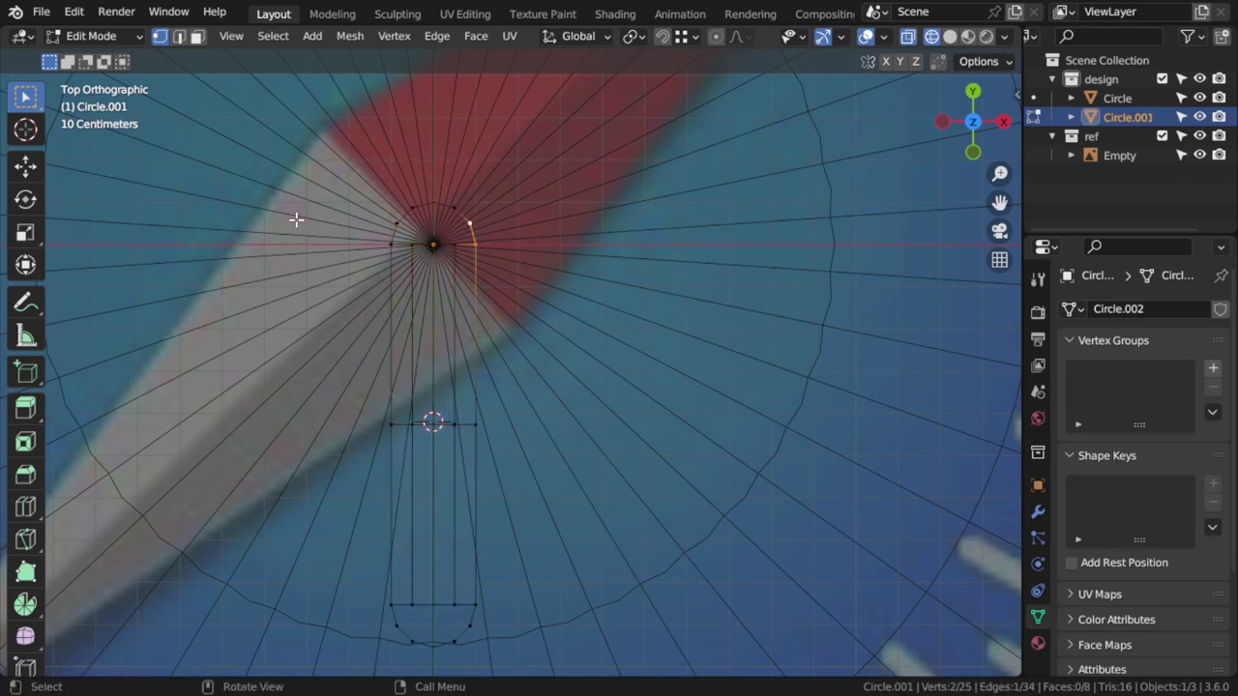
key(f)
key(f)
key(f)
click(469, 626)
shift+click(475, 605)
key(f)
key(f)
key(f)
key(f)
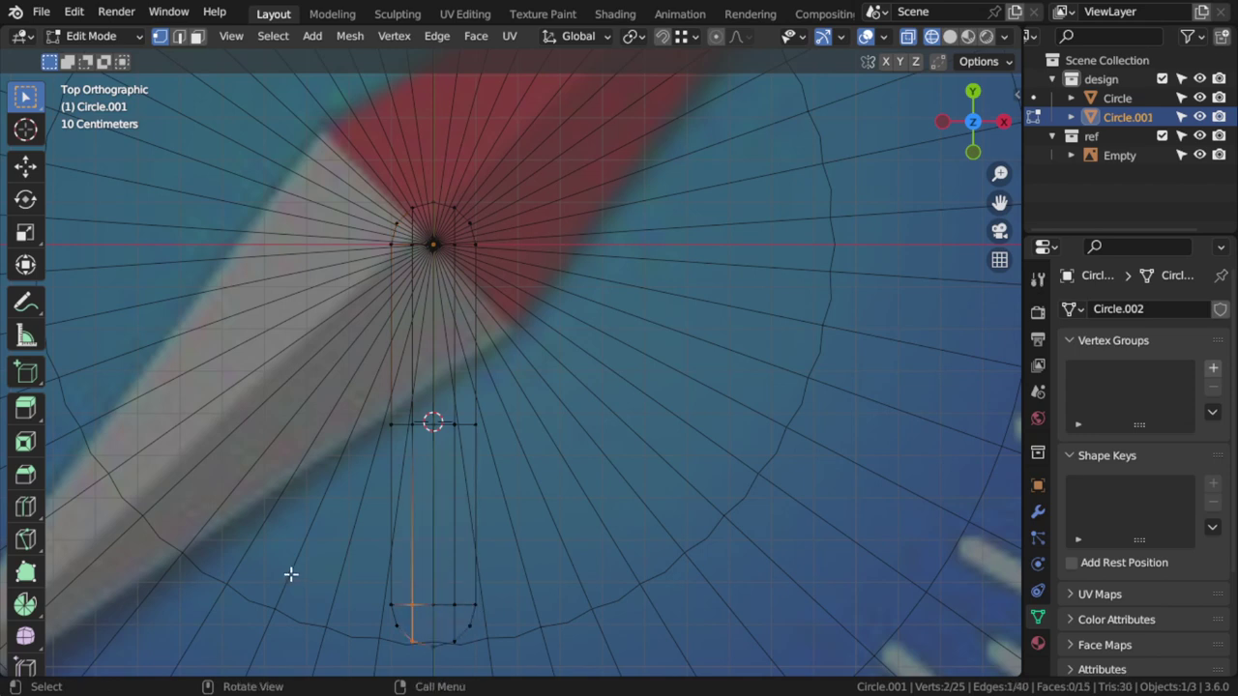
- Check the tick mark against the dial in solid shading and over the reference image in wireframe
scroll(359, 536, down, 5)
key(Tab)
key(shift+z)
scroll(577, 481, down, 3)
key(Tab)
scroll(525, 462, up, 2)
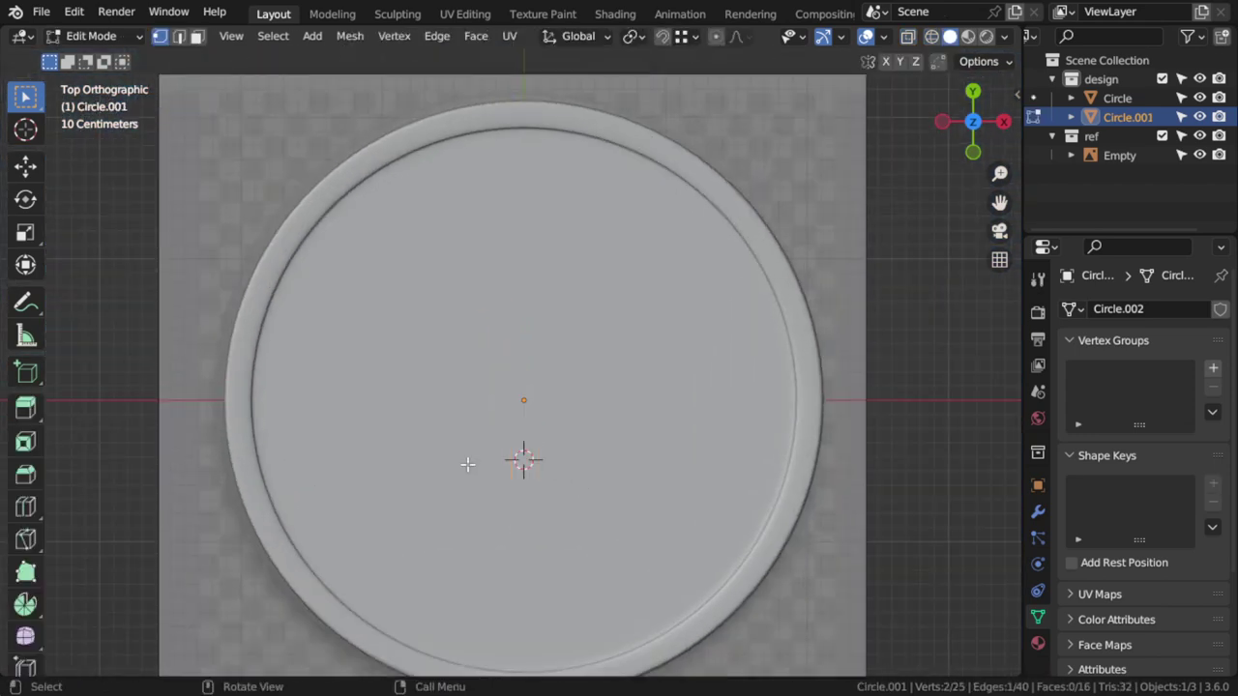
key(shift+z)
scroll(562, 475, up, 1)
scroll(562, 475, up, 1)
scroll(545, 431, down, 2)
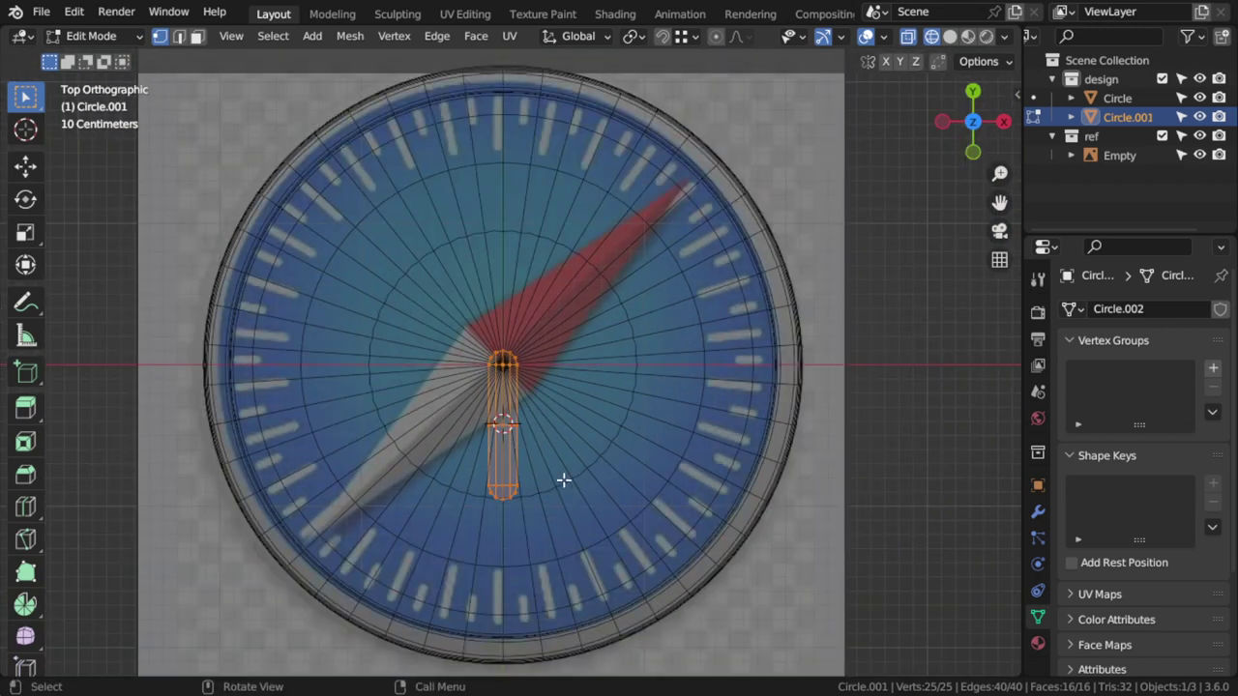
key(g)
key(z)
right_click(573, 289)
key(z)
key(Escape)
- Lengthen the tick by moving its upper-end vertices about 0.42 m up along Y
key(alt+a)
key(b)
drag(596, 309, 457, 374)
key(g)
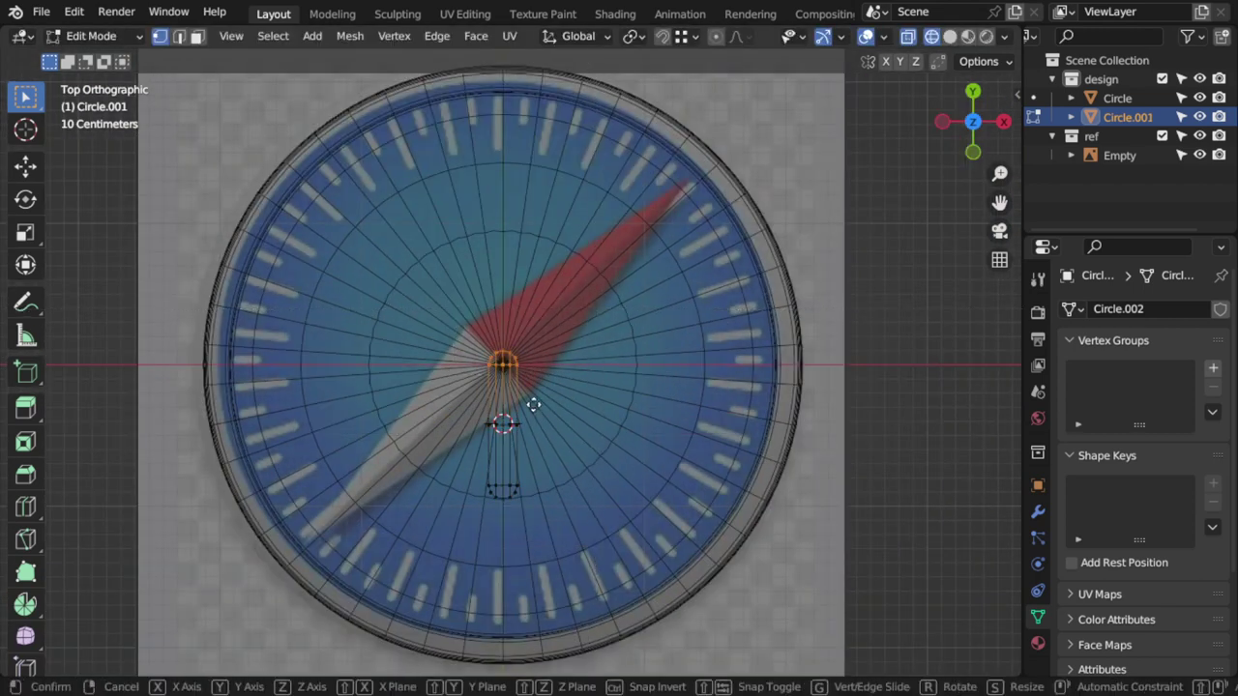
key(y)
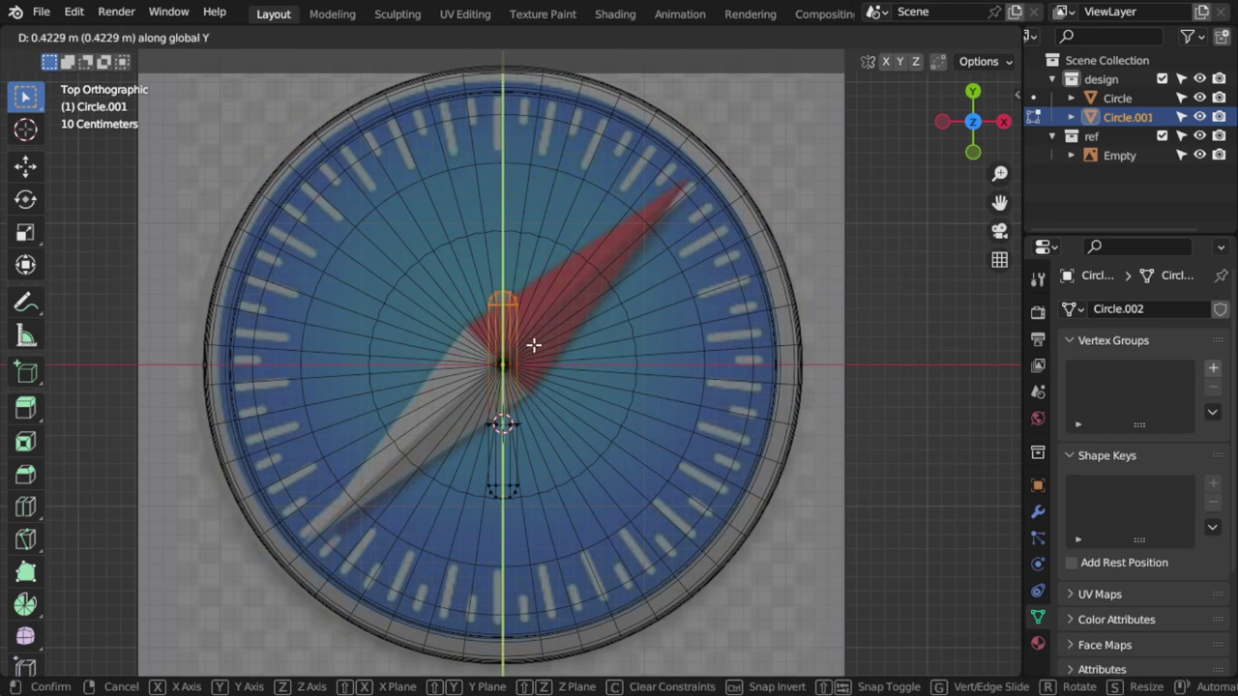
click(534, 346)
- Move the whole tick about 1.83 m along Y to the top of the dial
key(Tab)
shift+middle_drag(546, 331, 546, 375)
key(g)
key(y)
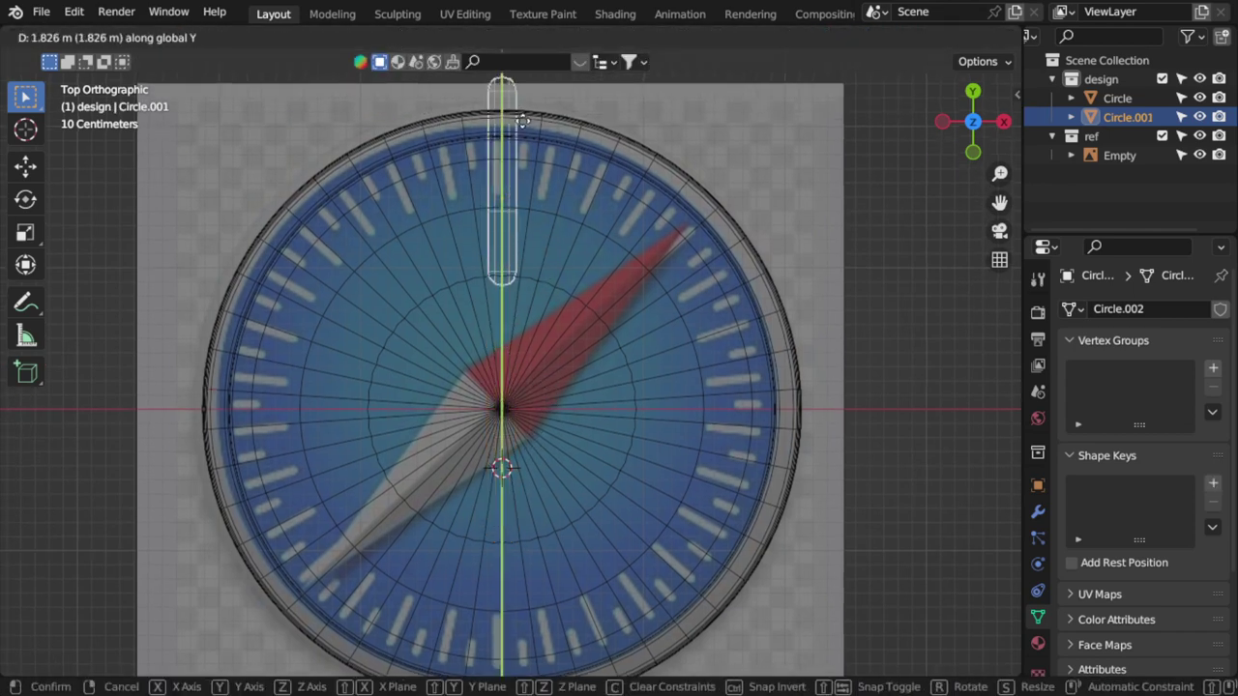
click(521, 124)
- Scale the tick down to about 0.38 and fit it over the long twelve o'clock tick in the reference image
shift+middle_drag(548, 226, 612, 456)
scroll(612, 455, up, 3)
key(s)
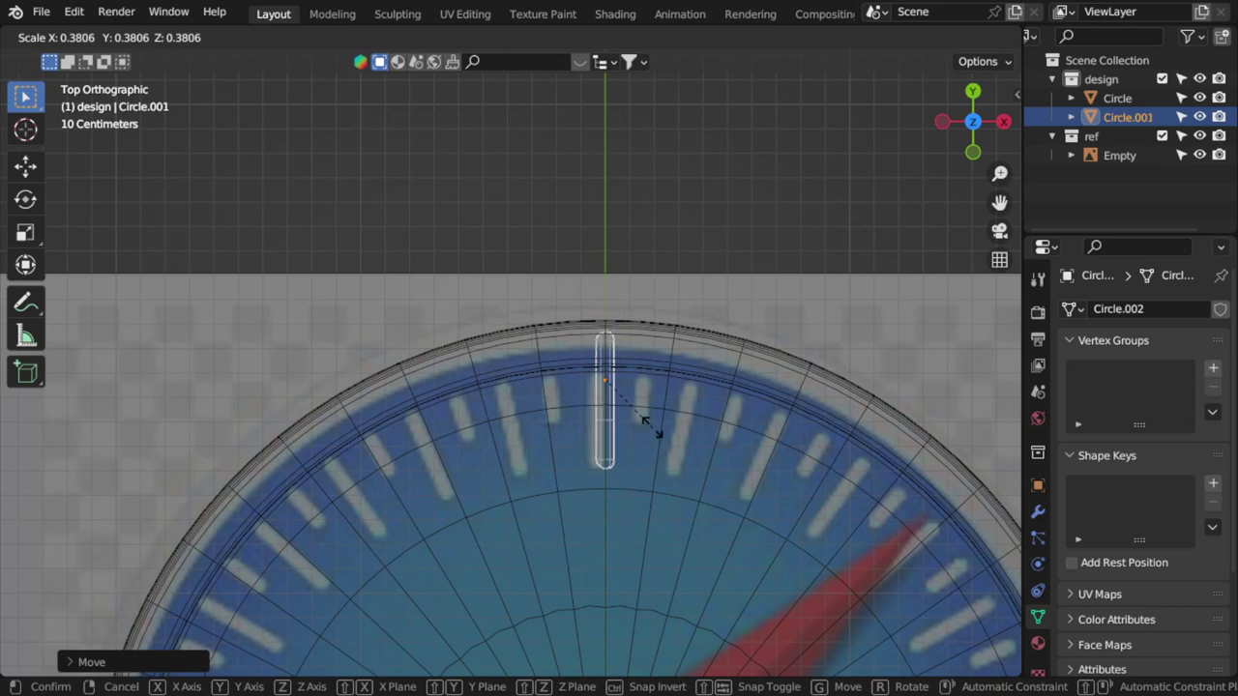
click(640, 406)
scroll(640, 412, up, 5)
key(g)
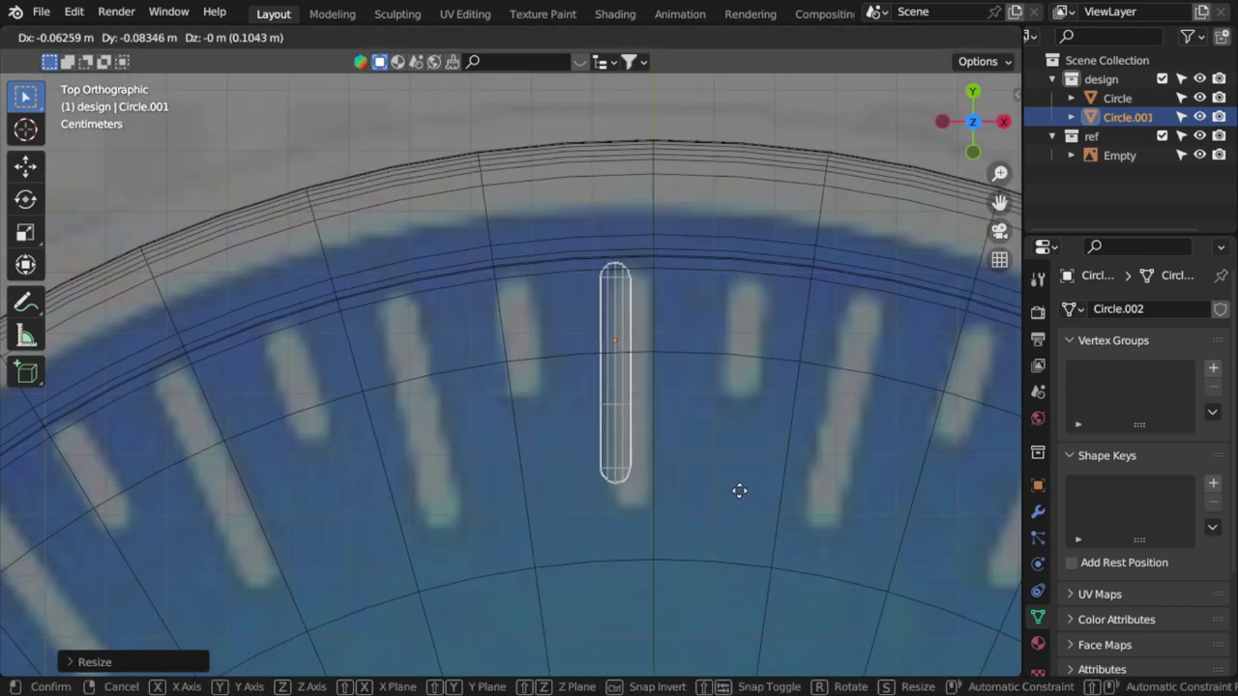
click(785, 465)
key(s)
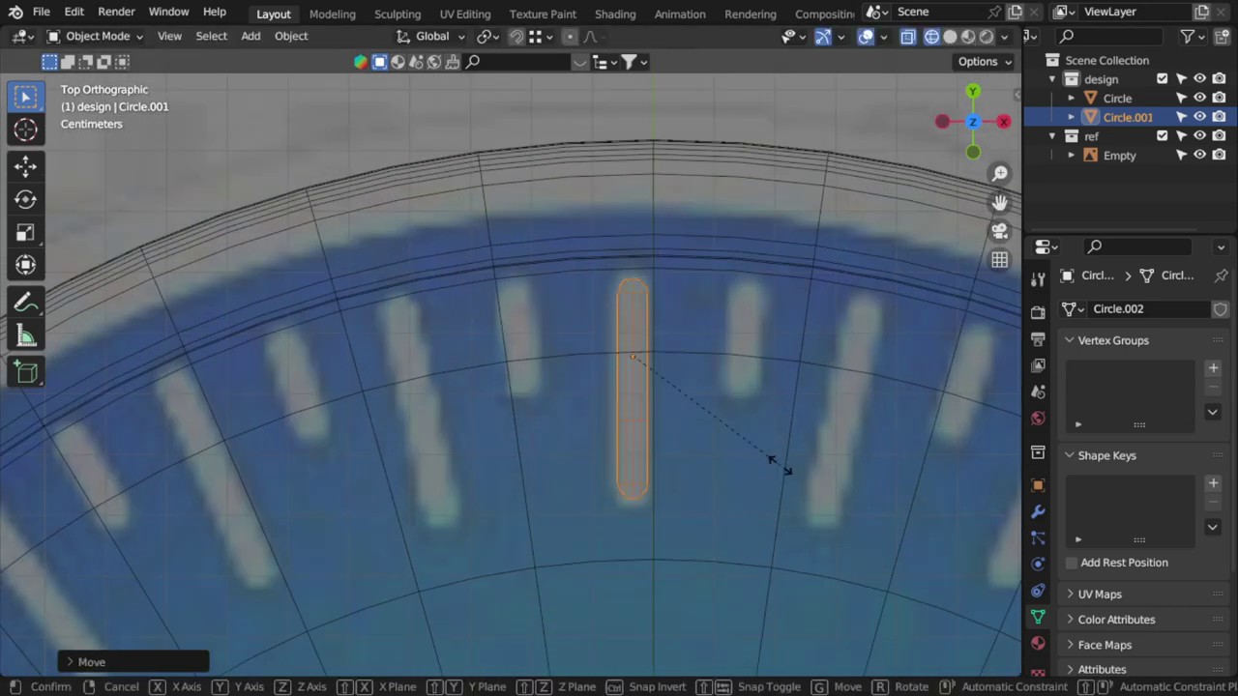
click(25, 629)
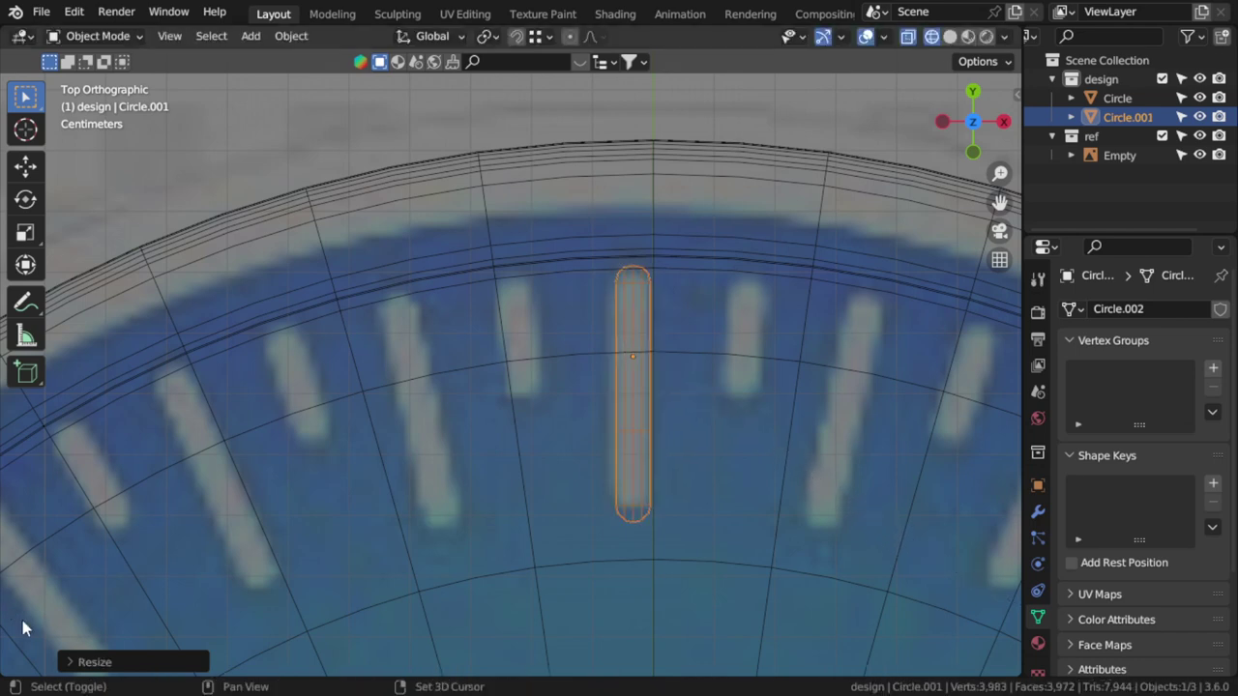
- Shift the tick slightly along X over the reference's twelve o'clock tick and enlarge it slightly
key(shift+d)
key(x)
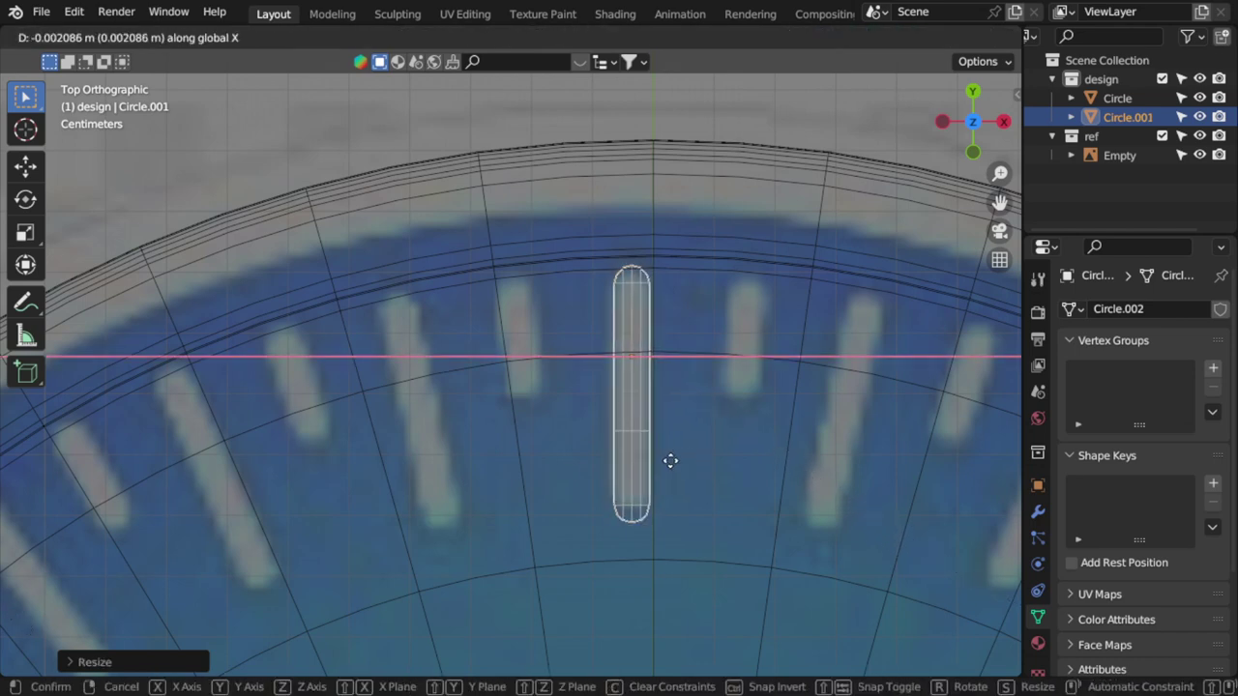
click(643, 469)
key(g)
key(x)
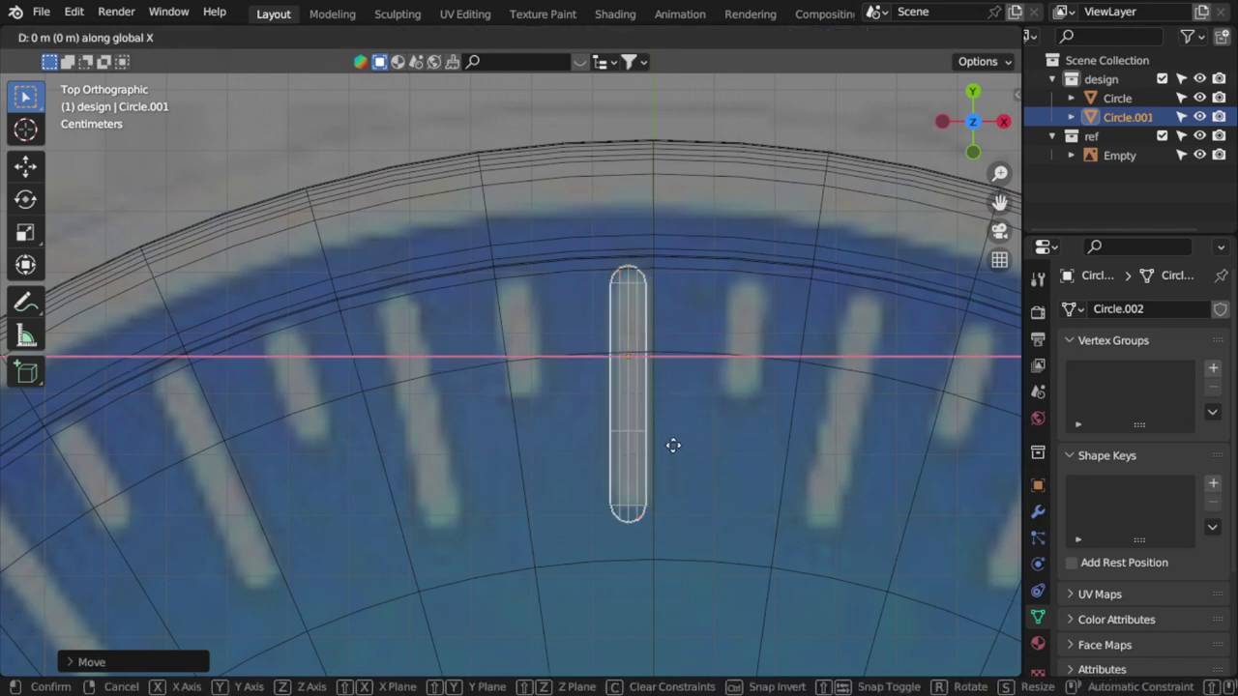
click(675, 450)
key(s)
click(773, 474)
- Set the tick's origin to its geometry
right_click(716, 438)
mouse_move(705, 417)
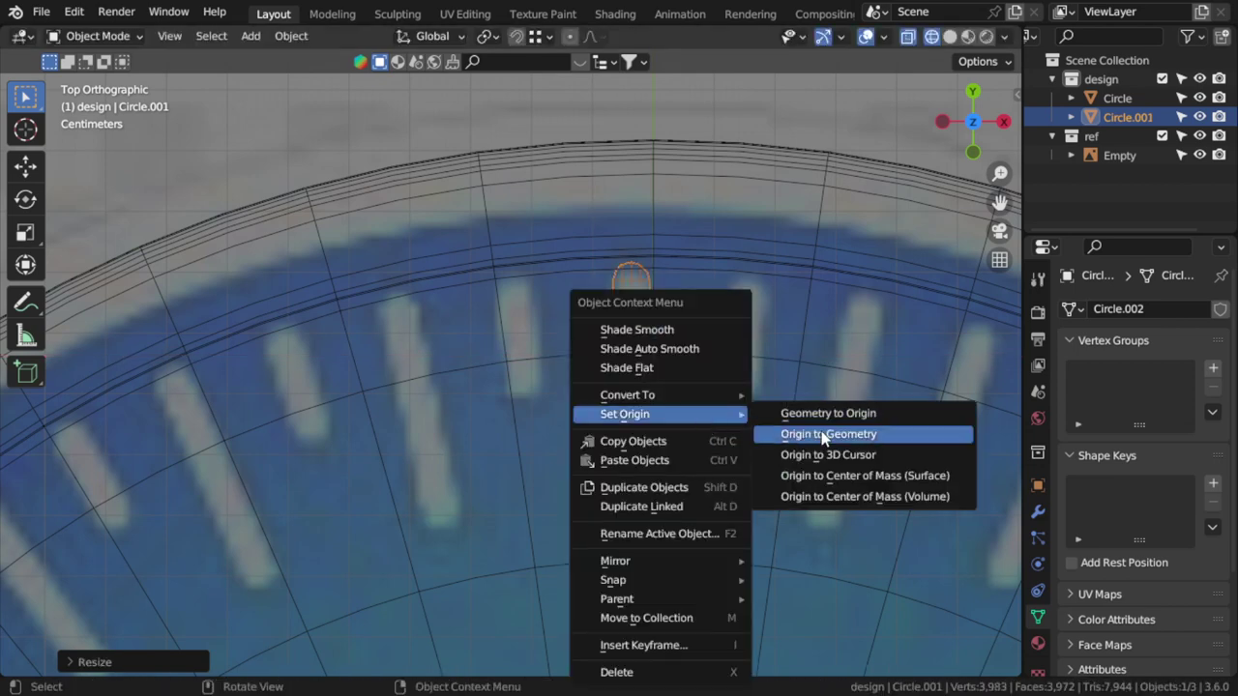
click(820, 434)
shift+middle_drag(699, 413, 702, 308)
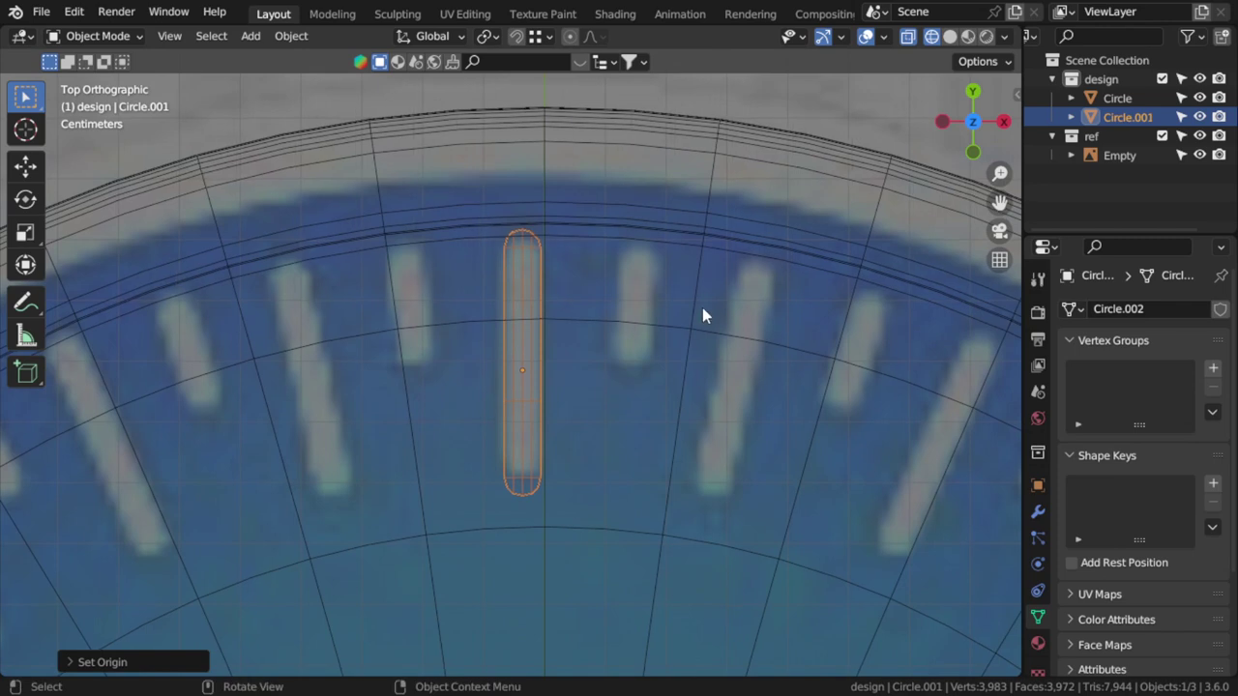
- Snap the 3D cursor to the centre of the compass body
scroll(635, 322, down, 8)
click(674, 352)
click(665, 358)
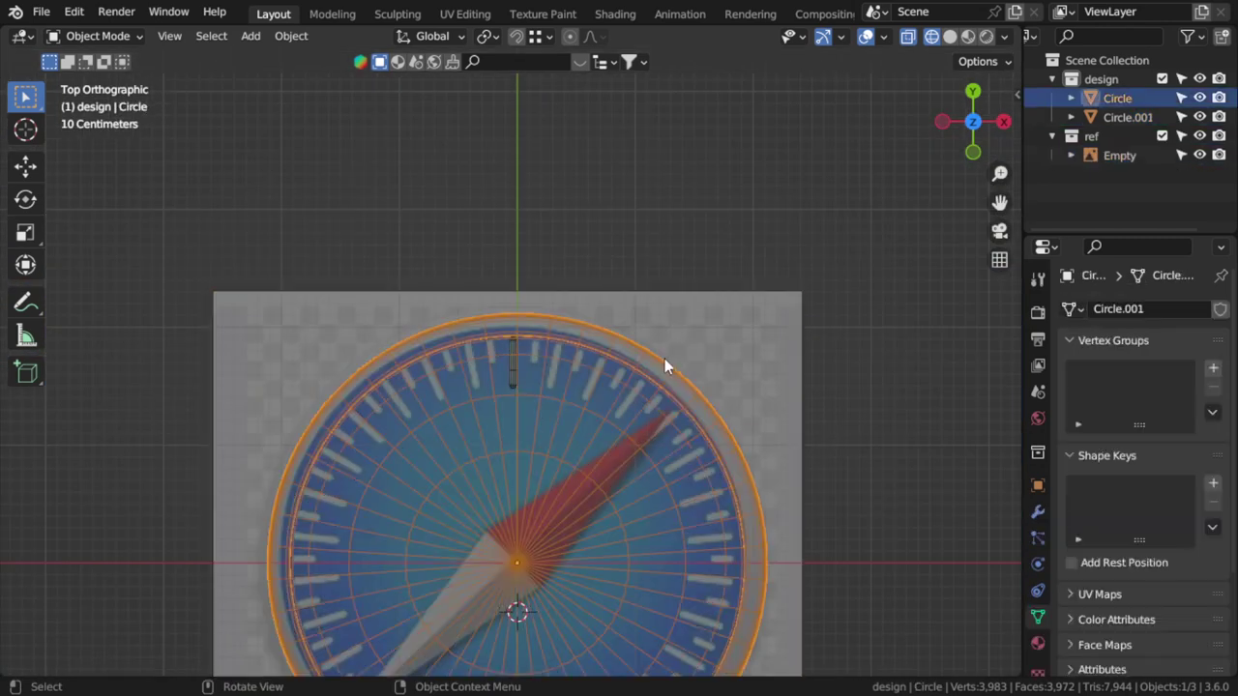
key(shift+s)
click(664, 466)
scroll(624, 411, up, 5)
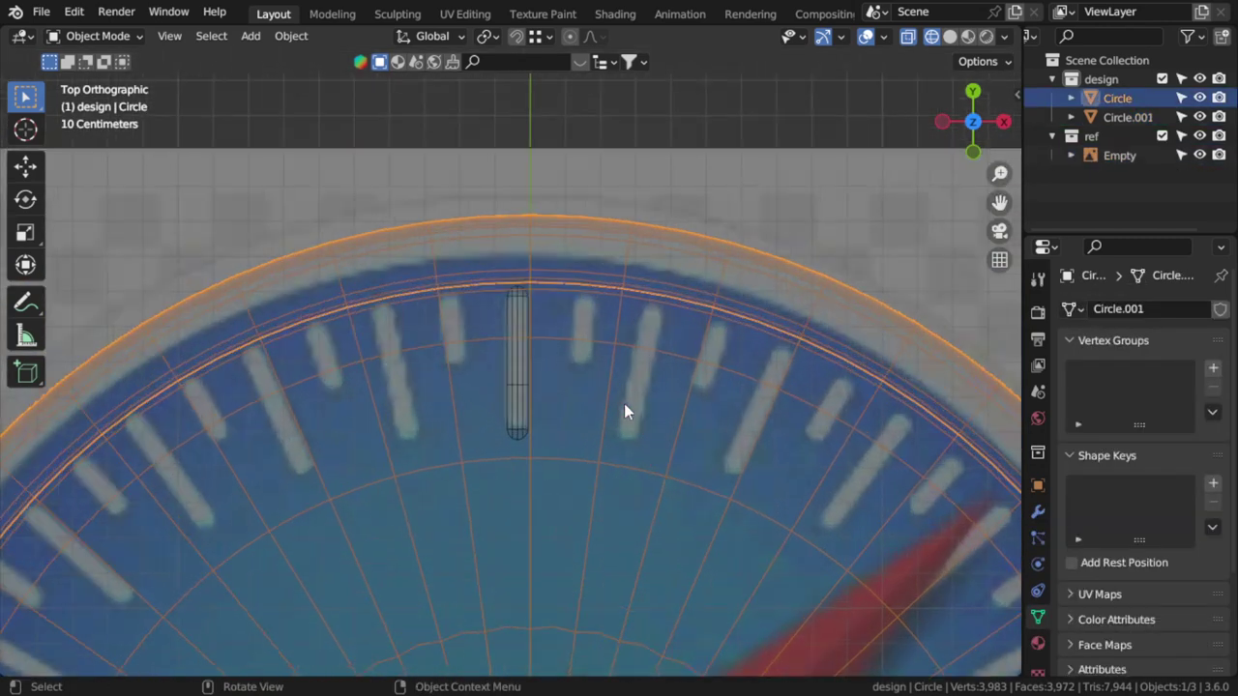
- Duplicate the long tick and place the copy about 0.1 m away along X
click(523, 363)
scroll(547, 368, up, 3)
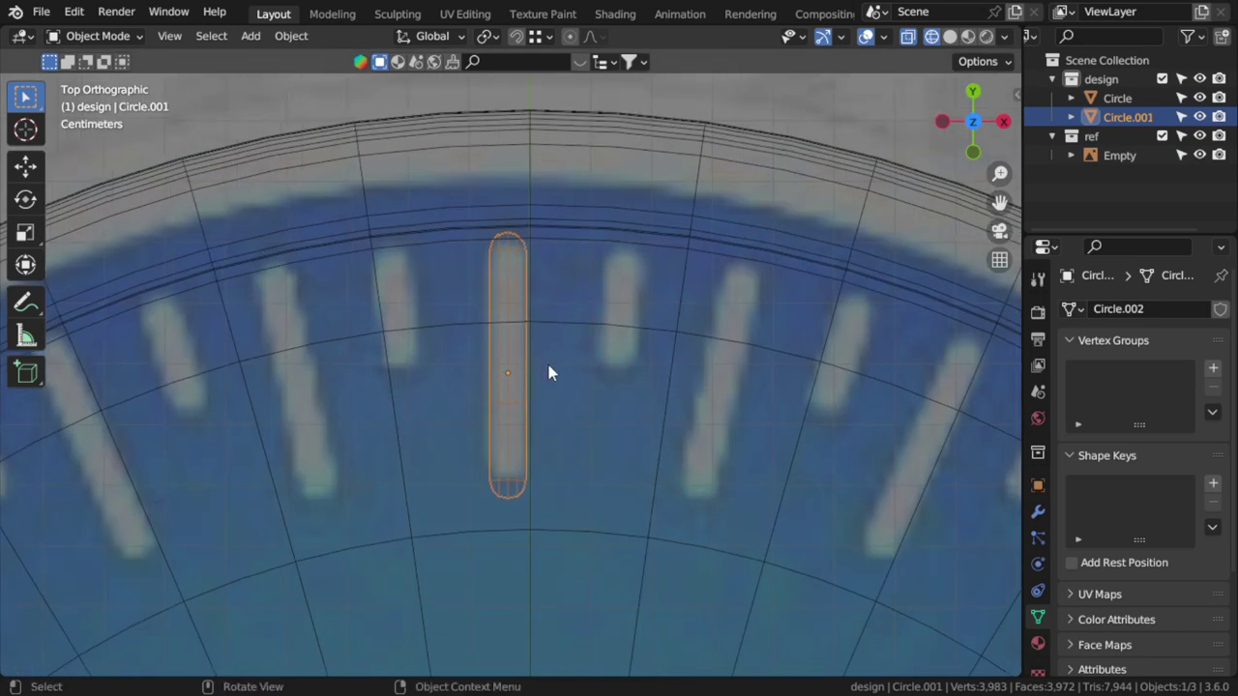
key(shift+d)
key(x)
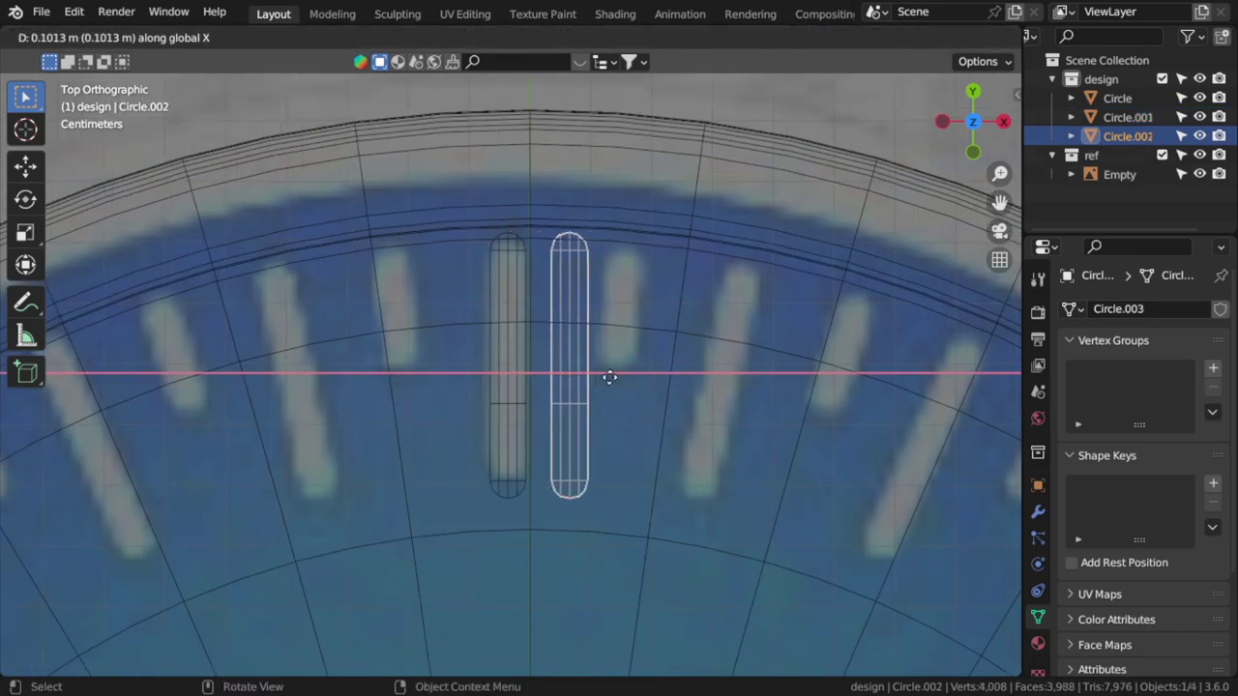
click(617, 383)
- Shorten the duplicate tick by moving its lower vertices about 0.21 m up along Y
key(Tab)
key(a)
key(alt+a)
drag(666, 207, 547, 288)
key(a)
key(alt+a)
drag(634, 385, 527, 497)
drag(652, 367, 547, 492)
key(g)
key(y)
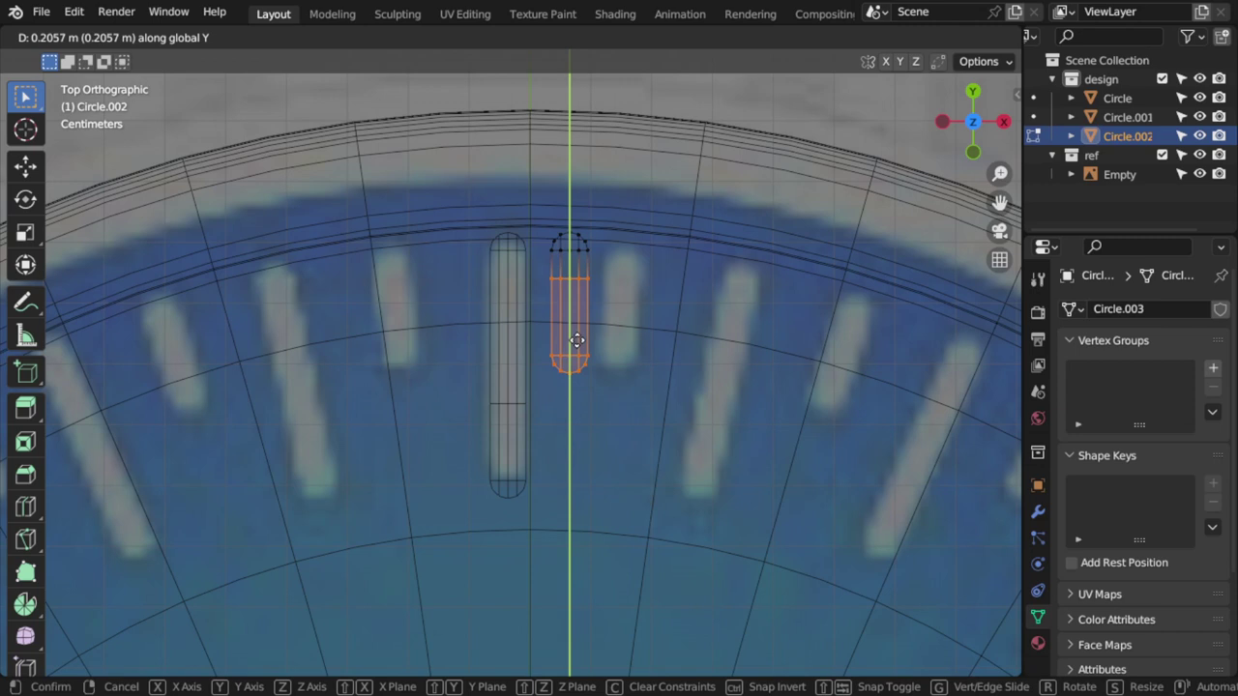
click(577, 345)
- Move the short tick along X so it overlaps the upper part of the long tick
key(Tab)
scroll(577, 361, down, 3)
shift+middle_drag(577, 361, 567, 325)
key(g)
key(x)
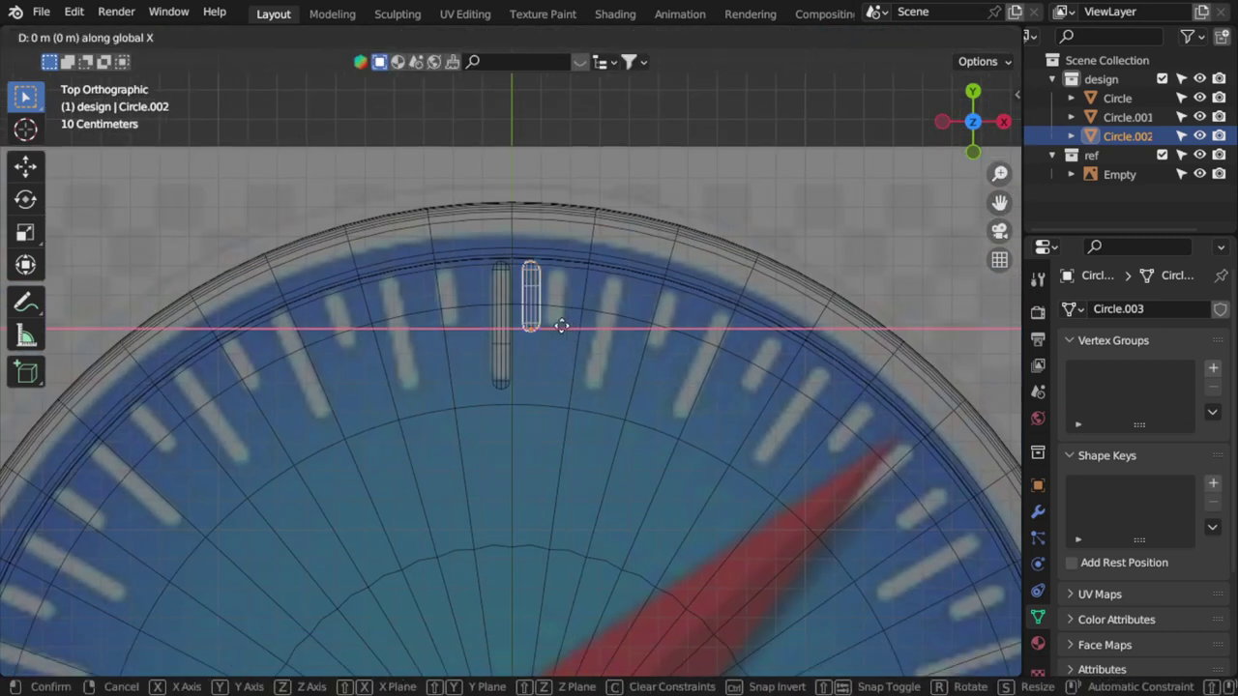
click(281, 289)
- Set the transform pivot to the 3D cursor and rotate the short tick about 5.7° onto the next reference tick
click(486, 36)
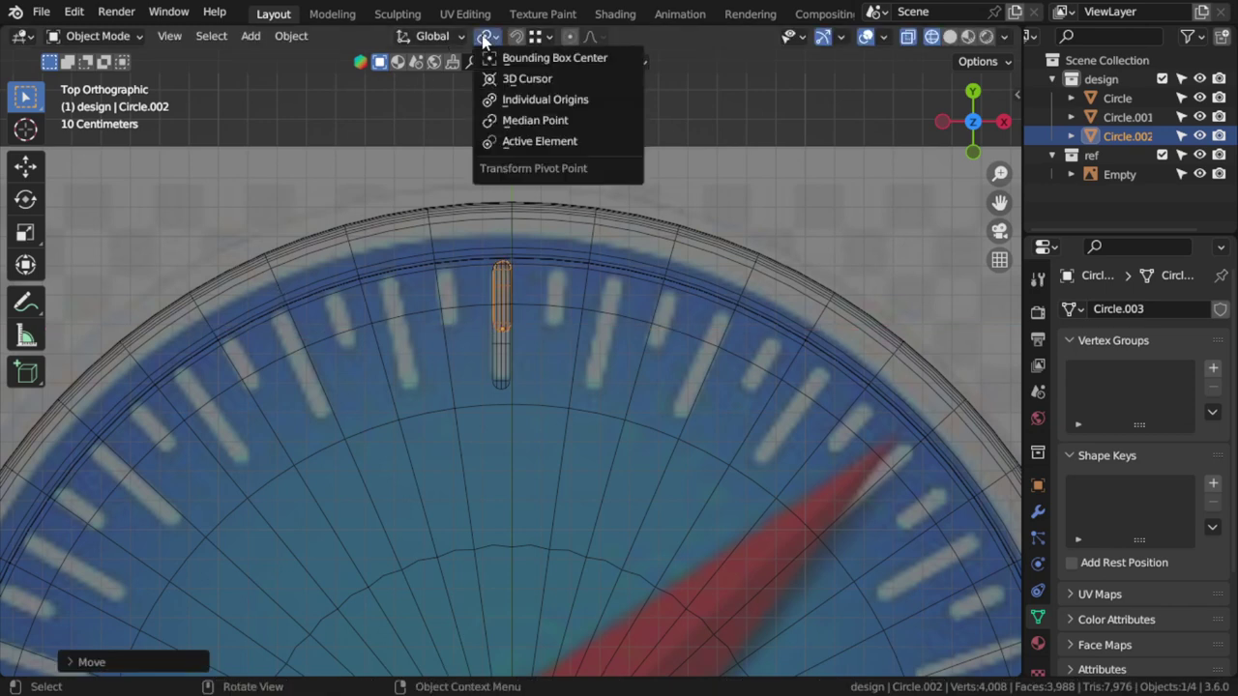
click(522, 97)
scroll(549, 472, down, 2)
scroll(549, 472, down, 3)
scroll(573, 384, up, 6)
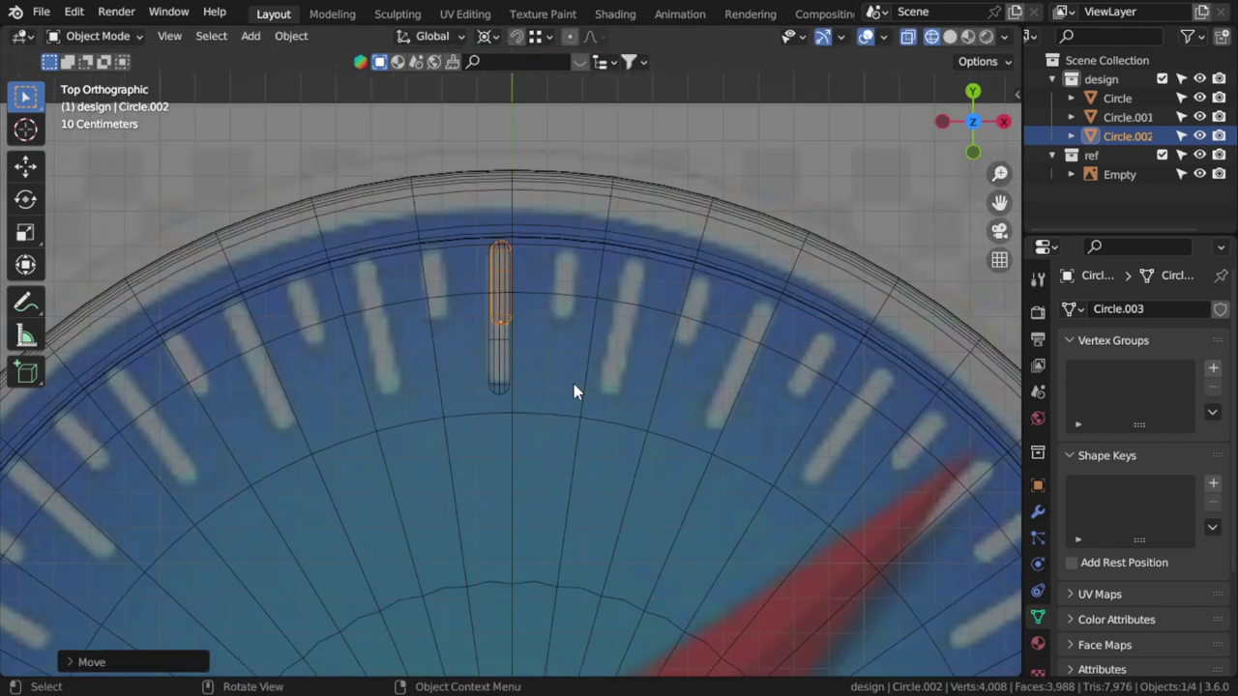
key(r)
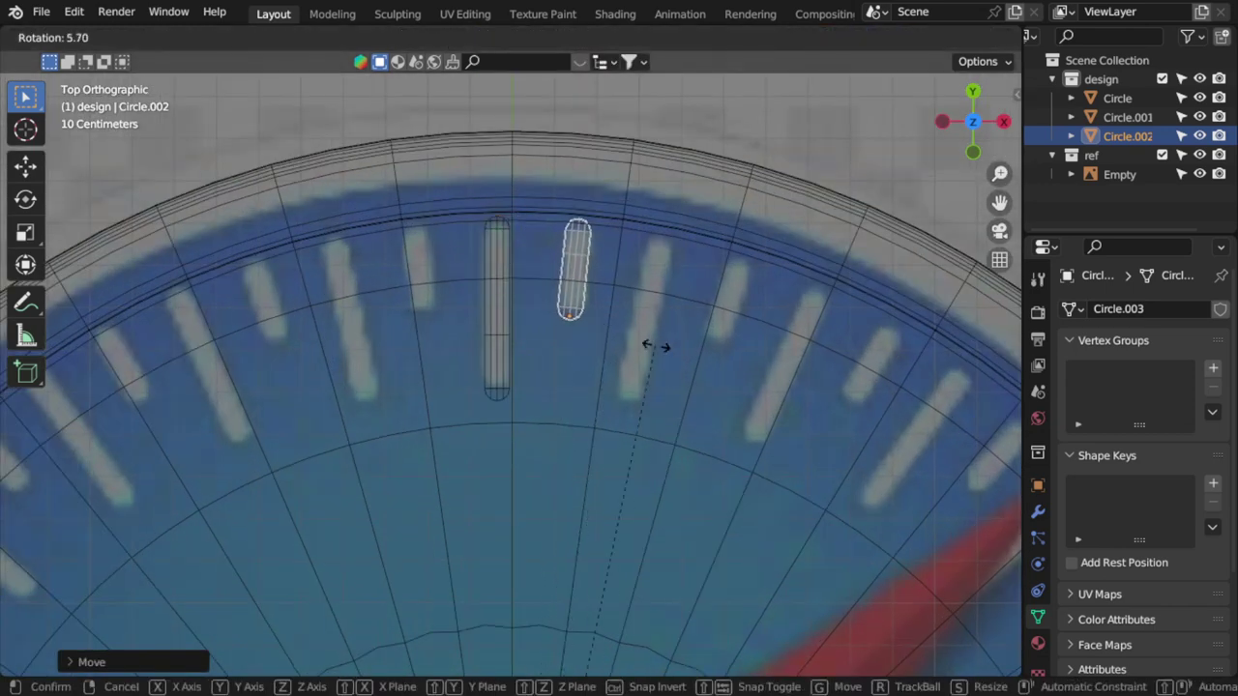
click(557, 308)
- Join the short tick and the long tick into one object
click(498, 254)
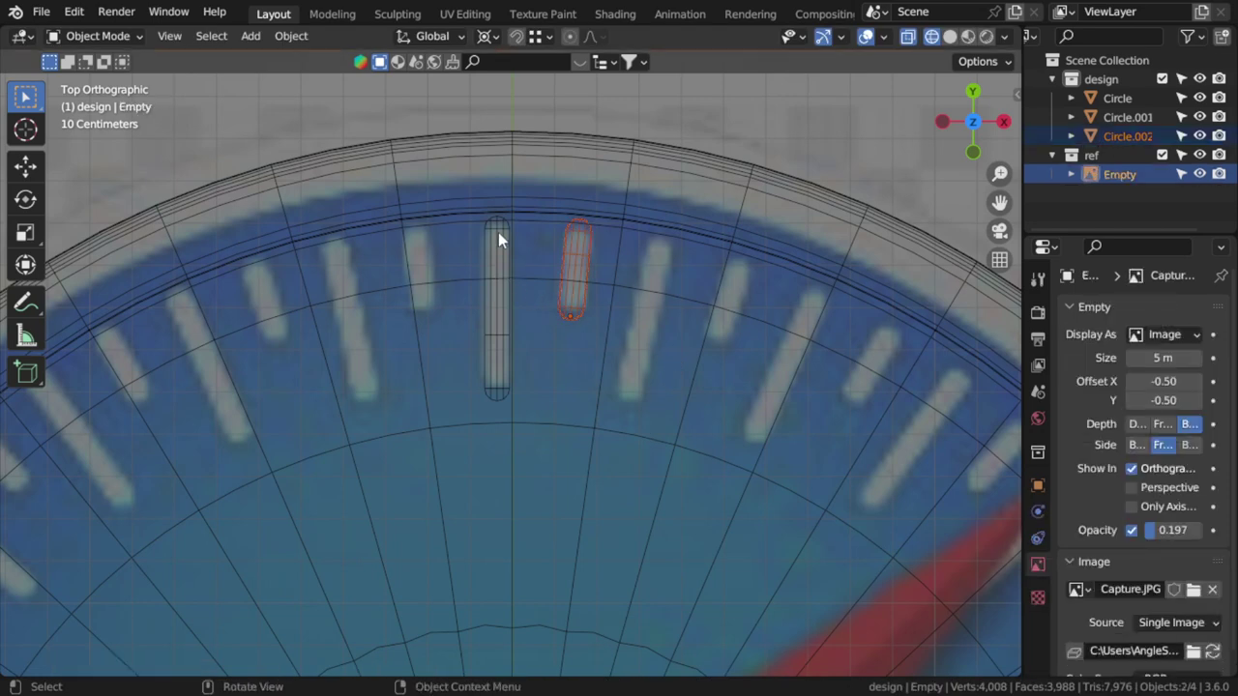
click(498, 233)
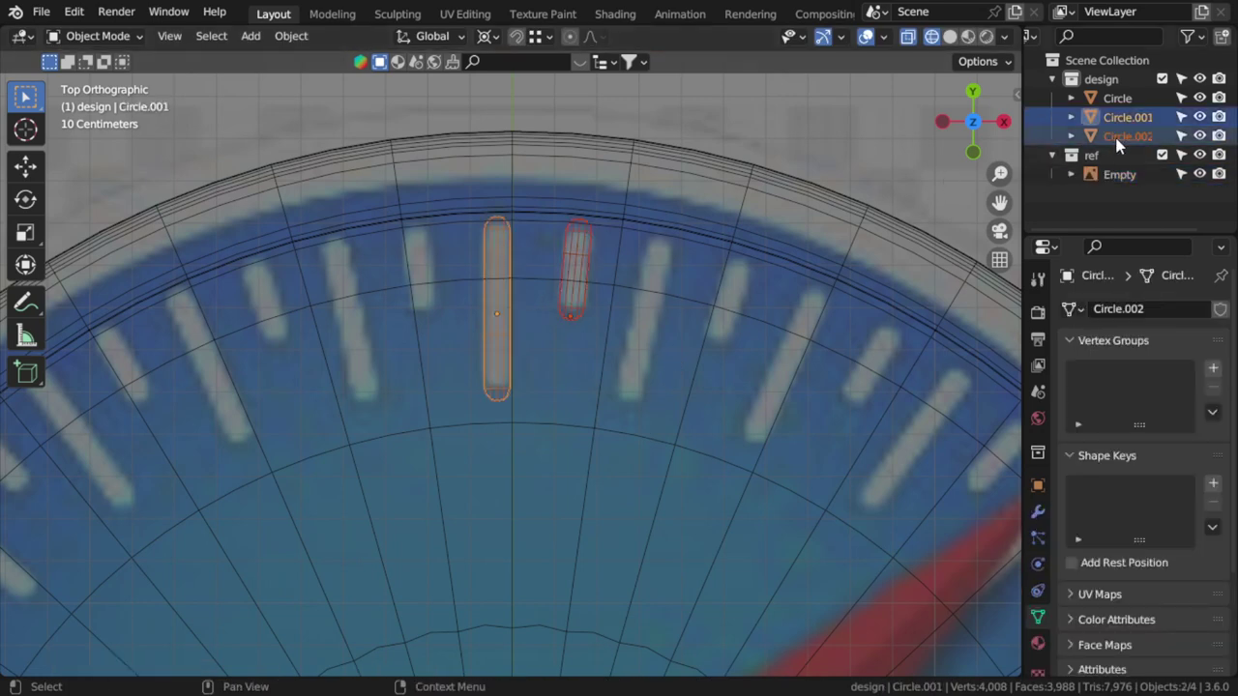
key(ctrl+j)
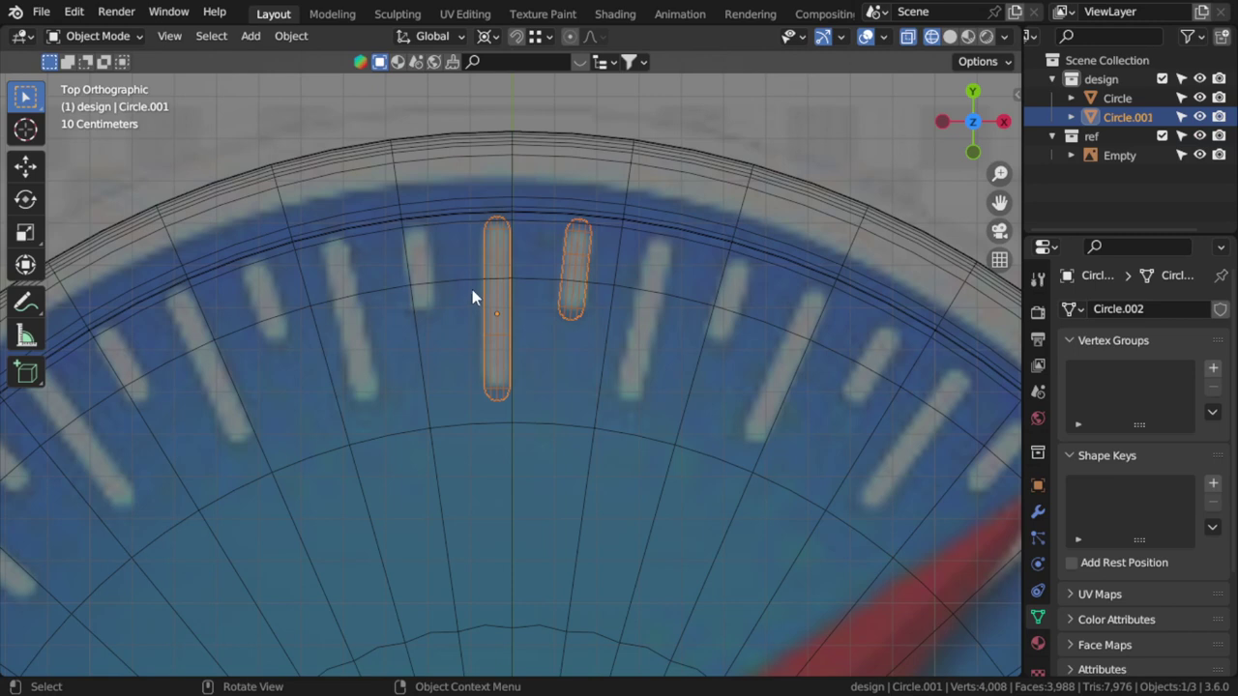
- Raise all vertices of the joined ticks along Z to the level of the dial face in the side view
key(Tab)
middle_drag(616, 328, 599, 268)
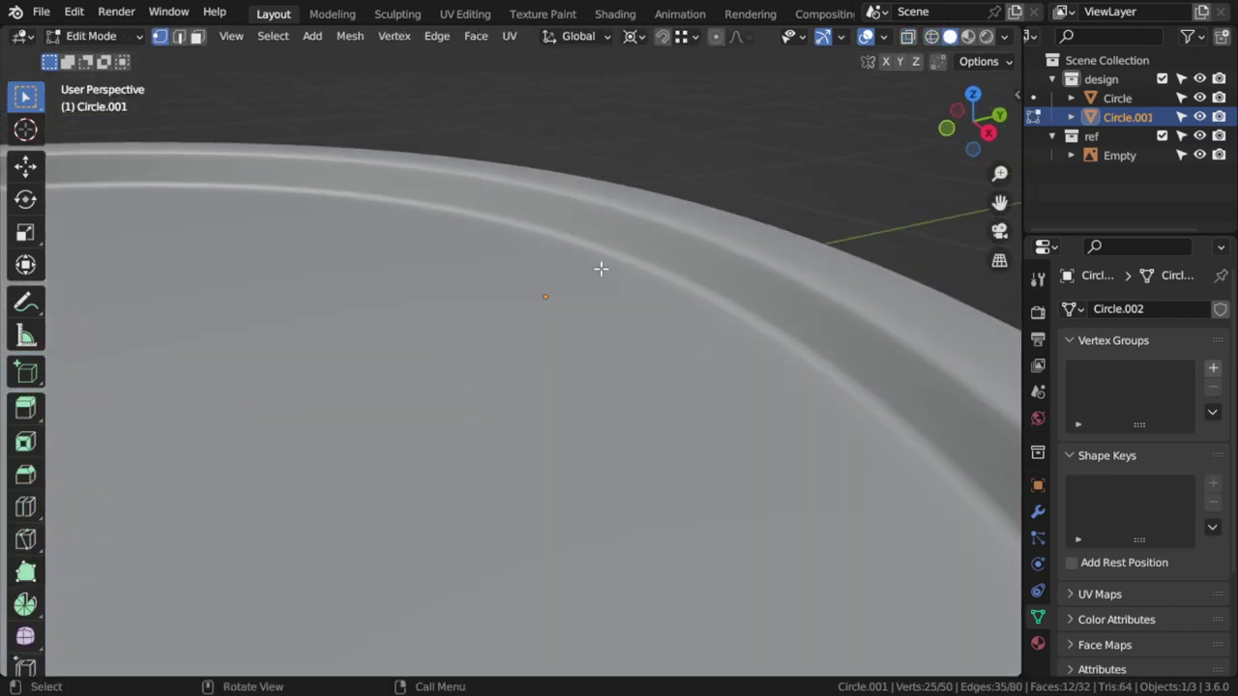
scroll(652, 329, down, 5)
key(a)
key(KP_3)
scroll(652, 329, up, 5)
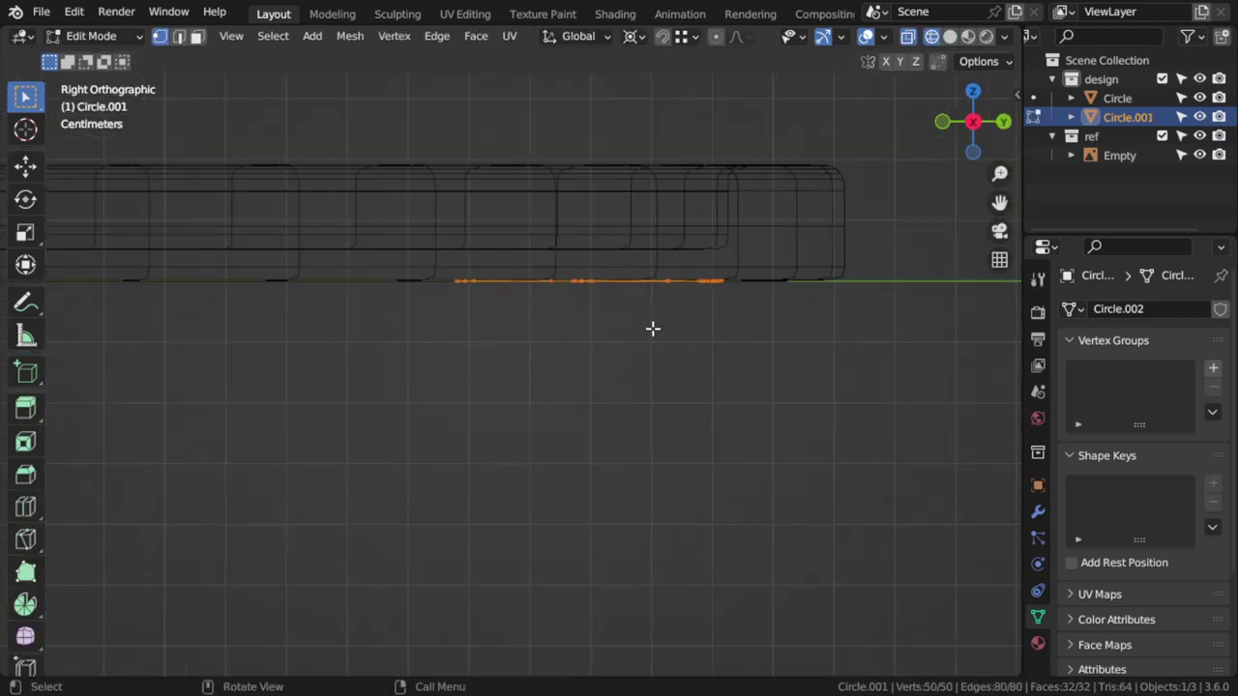
scroll(629, 391, down, 3)
key(g)
key(z)
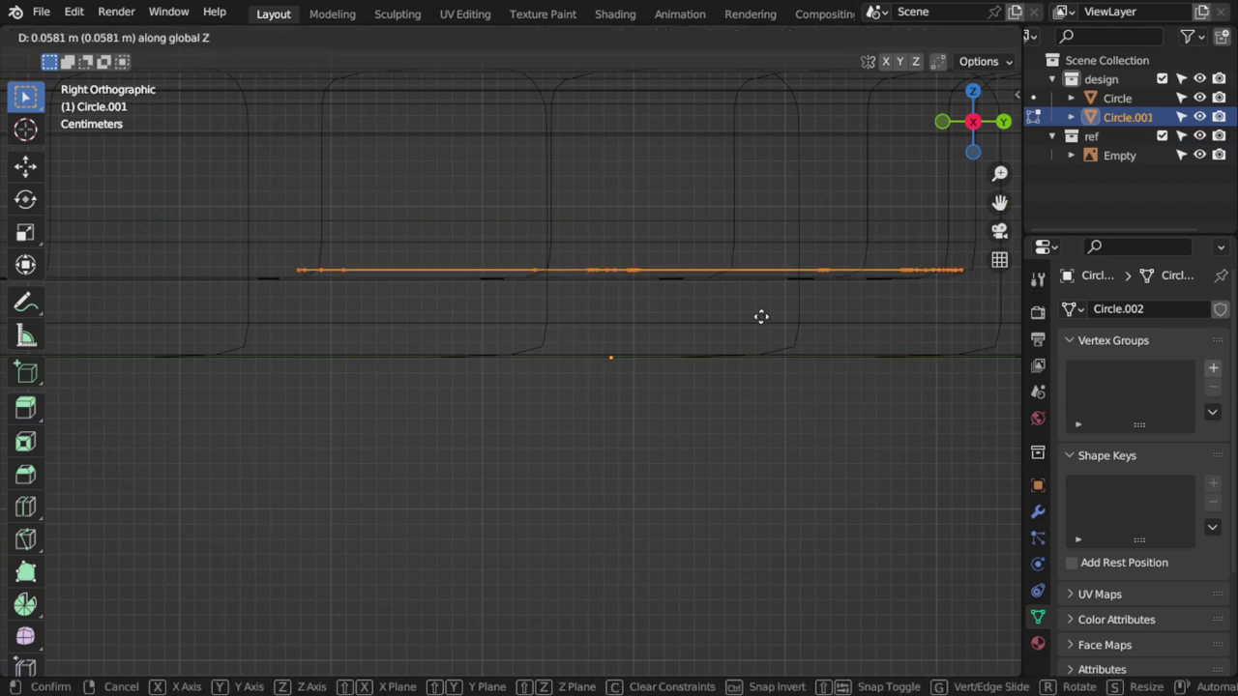
click(752, 360)
- Extrude the tick faces upward for thickness, then extrude again by about 0.003 m for a thin top layer
scroll(745, 339, up, 2)
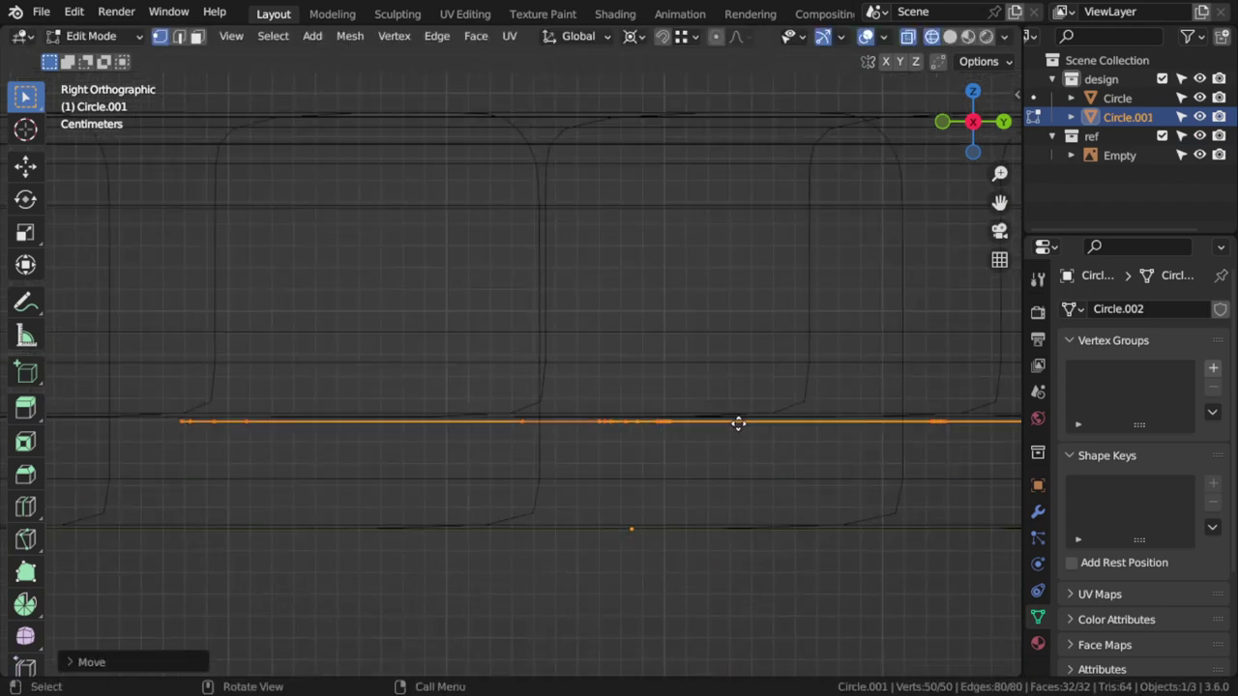
key(e)
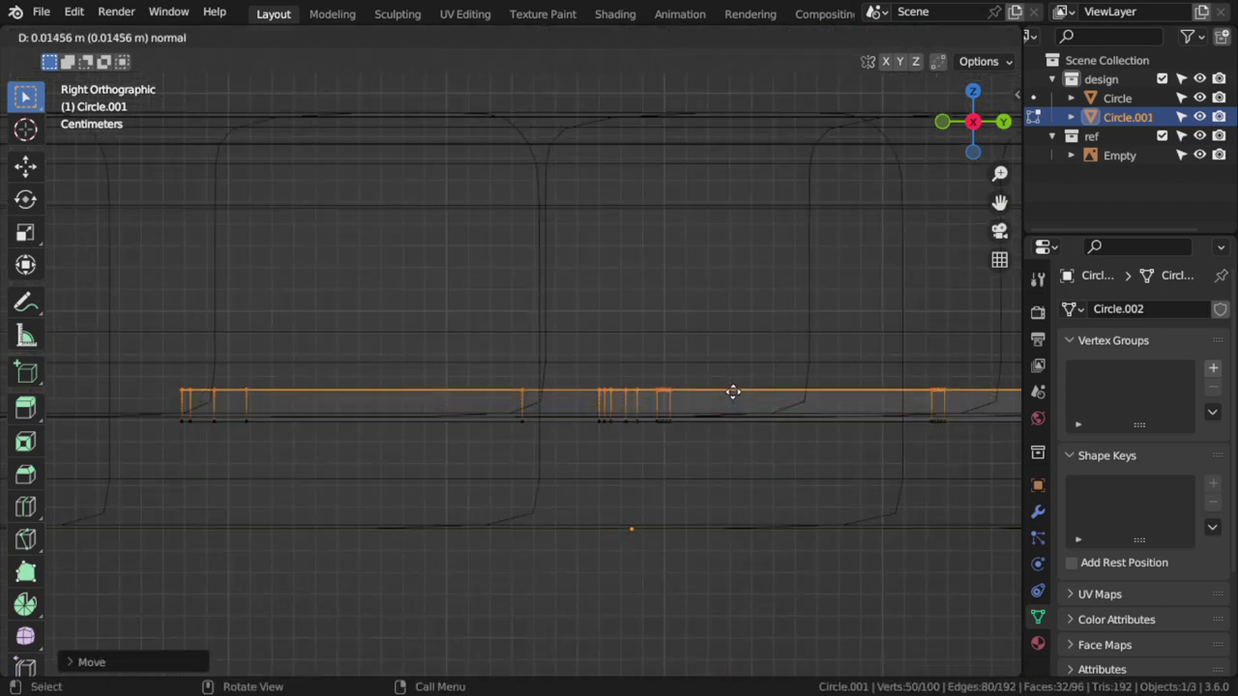
click(732, 383)
key(e)
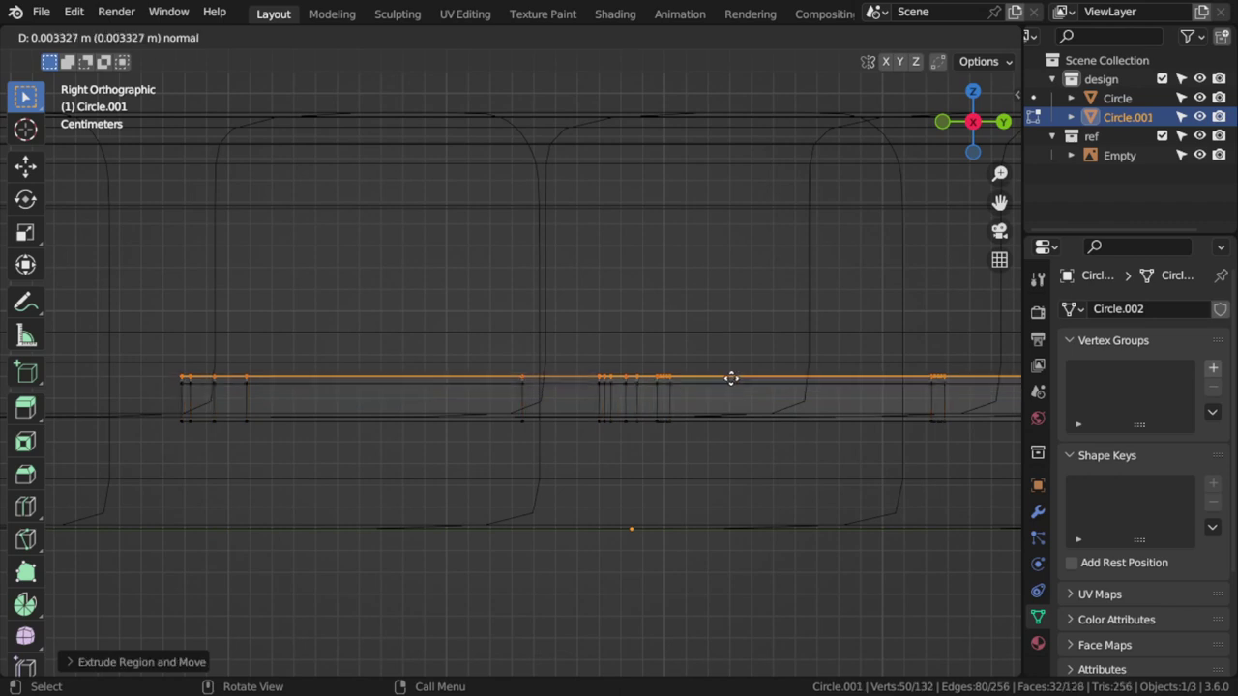
click(733, 378)
- Apply auto smooth shading to the ticks and add a level 2 subdivision surface
key(Tab)
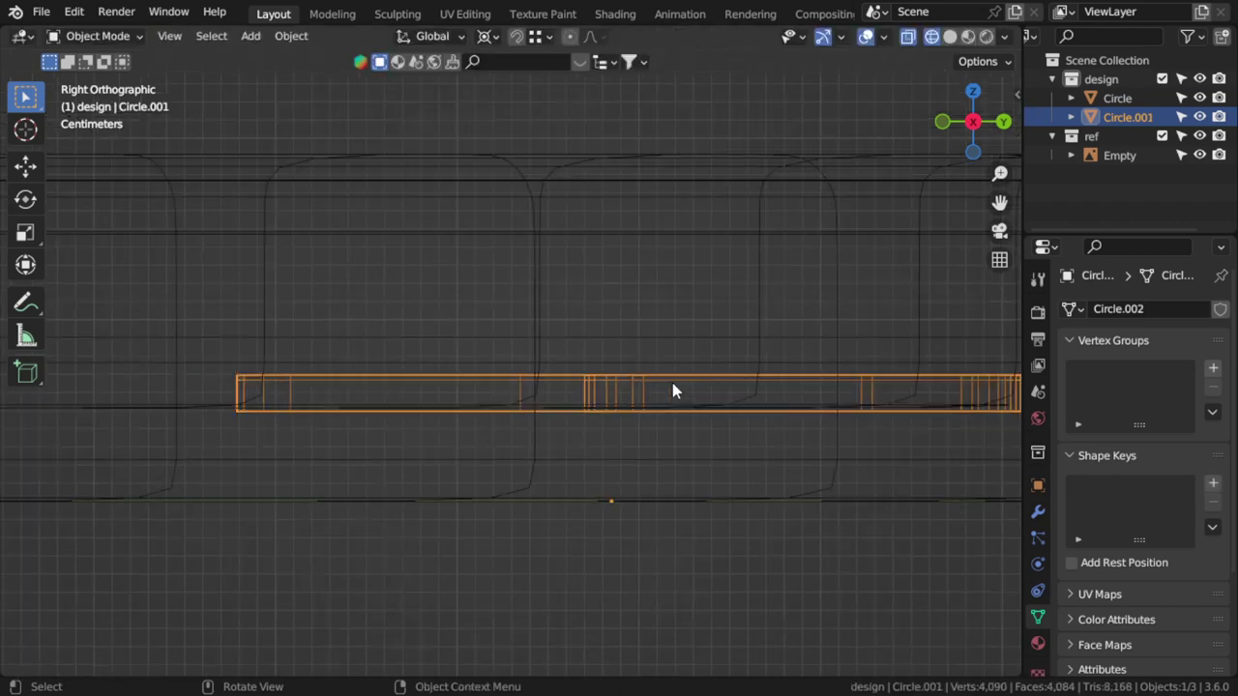
scroll(672, 383, down, 2)
middle_drag(569, 377, 713, 447)
right_click(671, 367)
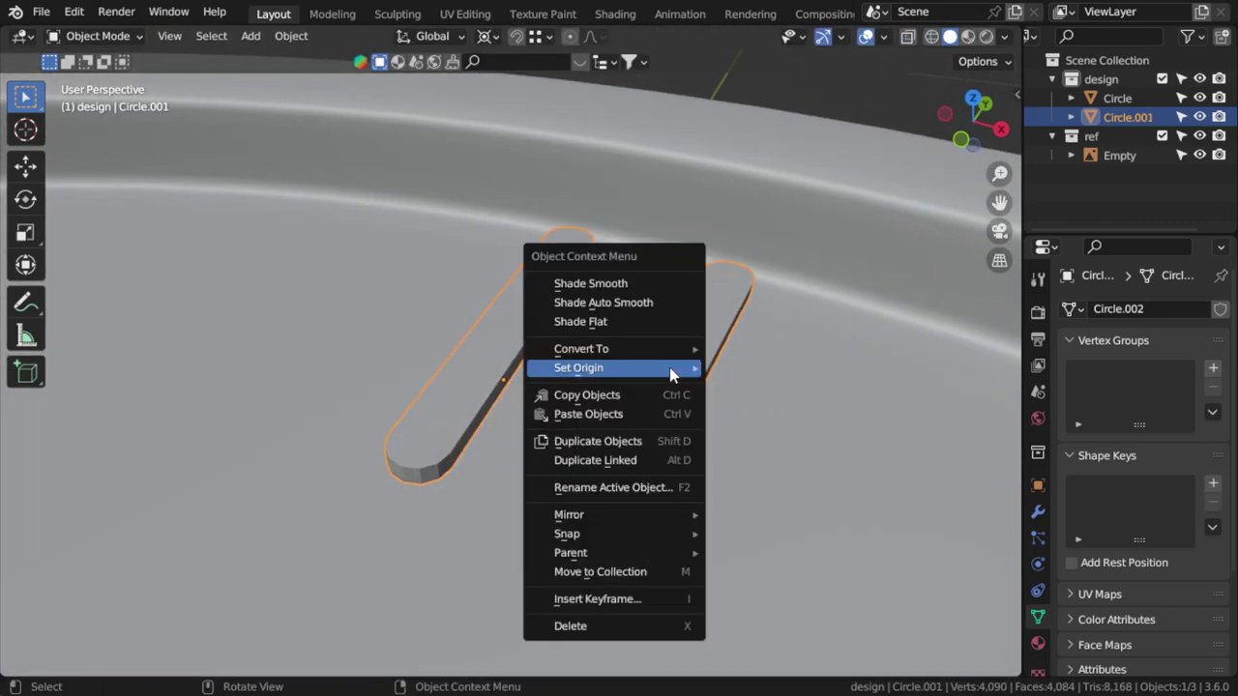
click(605, 301)
key(ctrl+2)
middle_drag(705, 420, 613, 376)
- Add a loop cut around the side walls of each tick and slide it close to the base
key(Tab)
middle_drag(720, 380, 684, 364)
key(alt+a)
scroll(684, 363, up, 2)
key(ctrl+r)
click(716, 410)
click(721, 426)
middle_drag(671, 407, 497, 387)
key(ctrl+r)
click(498, 392)
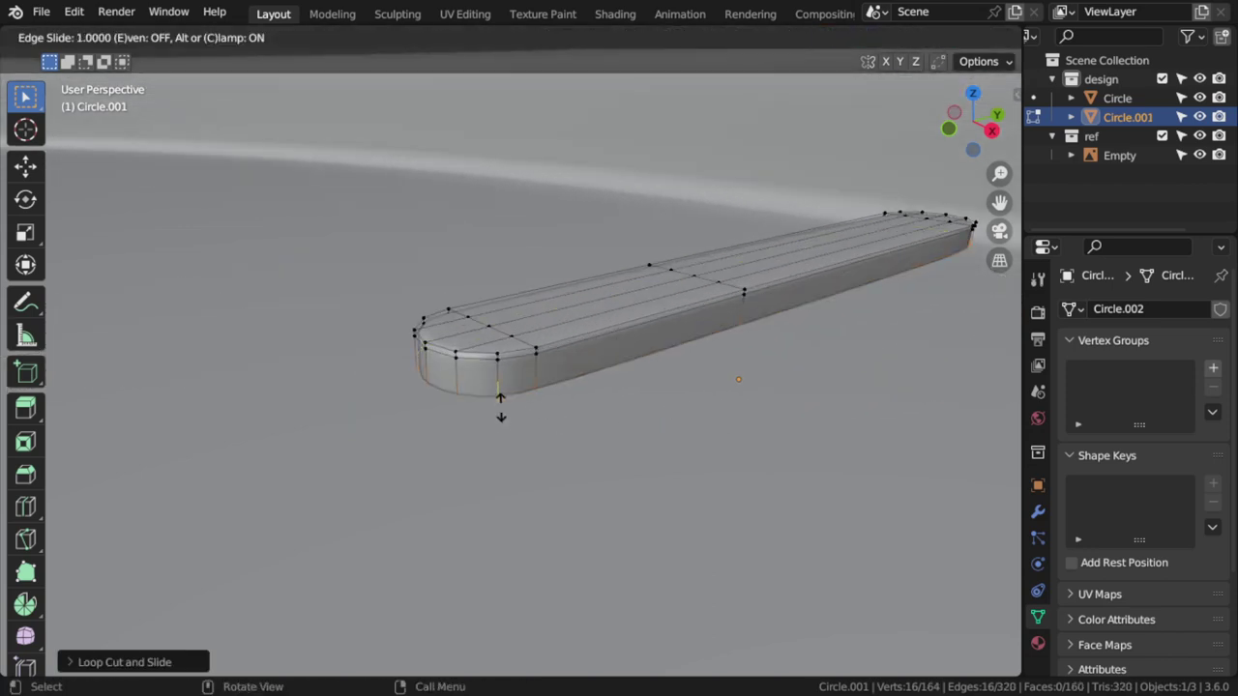
click(500, 406)
- Select the entire tick mesh and adjust its height along Z against the dial face
key(Tab)
key(Tab)
key(a)
key(g)
key(z)
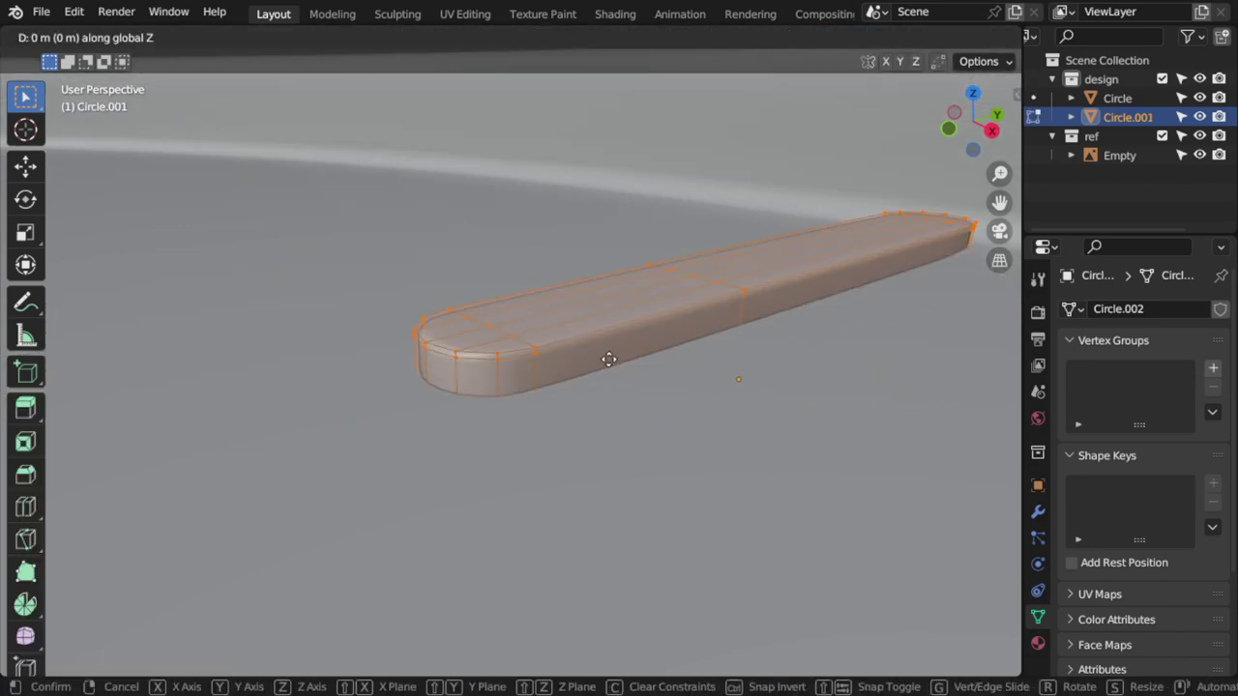
click(593, 383)
key(Tab)
scroll(596, 386, down, 3)
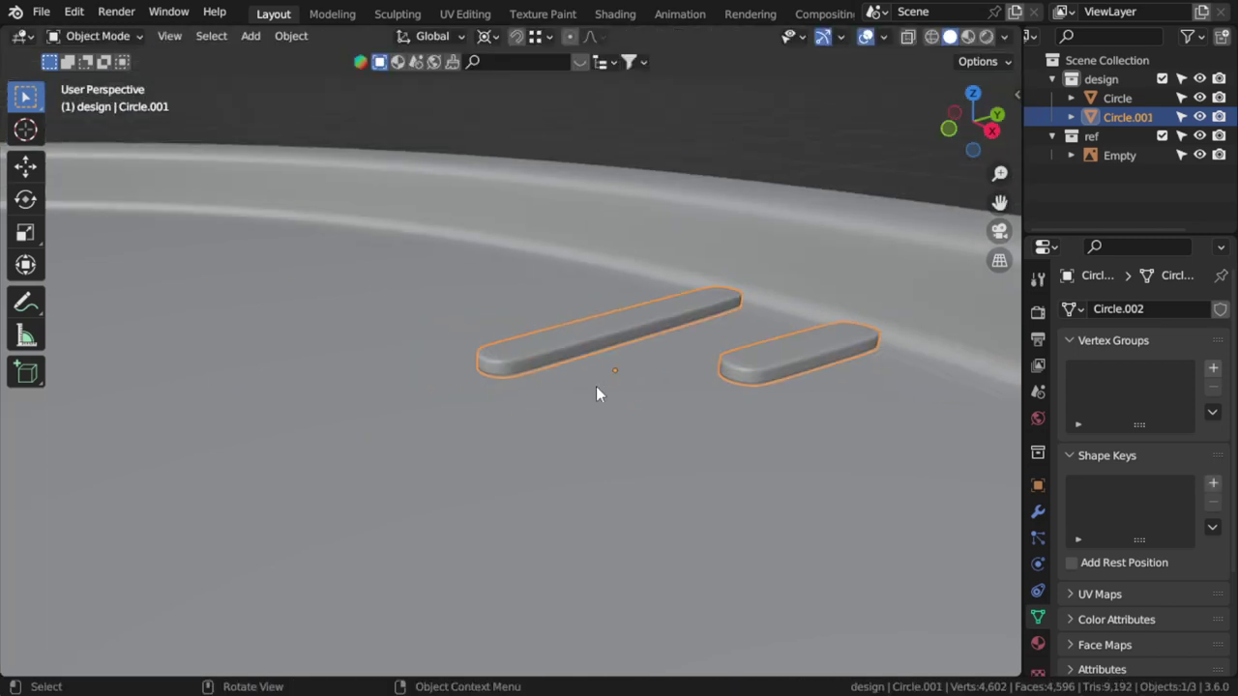
- Duplicate the long and short tick pair and rotate the copy by -12° around the dial centre
key(Tab)
key(KP_7)
scroll(362, 371, down, 8)
scroll(483, 290, down, 5)
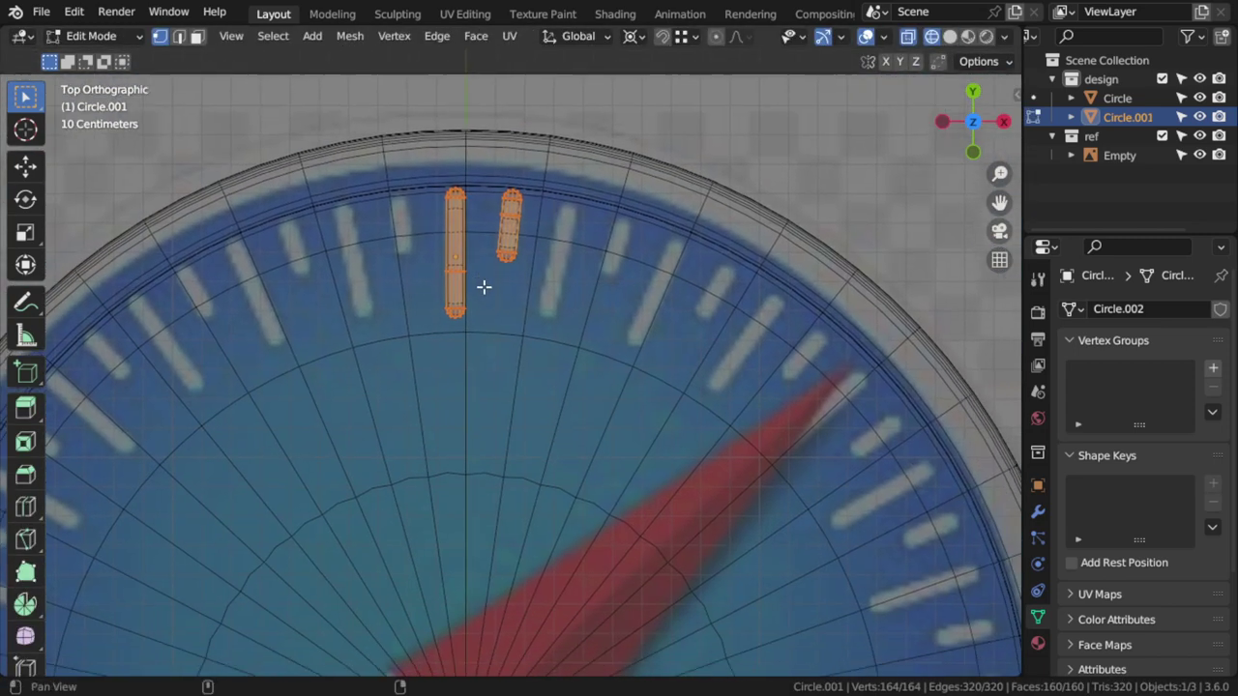
scroll(580, 290, up, 3)
shift+middle_drag(563, 273, 609, 400)
scroll(583, 343, up, 1)
scroll(619, 368, up, 3)
shift+middle_drag(627, 296, 609, 361)
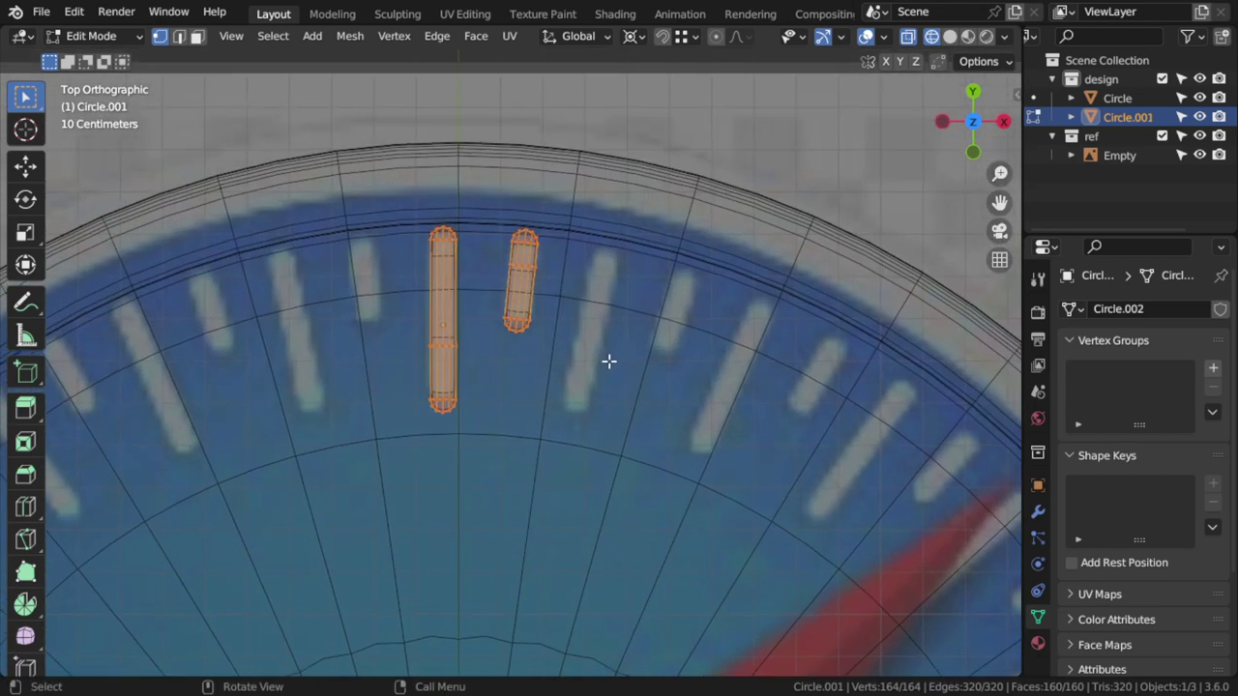
key(shift+d)
key(r)
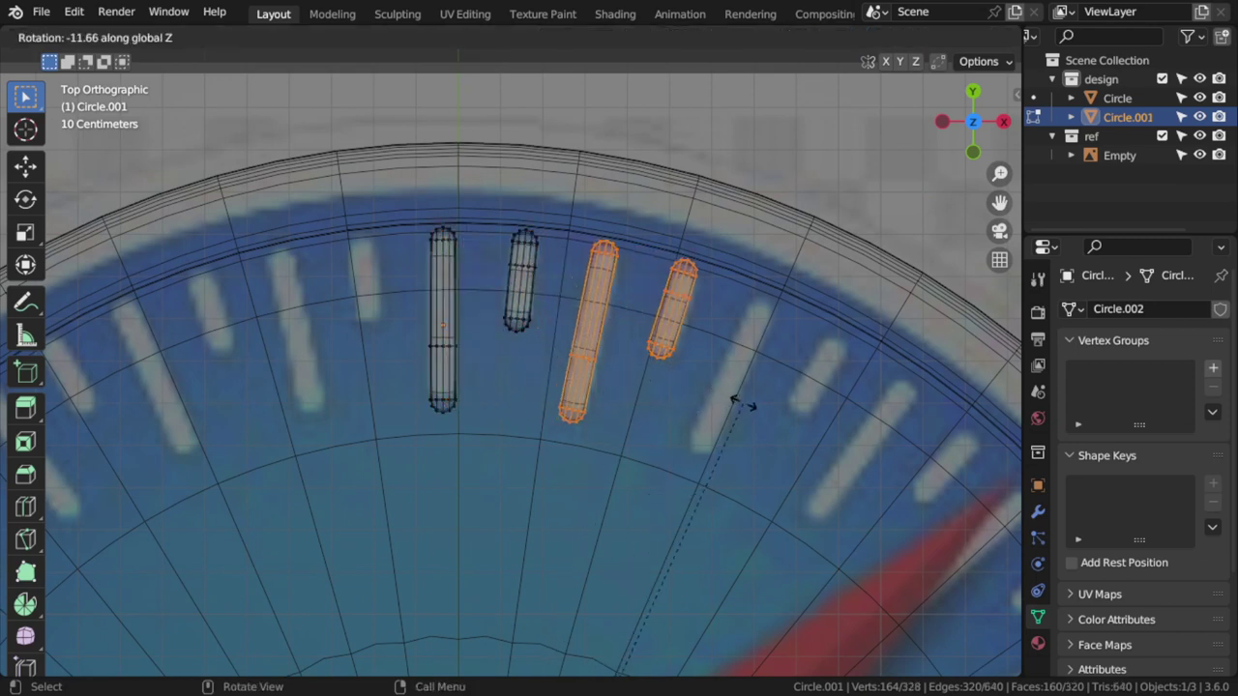
text(-10)
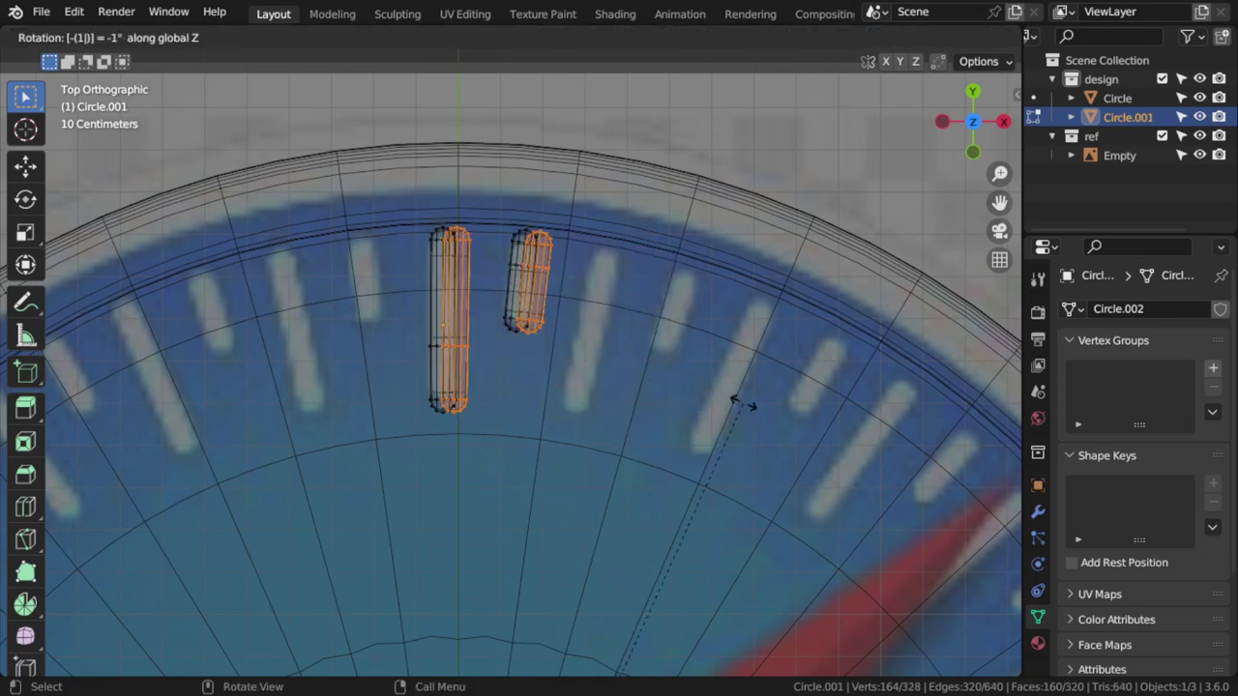
key(BackSpace)
text(2)
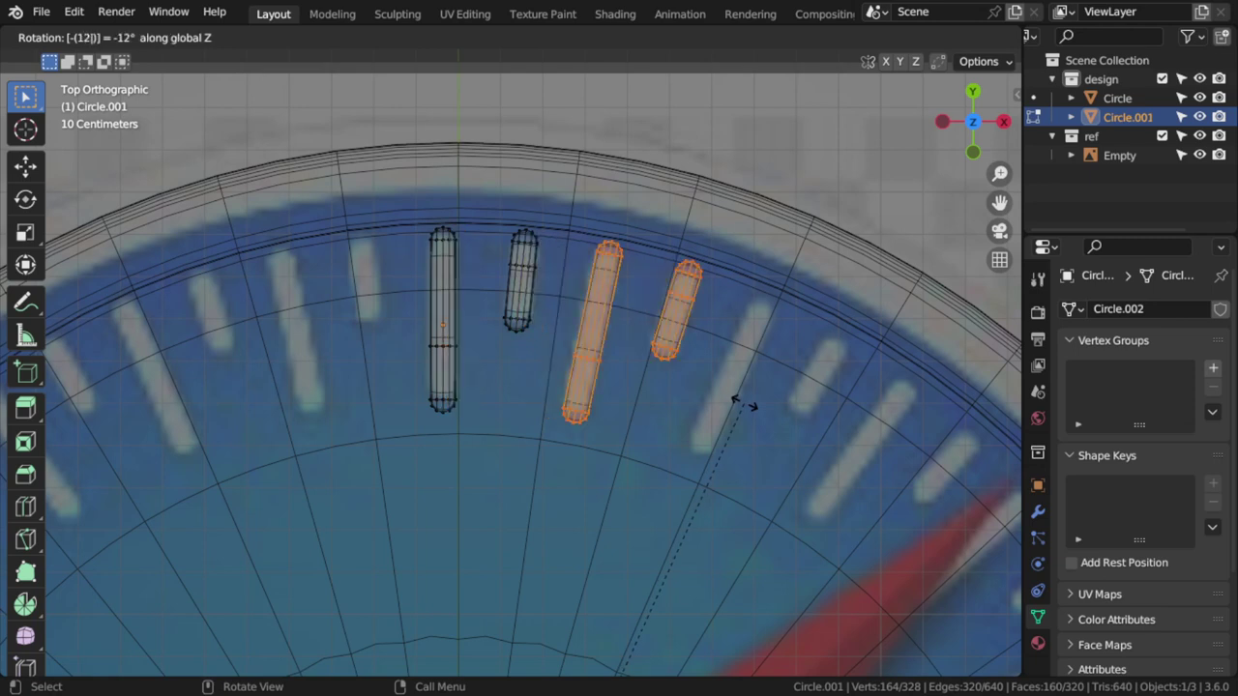
key(Return)
- Repeat the duplicate-and-rotate operation until ticks fill the whole dial, and undo the surplus pair overlapping the original
key(shift+r)
key(shift+r)
key(shift+r)
key(shift+r)
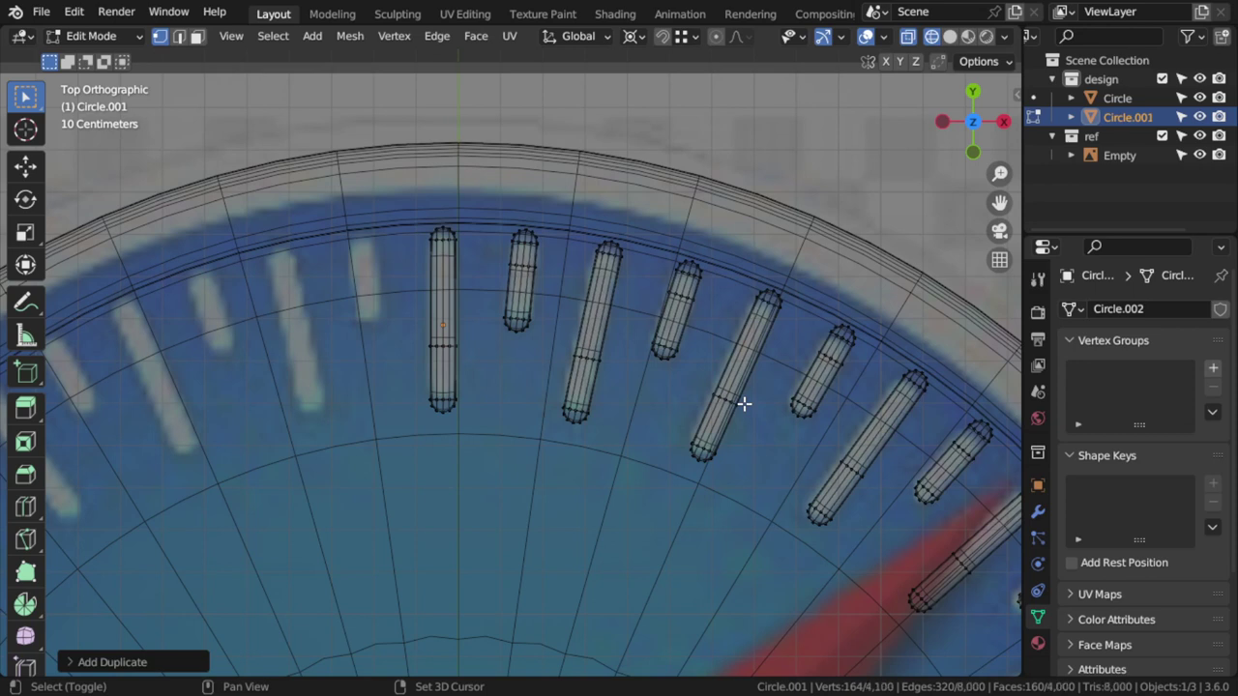
key(shift+r)
key(shift+r)
key(shift+r)
key(shift+r)
key(shift+r)
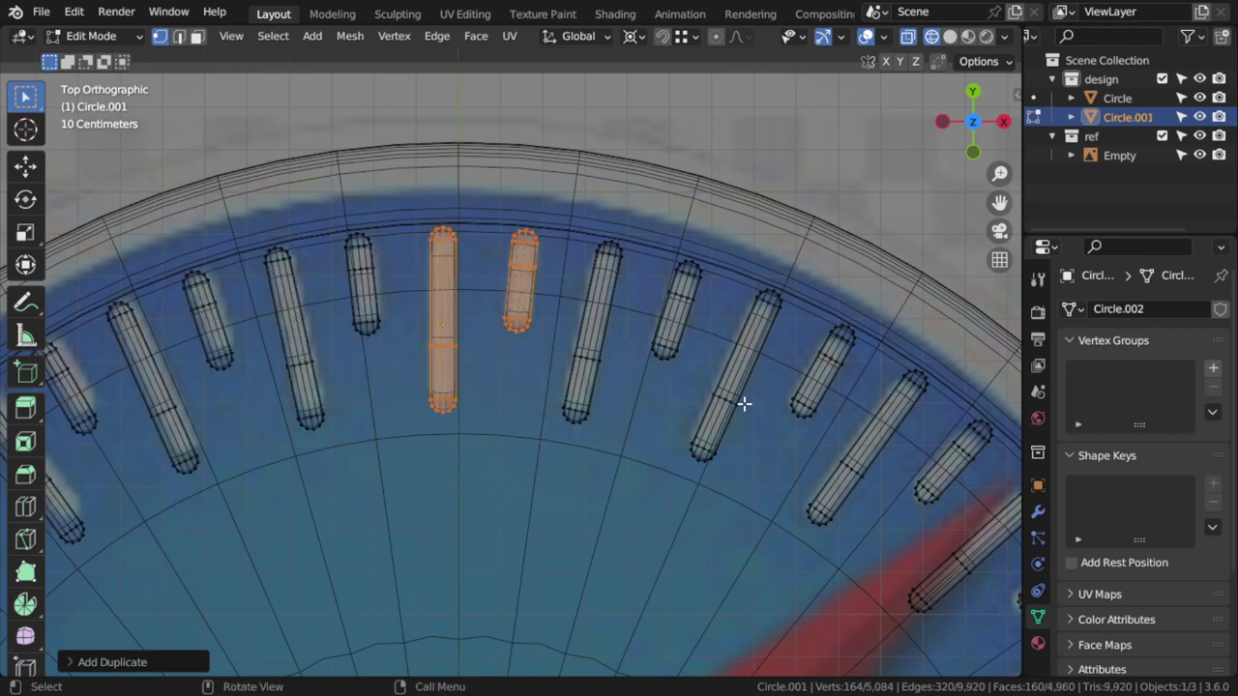
key(ctrl+z)
key(Tab)
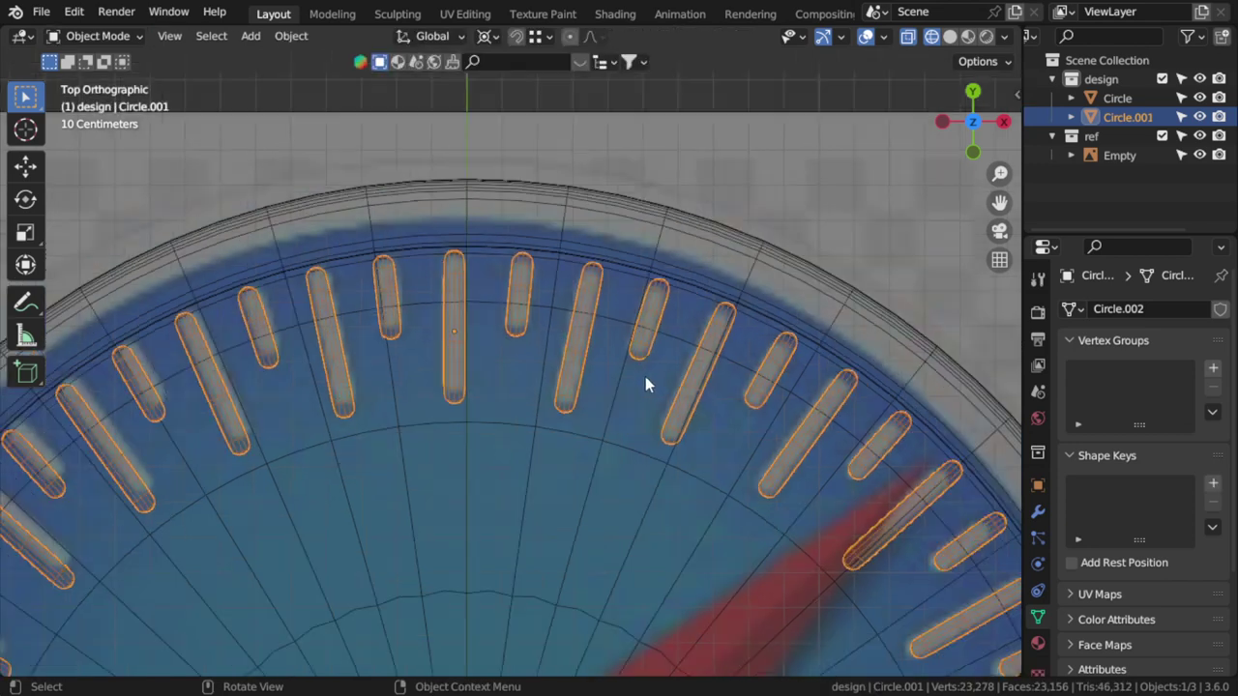
- Try scaling the ring of ticks by 3 along Z, and deselect everything
scroll(811, 463, down, 5)
middle_drag(811, 462, 754, 344)
scroll(622, 339, up, 3)
click(622, 337)
scroll(638, 375, up, 3)
click(641, 392)
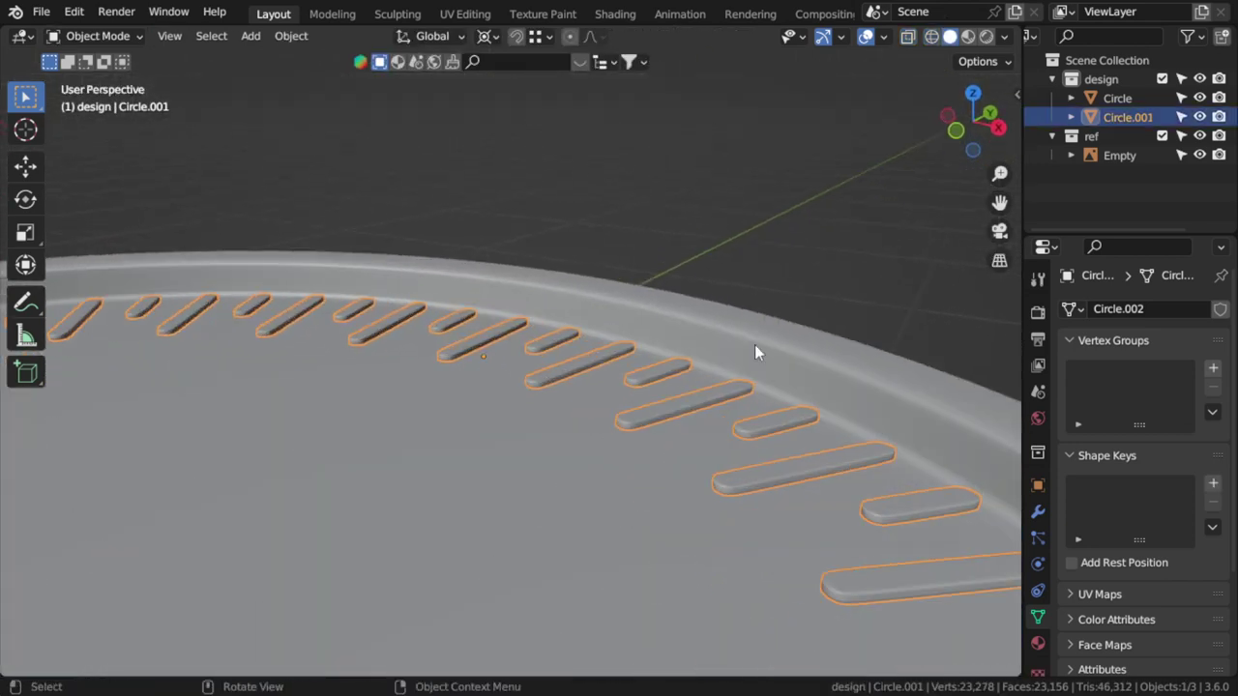
right_click(754, 309)
key(Escape)
key(s)
text(z)
text(3)
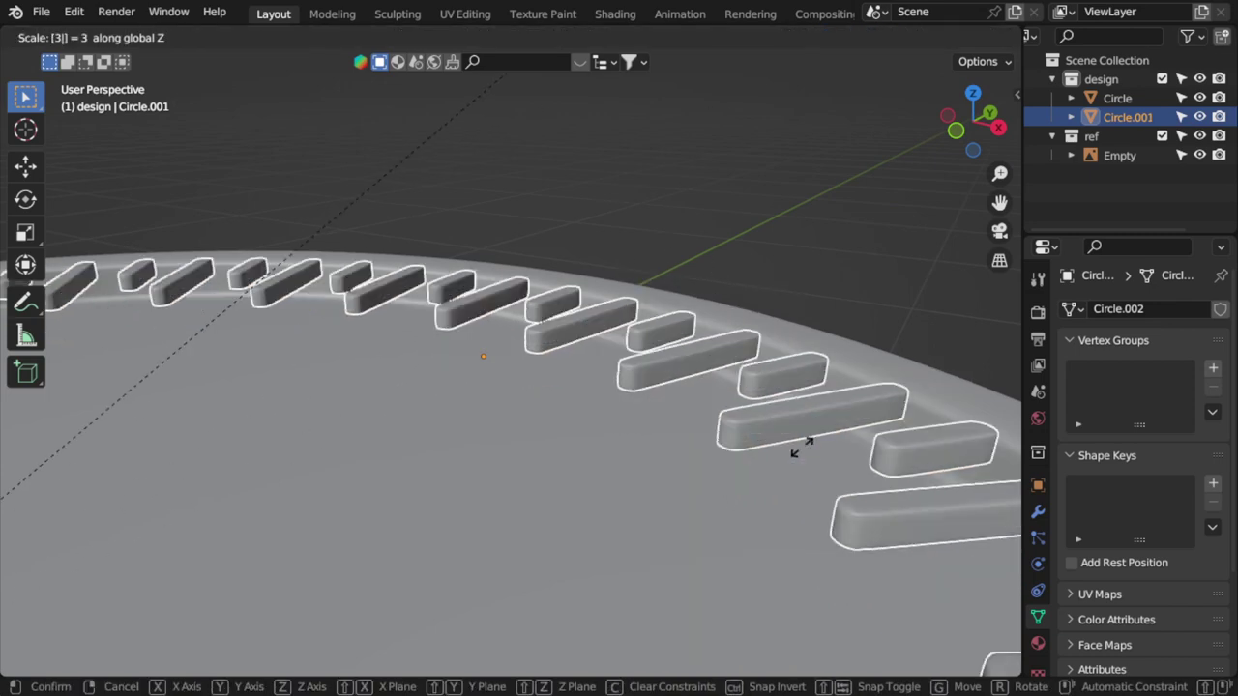
key(Return)
key(alt+a)
- Add a plane at the dial centre and scale its mesh to about 0.24 to match the reference needle's width
key(KP_7)
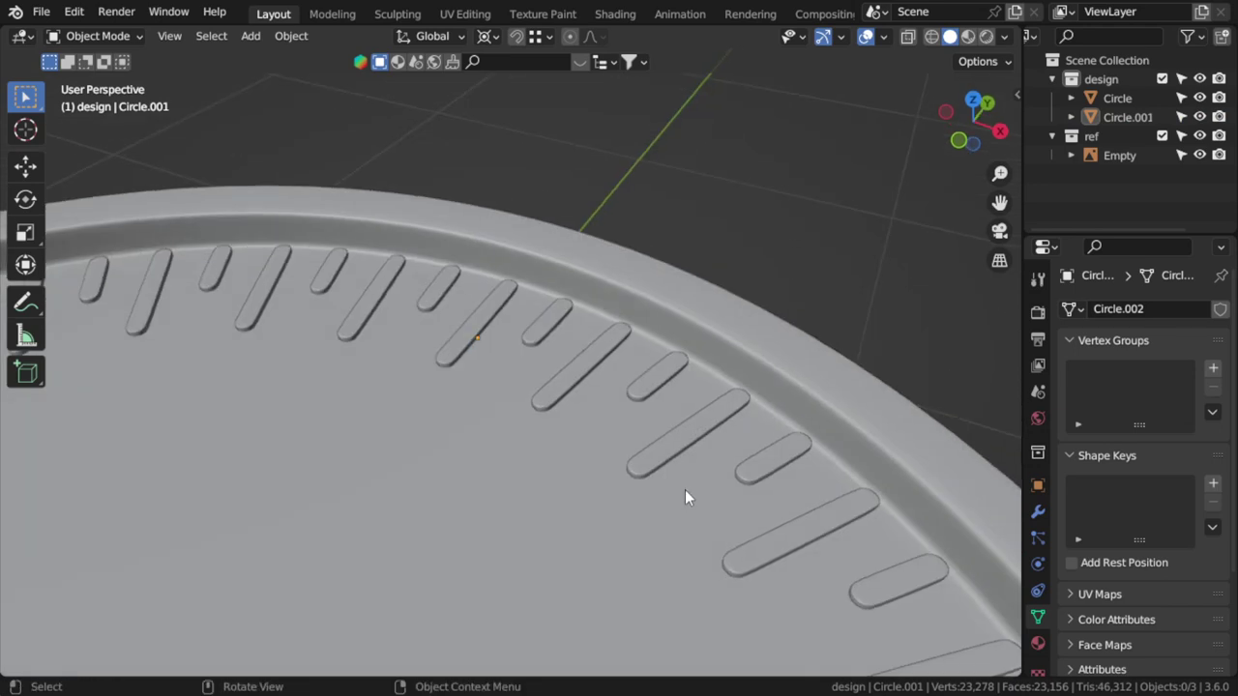
key(z)
click(423, 456)
scroll(451, 477, down, 5)
shift+middle_drag(451, 477, 461, 339)
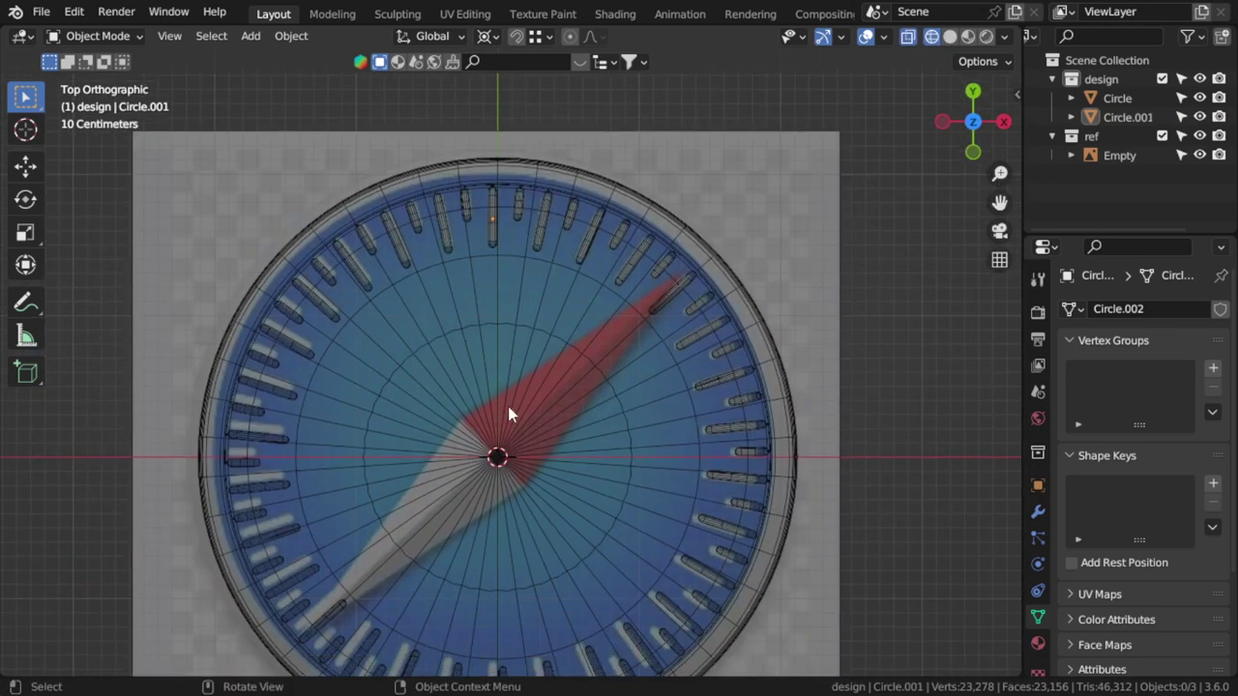
scroll(508, 406, up, 2)
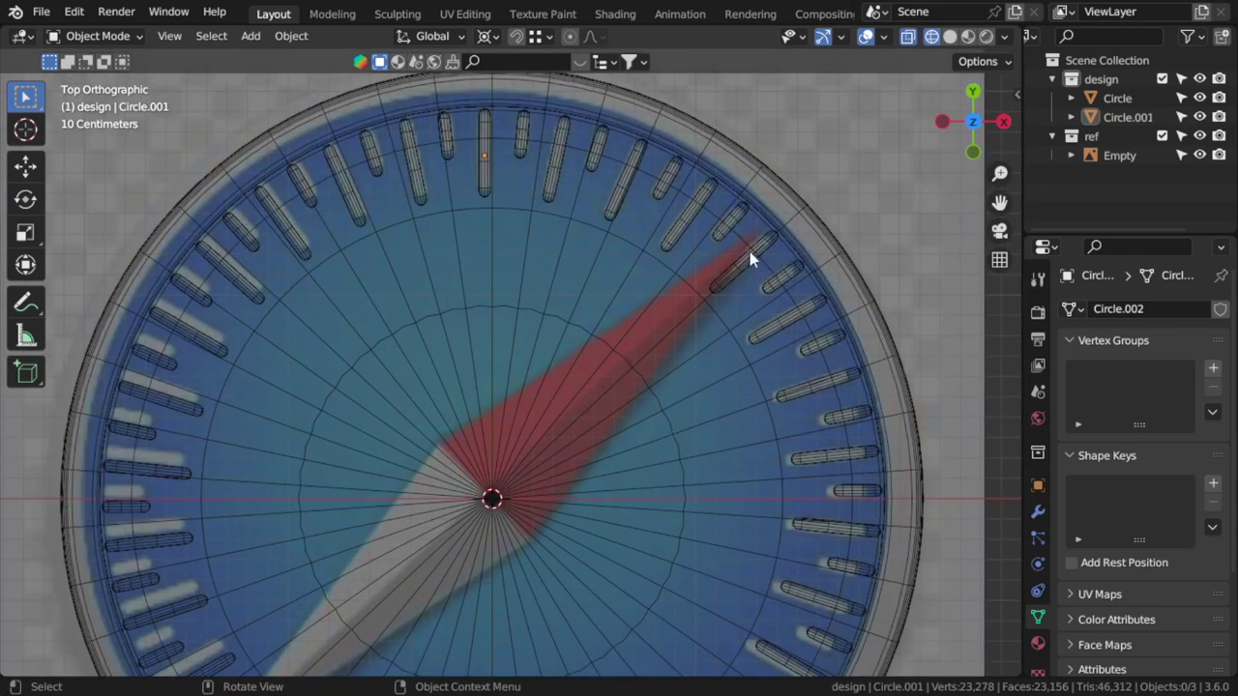
shift+middle_drag(489, 451, 487, 372)
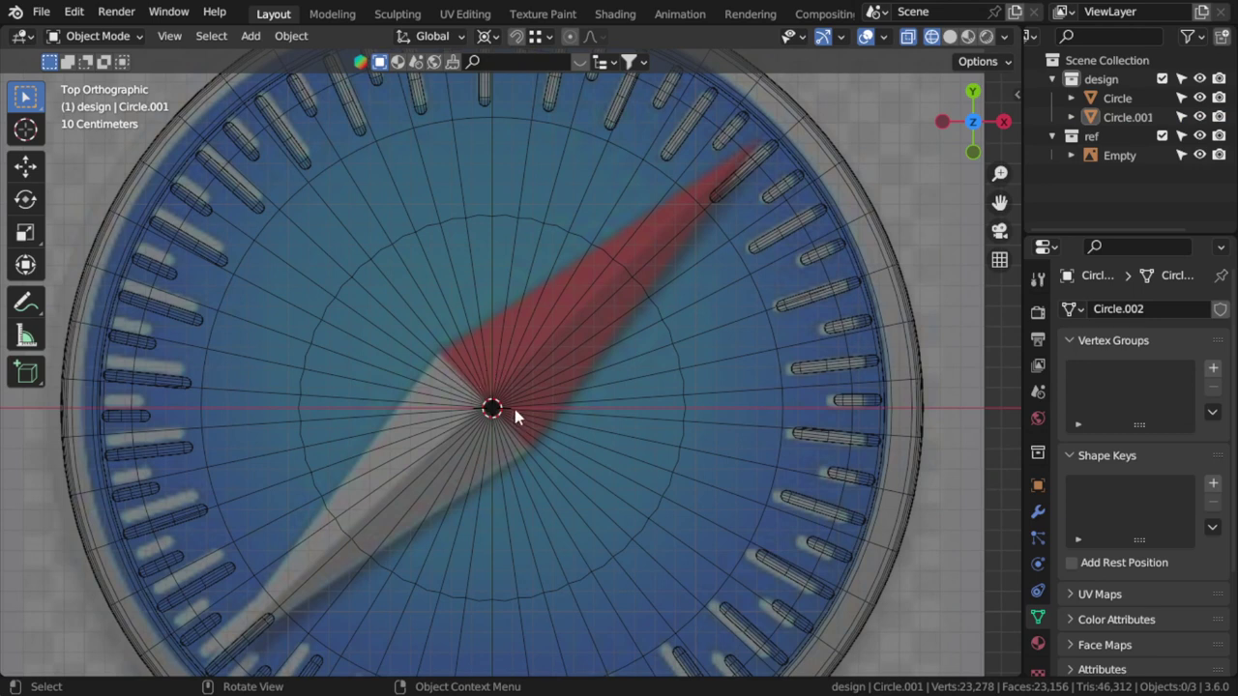
key(shift+a)
mouse_move(472, 309)
click(565, 317)
key(Tab)
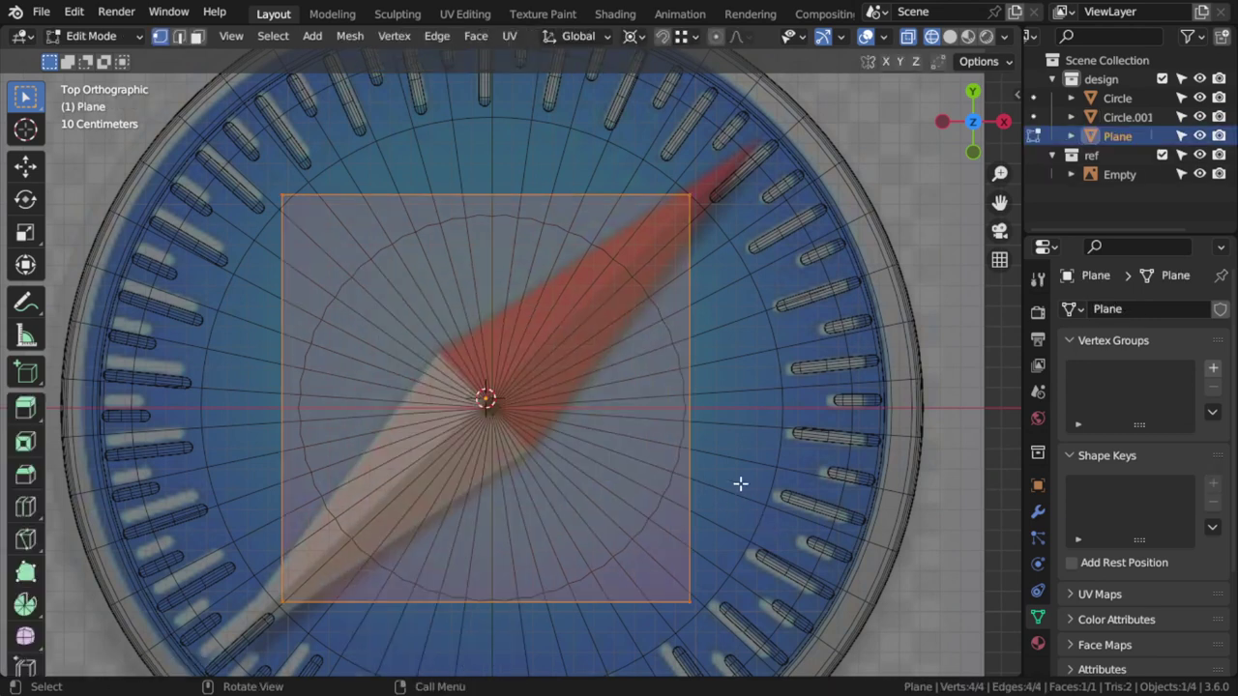
key(s)
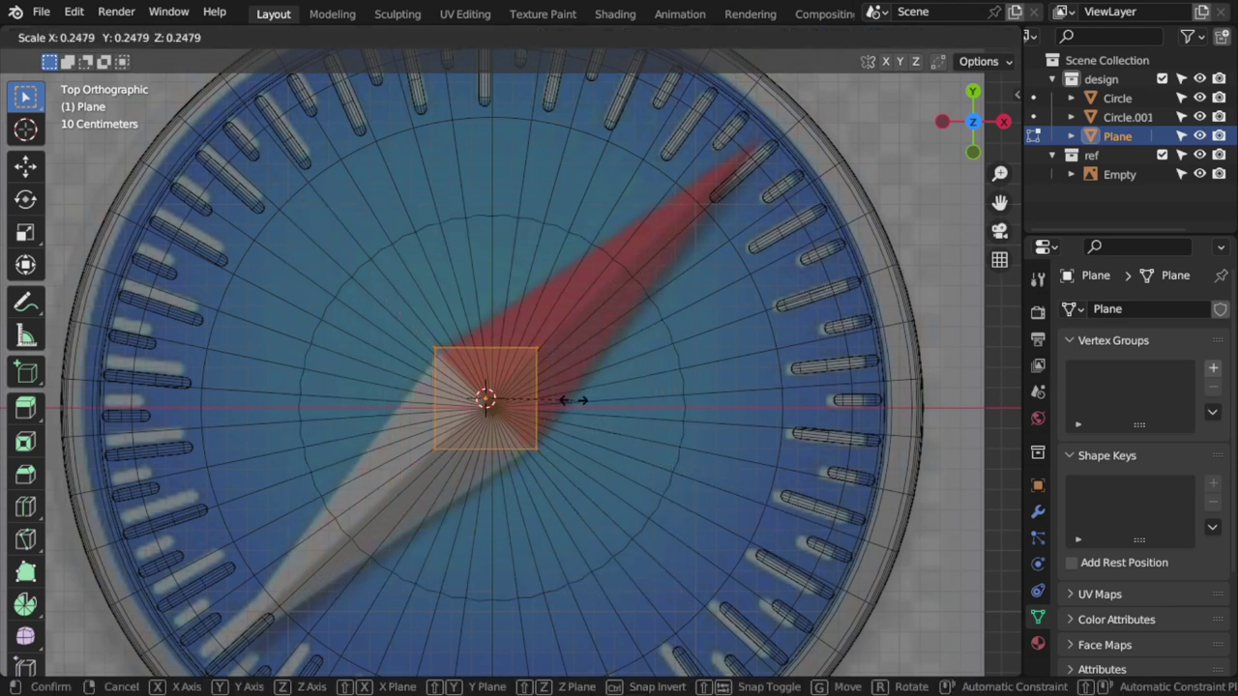
click(566, 399)
- Scale the plane's two opposite corners along the needle's direction outward by about 5.6 to reach the reference needle's tips
click(537, 354)
shift+click(443, 437)
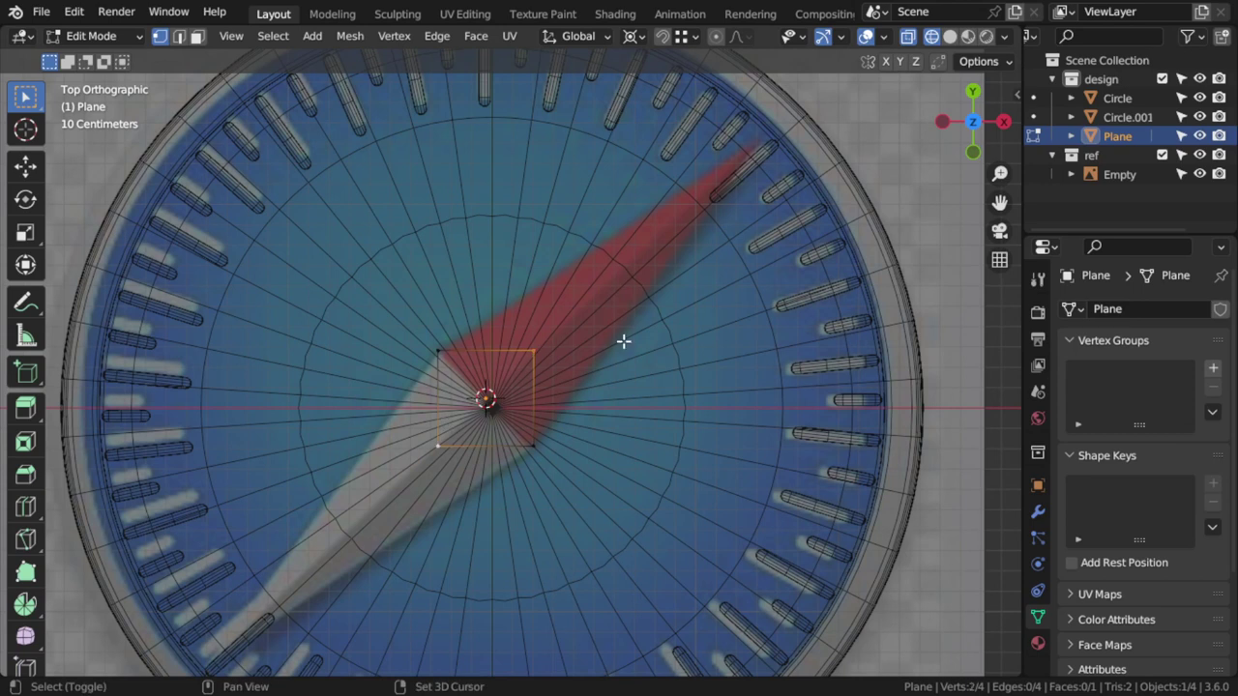
key(s)
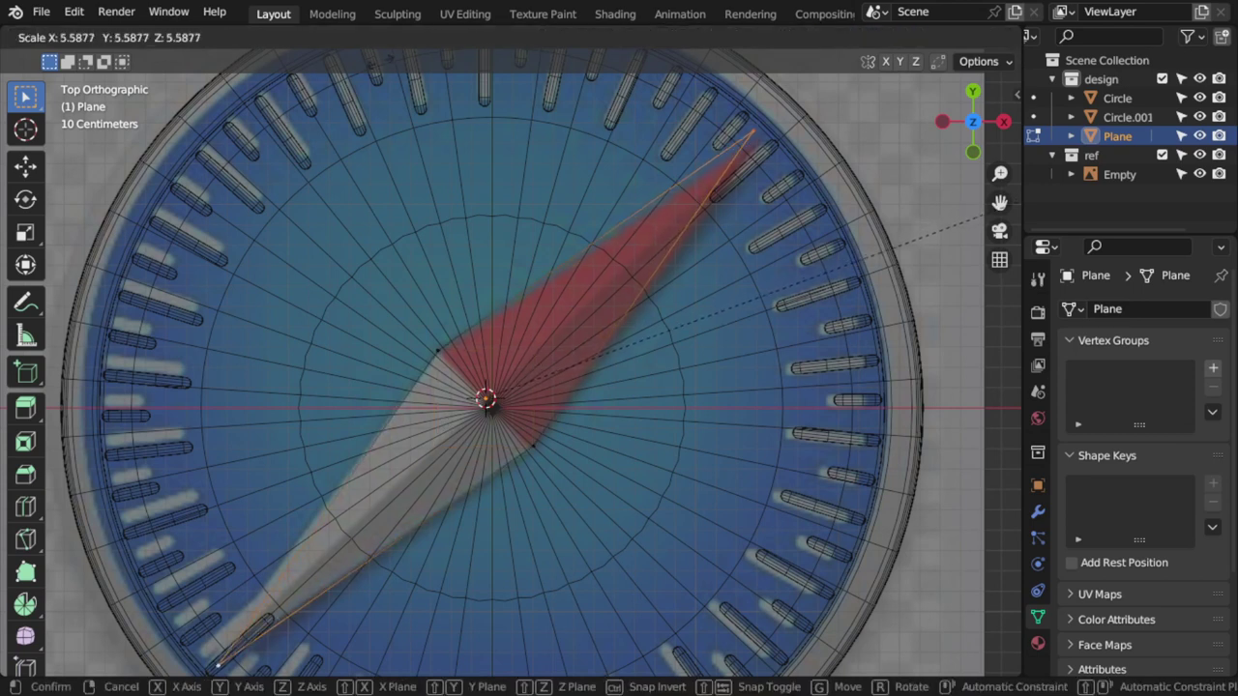
key(Return)
- Add a loop cut at the midpoint of the needle's outer edge between the lower side corner and the lower tip
key(a)
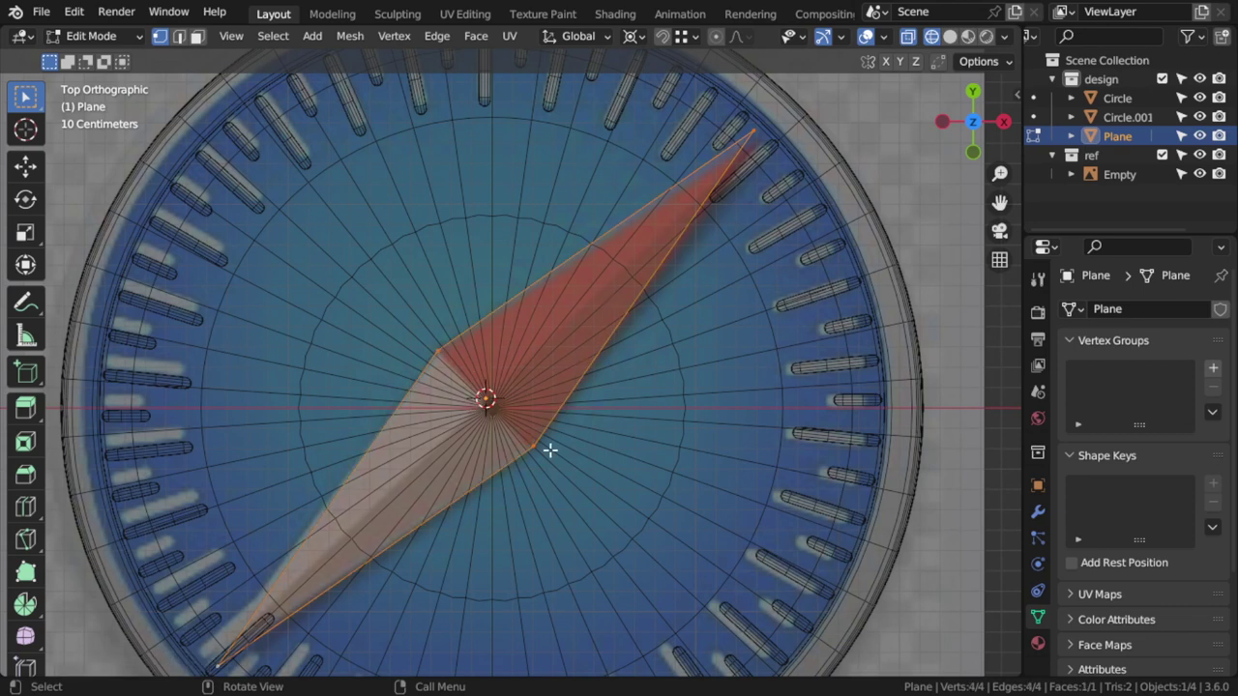
click(550, 449)
shift+click(443, 356)
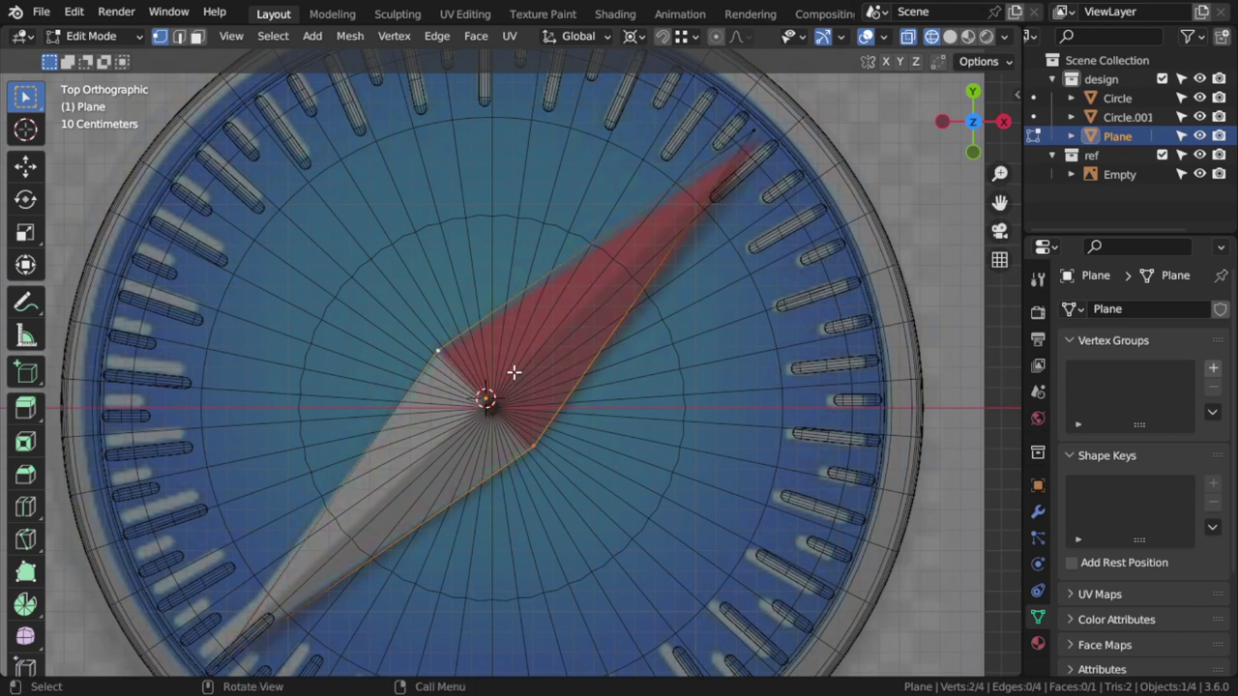
key(Tab)
key(Tab)
key(ctrl+r)
click(538, 449)
right_click(538, 450)
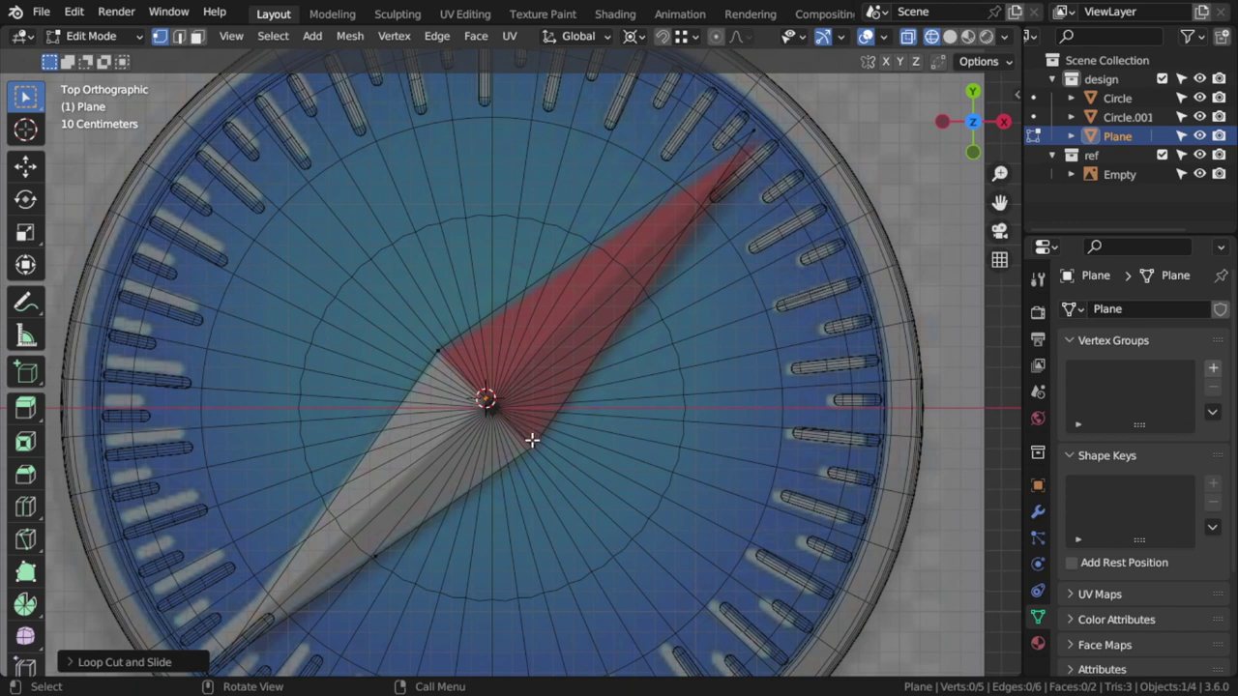
- Connect the needle's two side corners with an edge and subdivide it to create a centre vertex
click(531, 441)
shift+click(448, 358)
key(ctrl)
right_click(533, 386)
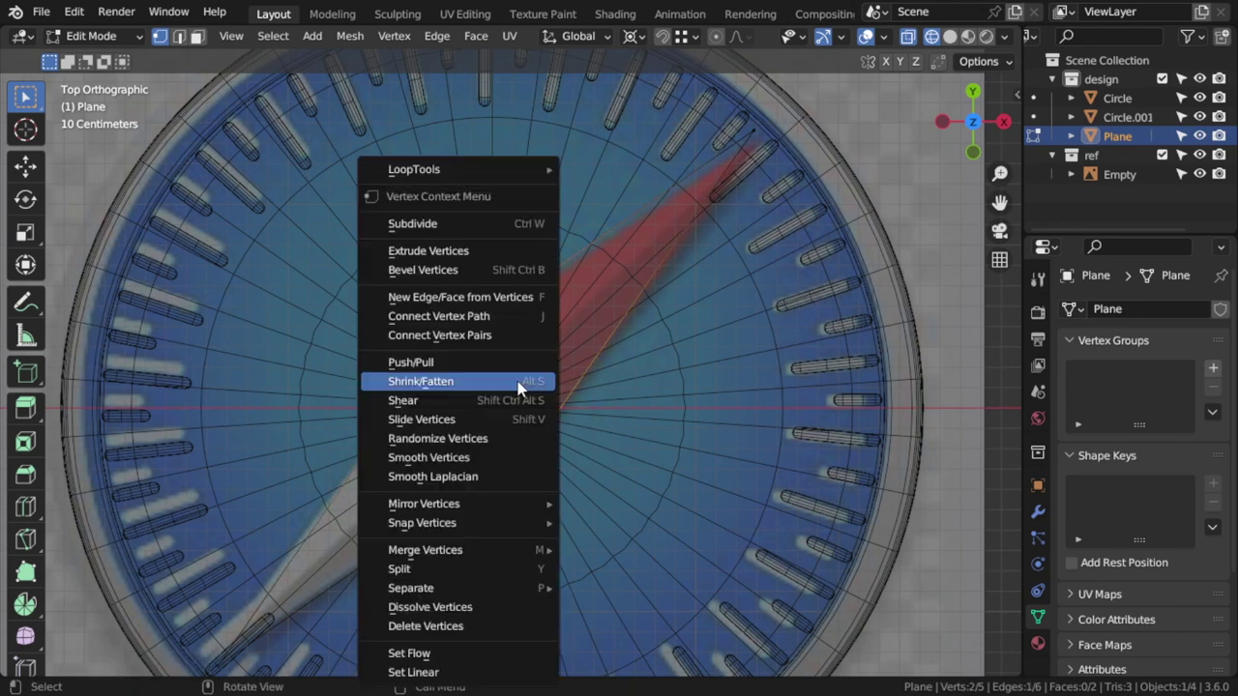
click(534, 227)
- Connect the needle's centre vertex to both tips to form a lengthwise centre edge
click(561, 326)
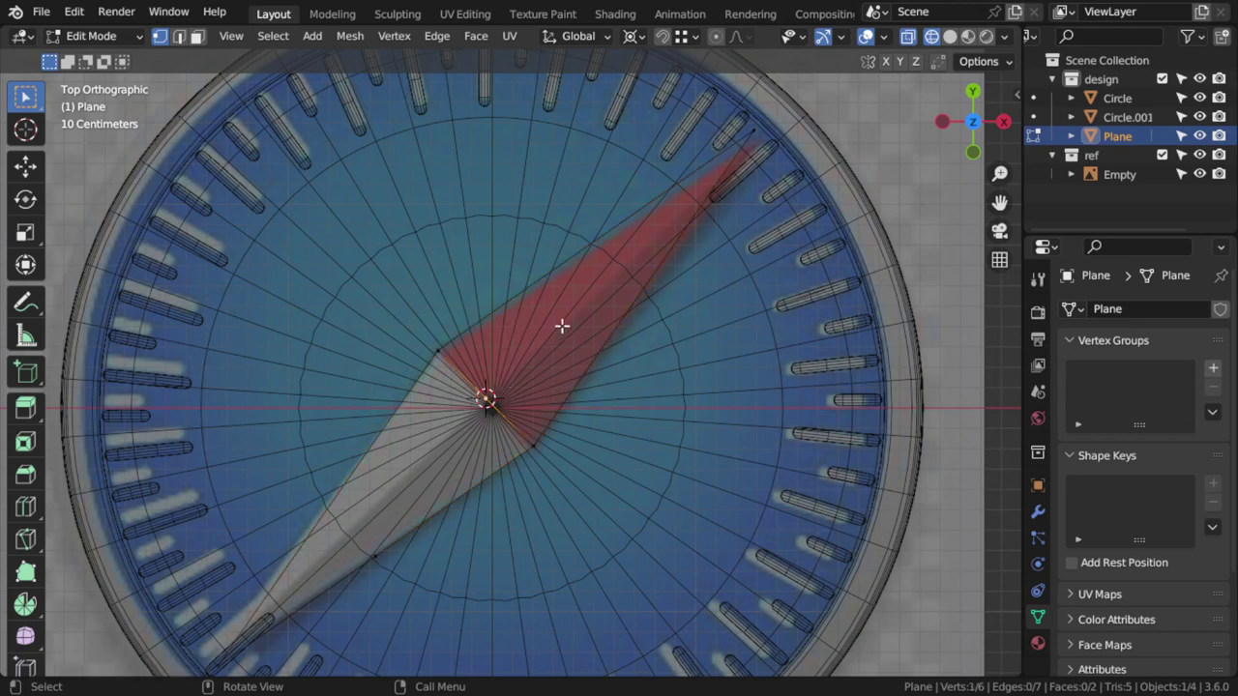
shift+click(763, 128)
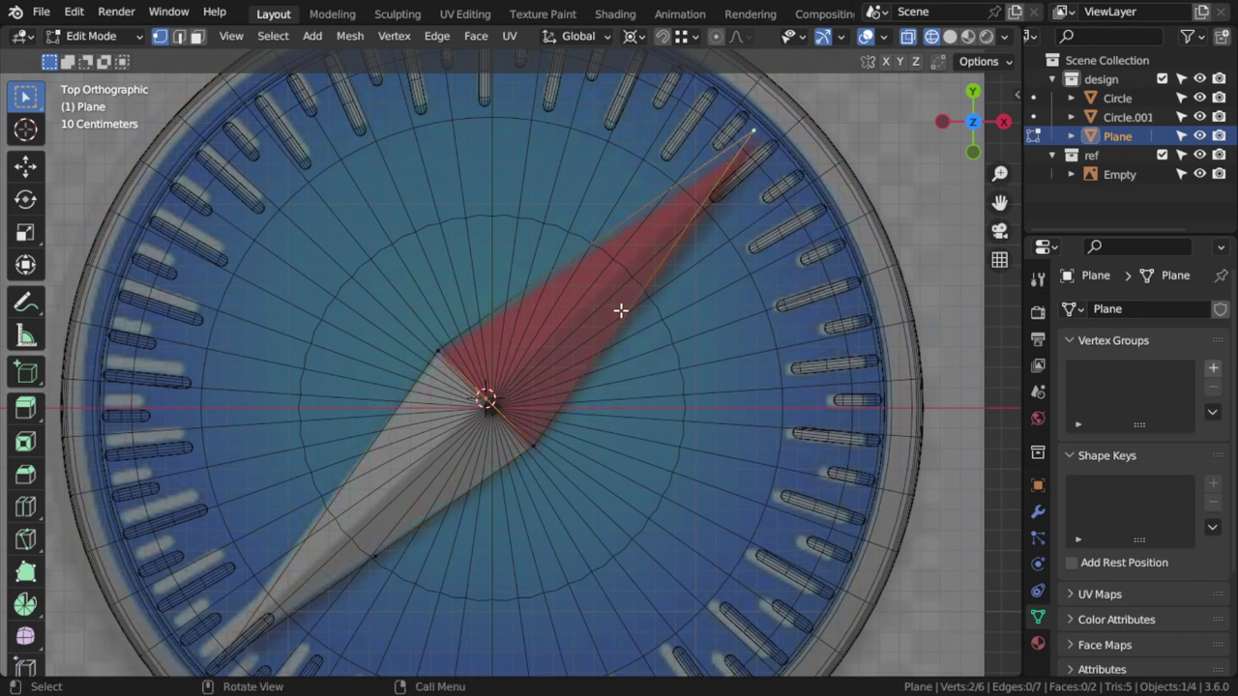
click(491, 387)
shift+middle_drag(271, 564, 332, 458)
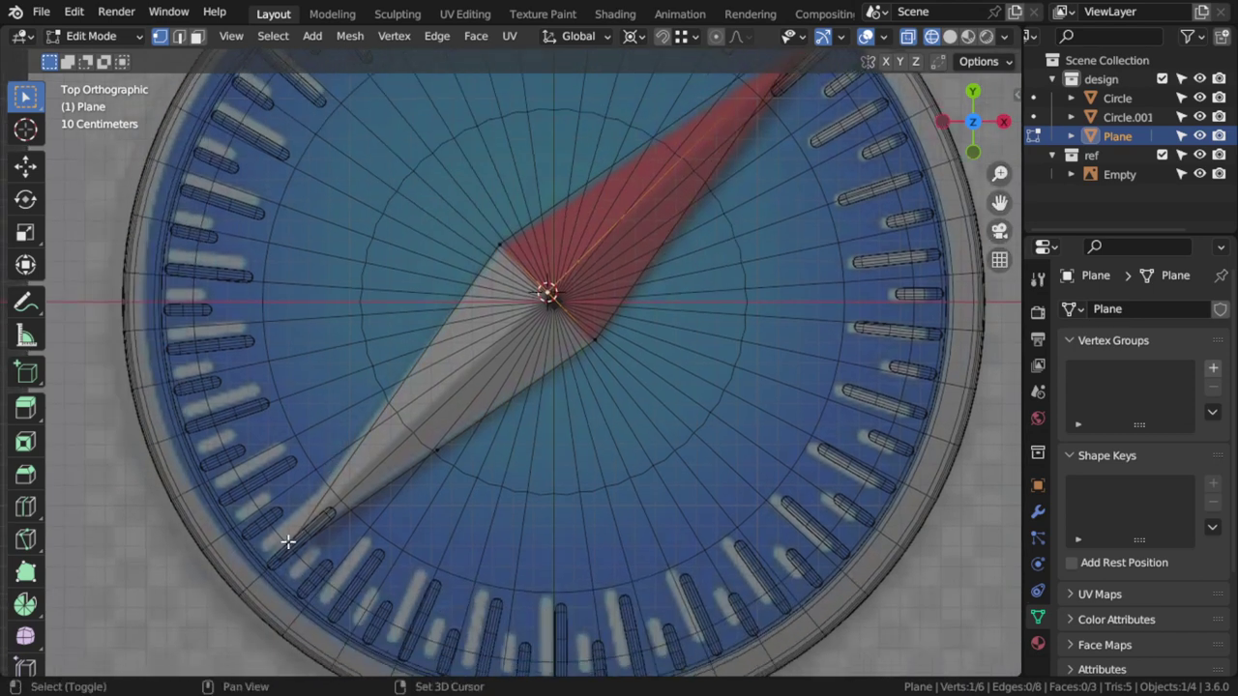
key(shift+z)
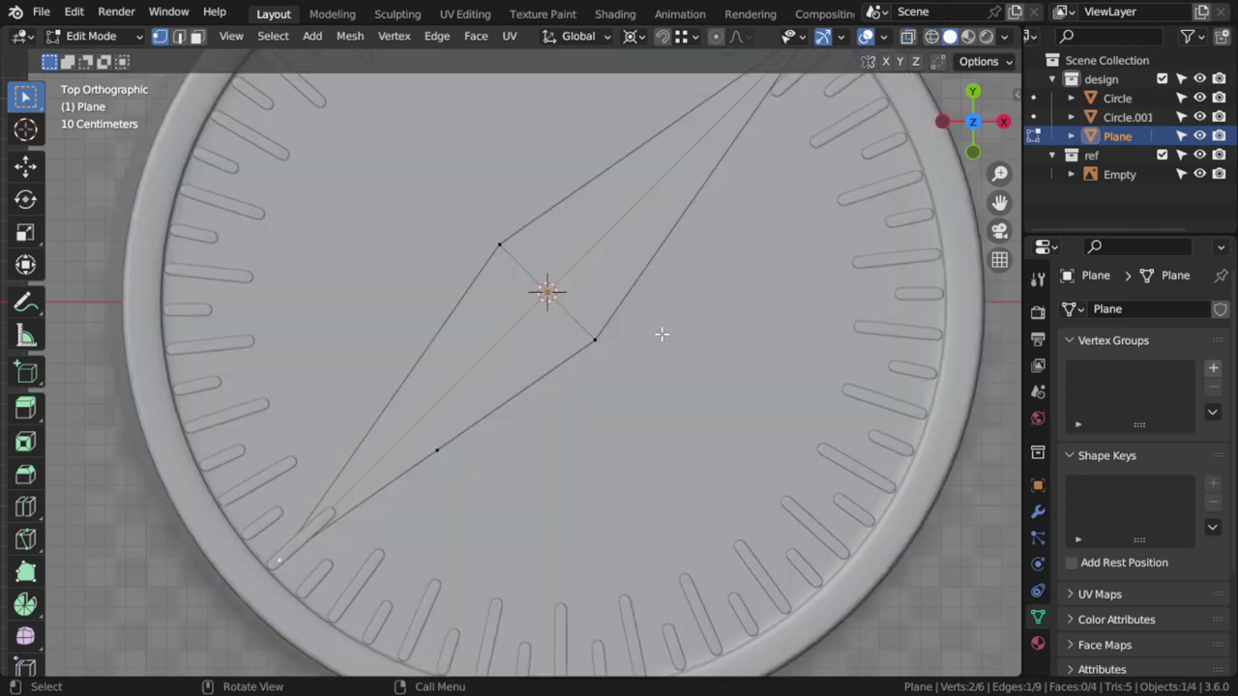
- Examine the needle's faces and edges in isolation, and compare its fit with the reference and the dial ticks
key(Tab)
key(KP_Divide)
key(Tab)
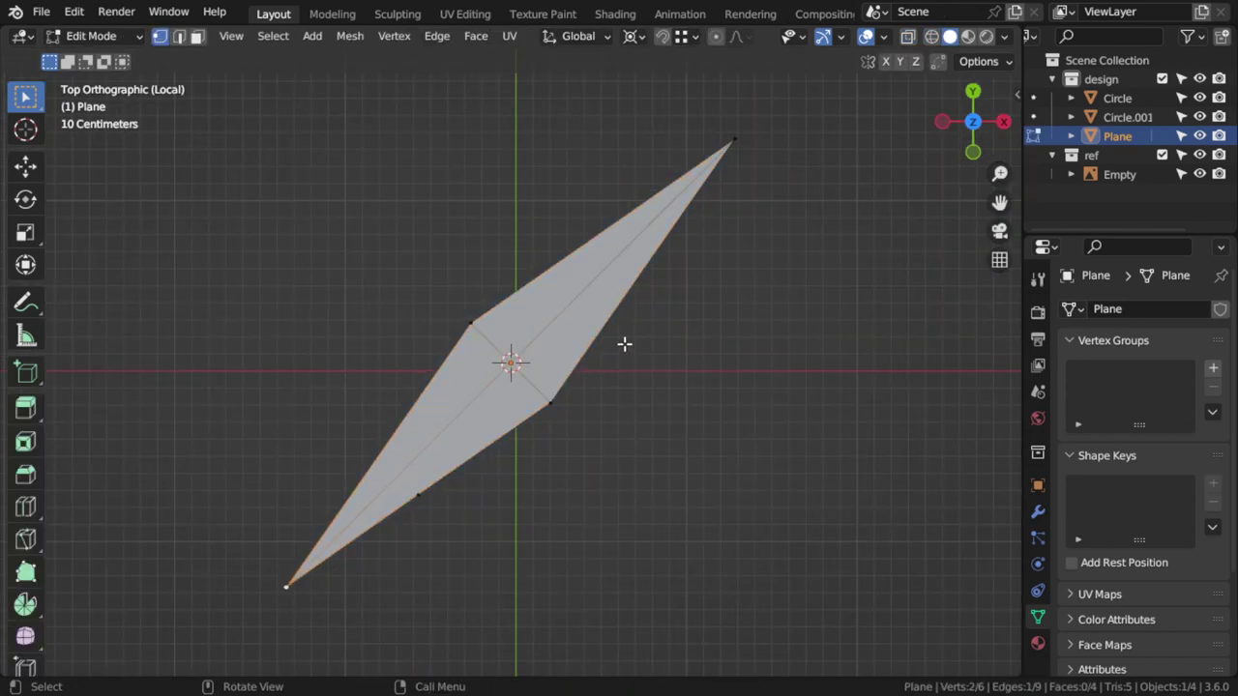
key(KP_Divide)
key(z)
click(332, 316)
key(a)
shift+middle_drag(545, 335, 521, 408)
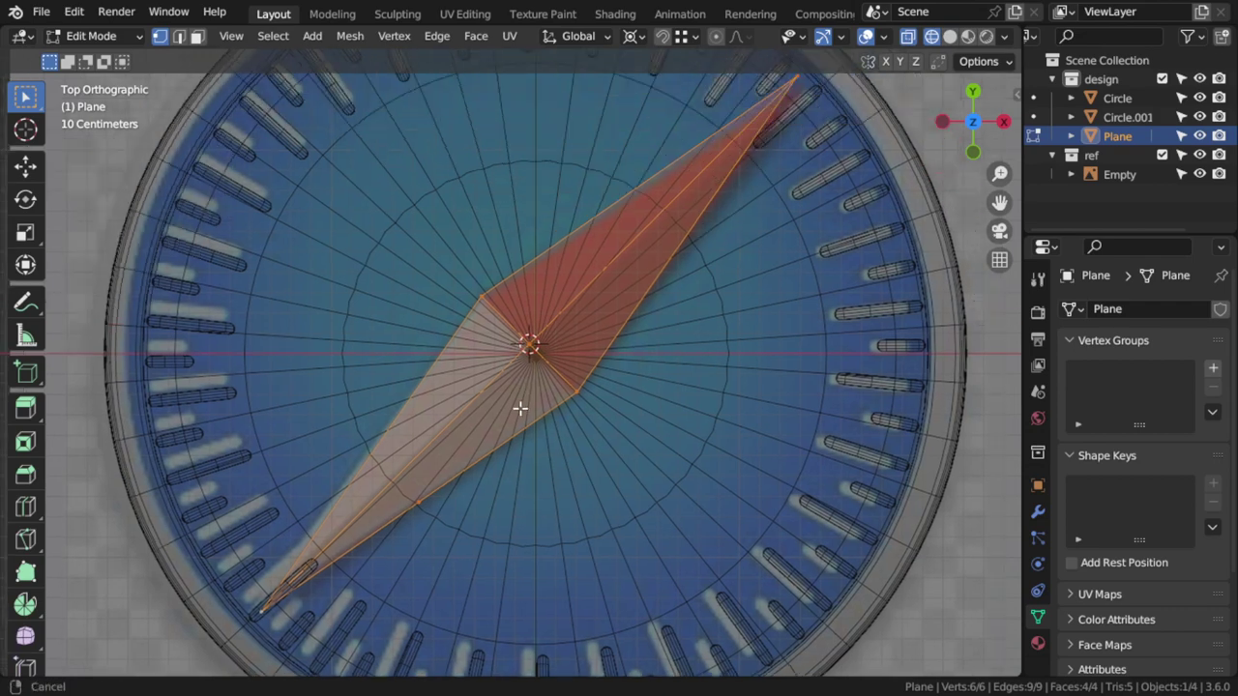
scroll(517, 414, up, 3)
scroll(513, 421, down, 6)
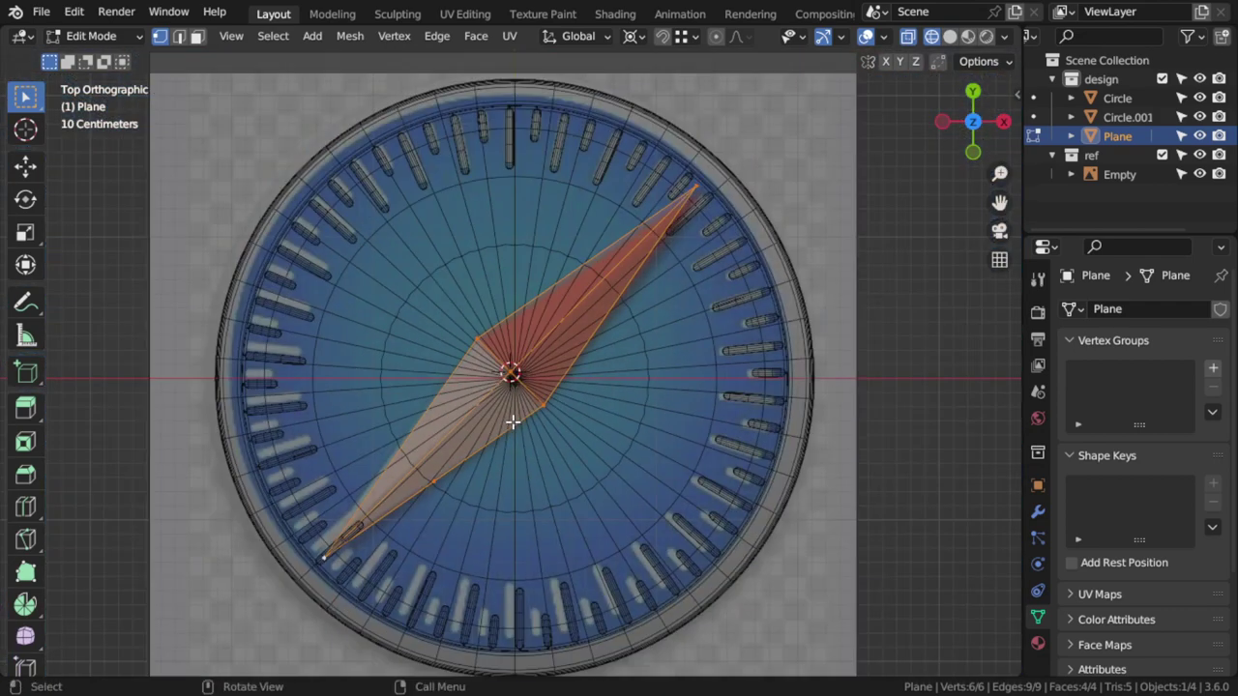
key(Tab)
scroll(512, 421, up, 3)
scroll(513, 421, down, 2)
key(z)
click(664, 417)
mouse_move(664, 418)
middle_down()
mouse_move(564, 345)
mouse_move(609, 390)
middle_up()
- Rotate the whole needle slightly counterclockwise so its tips point between ticks, and shrink it by about 0.93 to clear them
key(Tab)
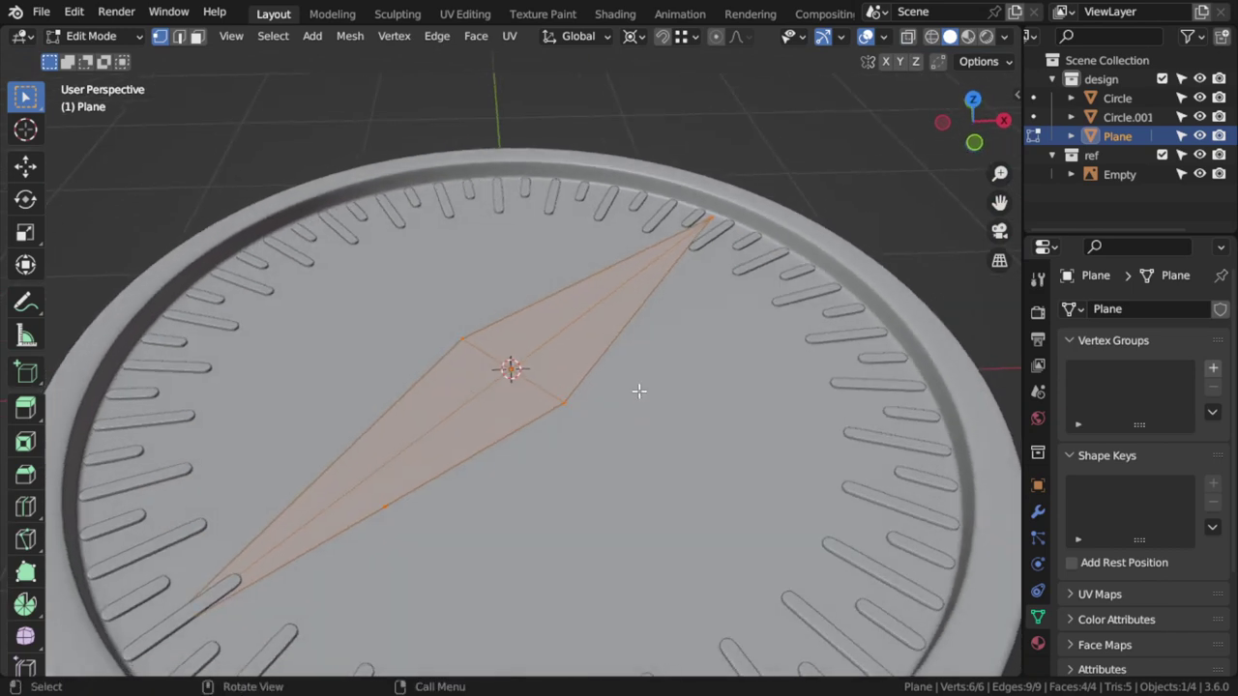
key(KP_7)
key(s)
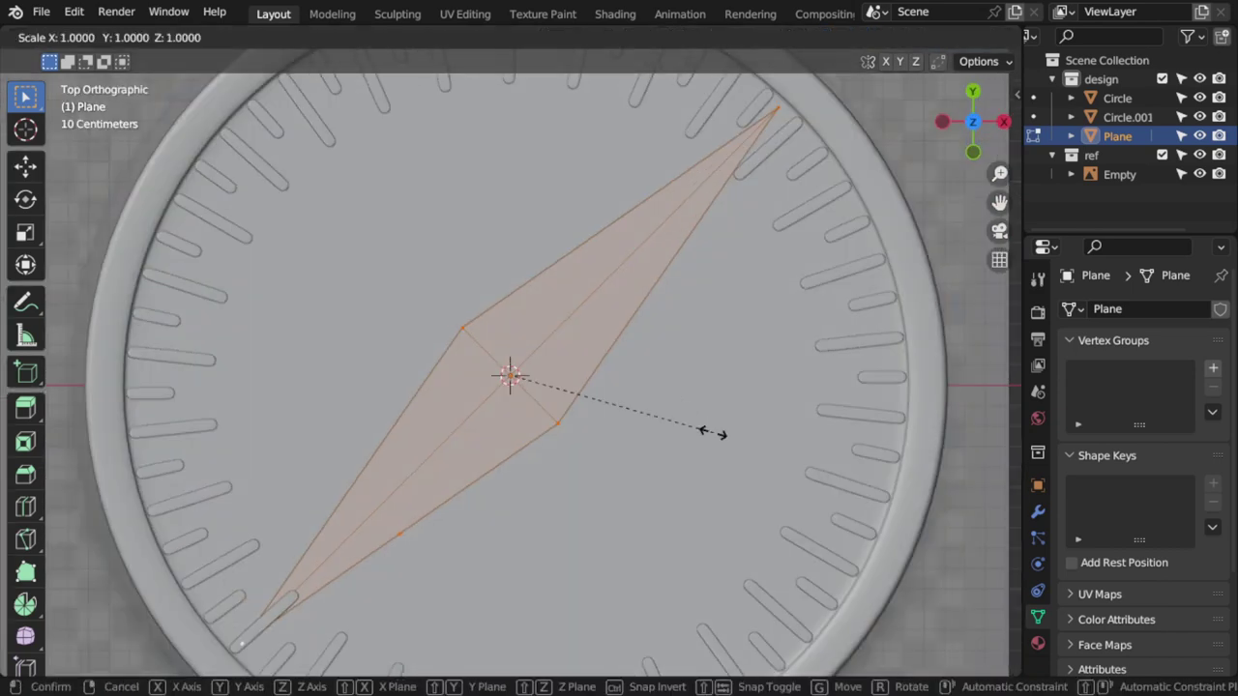
click(709, 431)
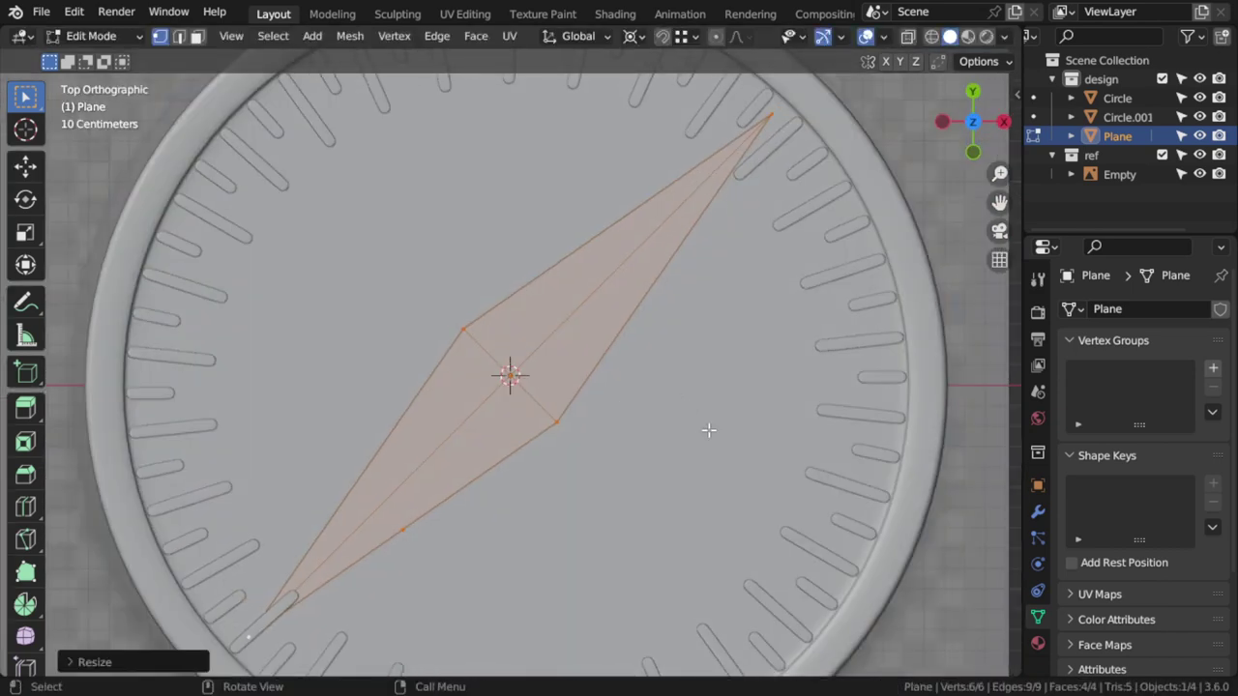
key(r)
click(709, 414)
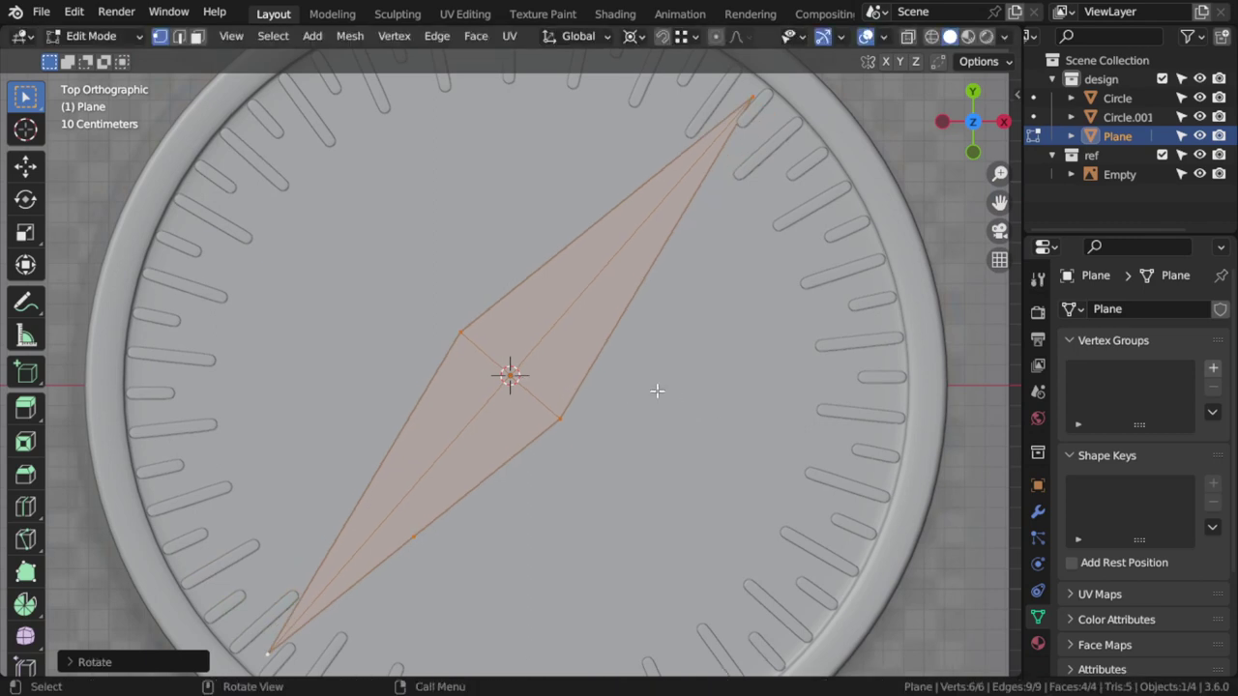
key(s)
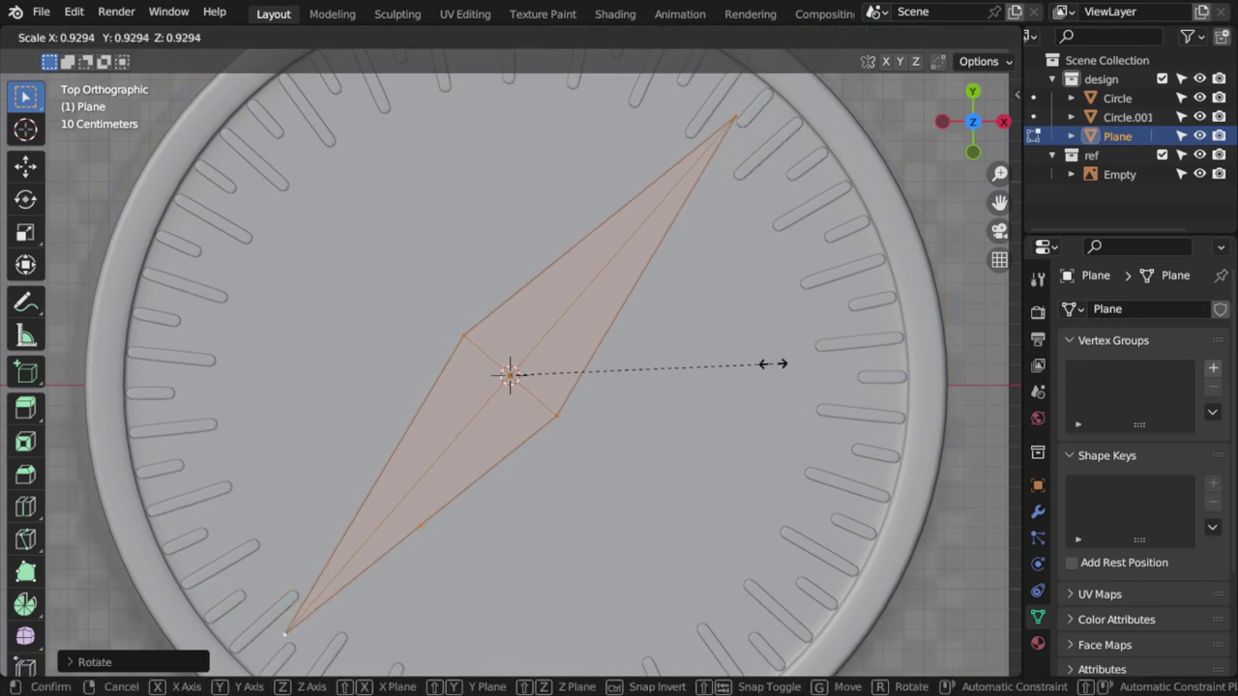
click(770, 364)
- Raise the needle's centre vertex about 0.21 m along the global Z axis
click(511, 378)
middle_drag(510, 373, 566, 338)
key(g)
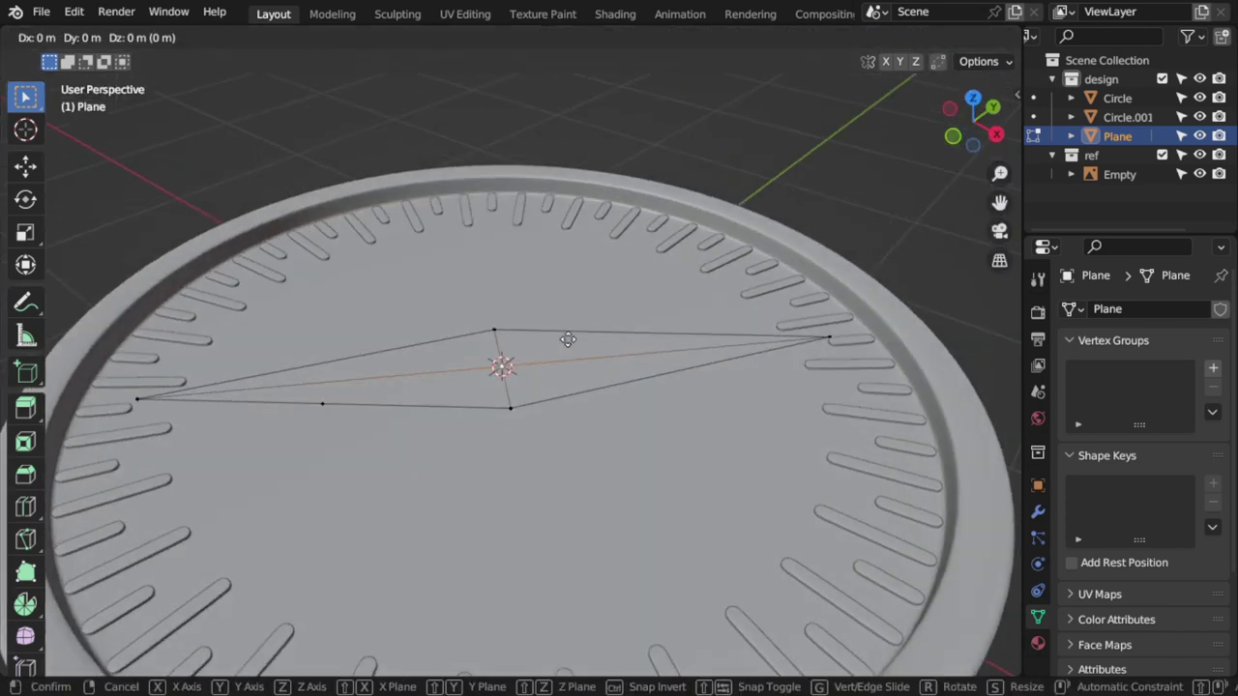
key(z)
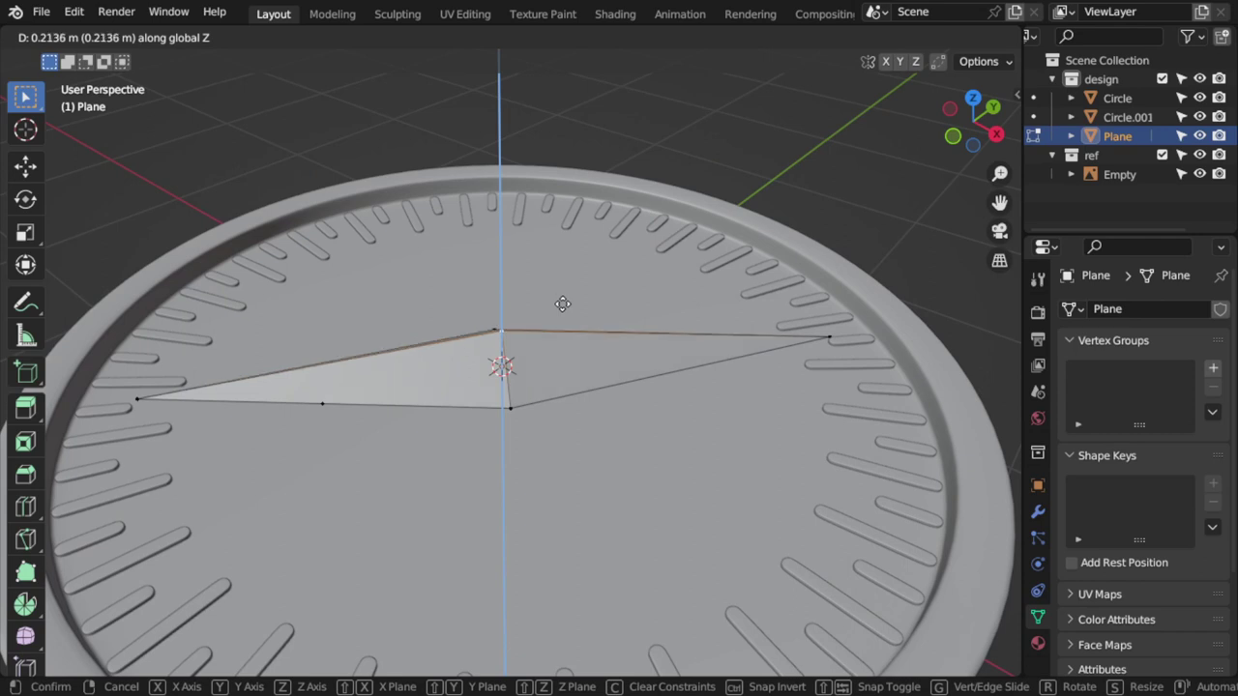
click(563, 304)
- Try a Bevel modifier on the needle, apply its object transform, and remove the modifier
click(1038, 512)
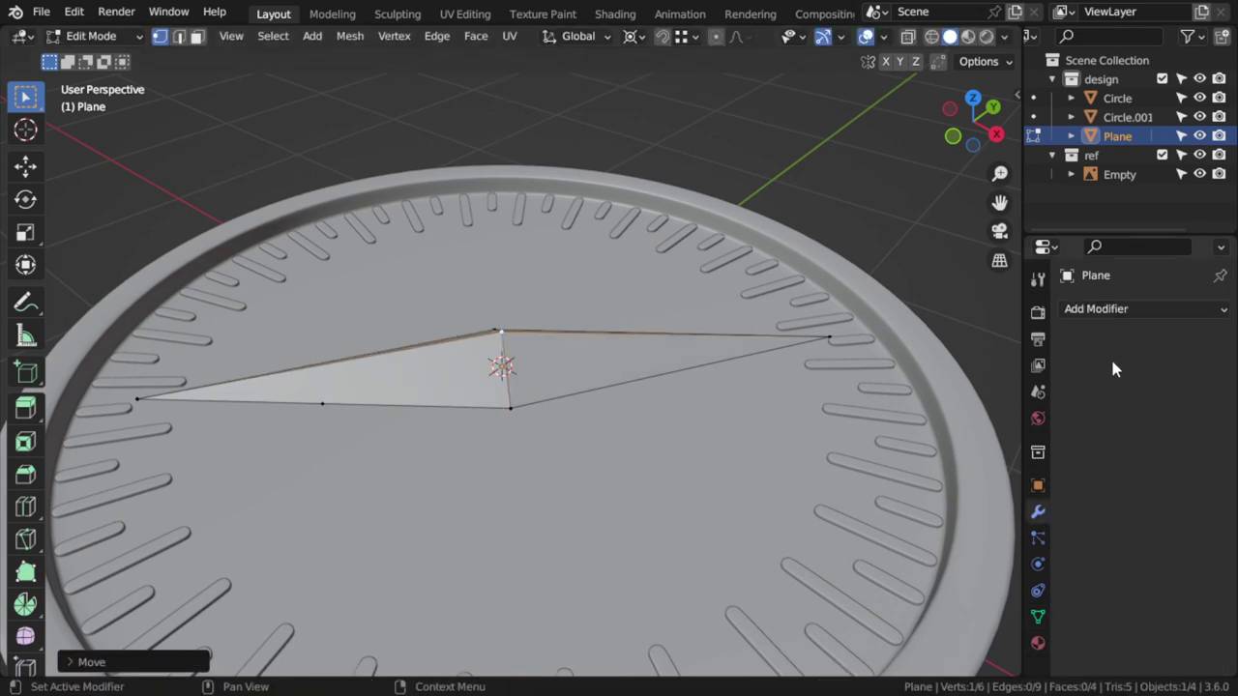
click(1095, 308)
click(754, 382)
key(Tab)
middle_drag(753, 382, 665, 407)
key(ctrl+a)
click(644, 352)
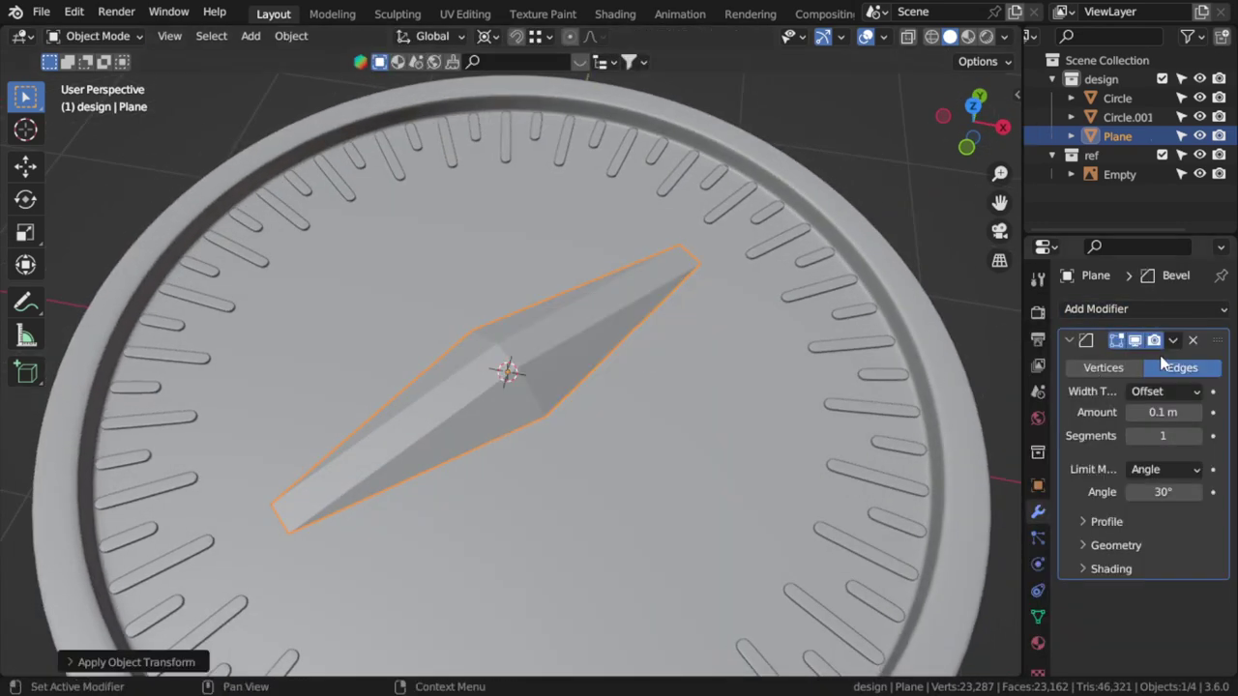
click(1192, 341)
- Isolate the needle for mesh editing and add a loop cut on its upper-right half's centre edge
middle_drag(961, 365, 546, 274)
key(KP_Divide)
key(Tab)
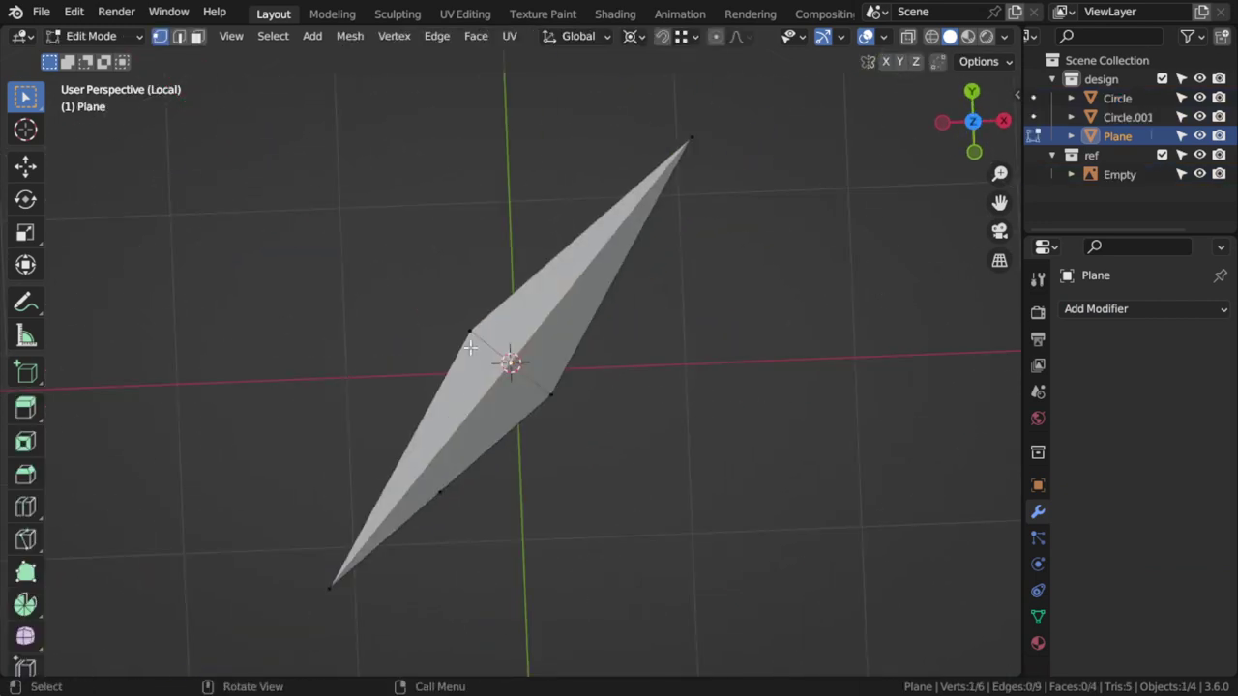
scroll(545, 274, up, 1)
key(ctrl+r)
click(586, 276)
- Add further loop cuts across the needle's lower-left and upper-right halves
middle_drag(586, 276, 500, 287)
key(ctrl+r)
click(461, 374)
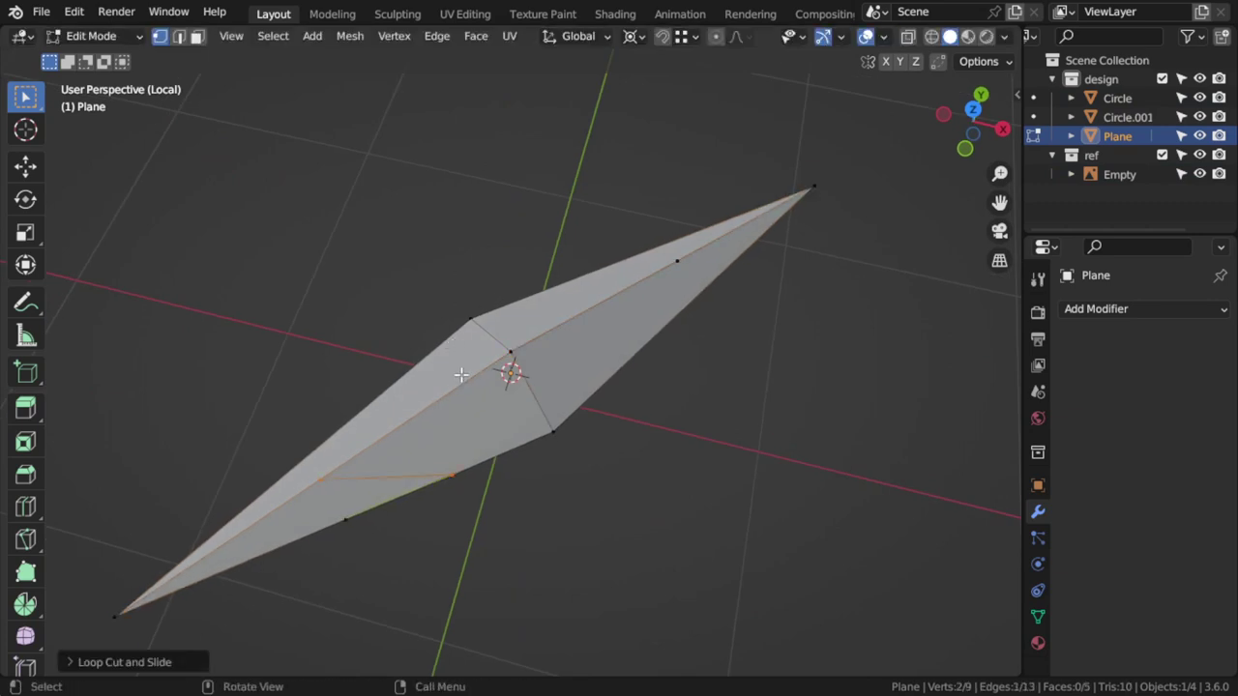
key(ctrl+r)
click(616, 302)
key(ctrl+r)
key(Escape)
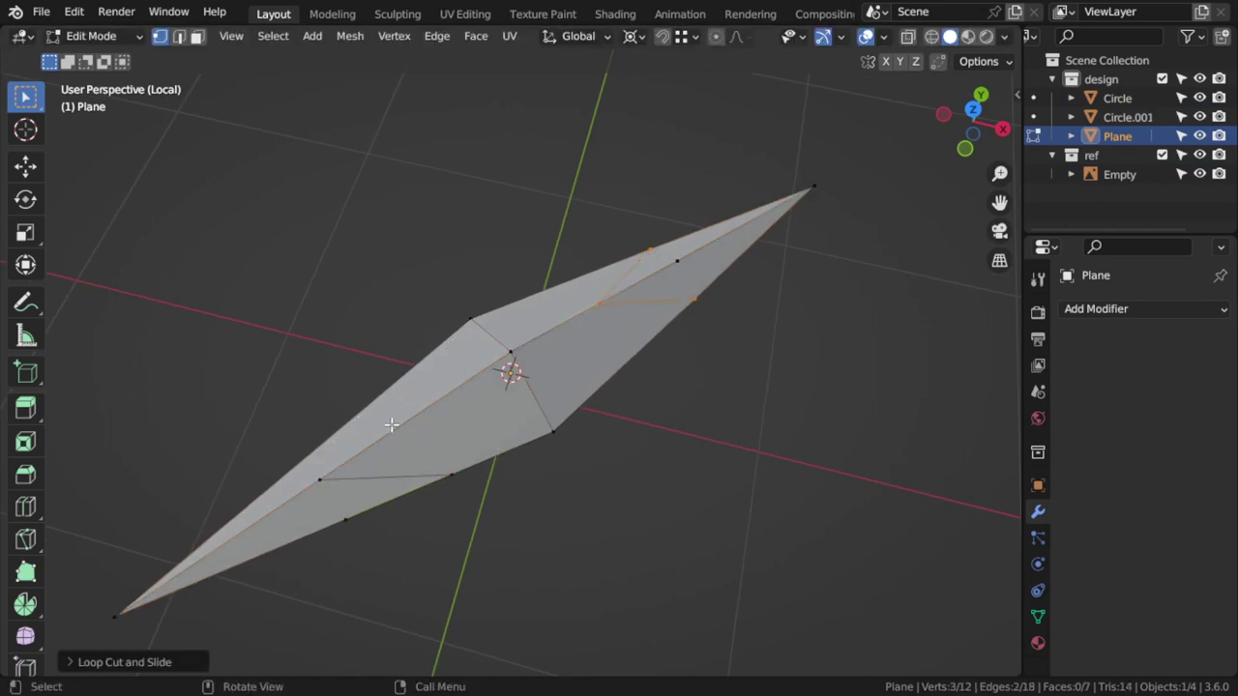
- Dissolve the stray vertices on the outer edge and the partial cut in the needle's lower-left half
click(440, 480)
click(365, 520)
key(x)
click(377, 562)
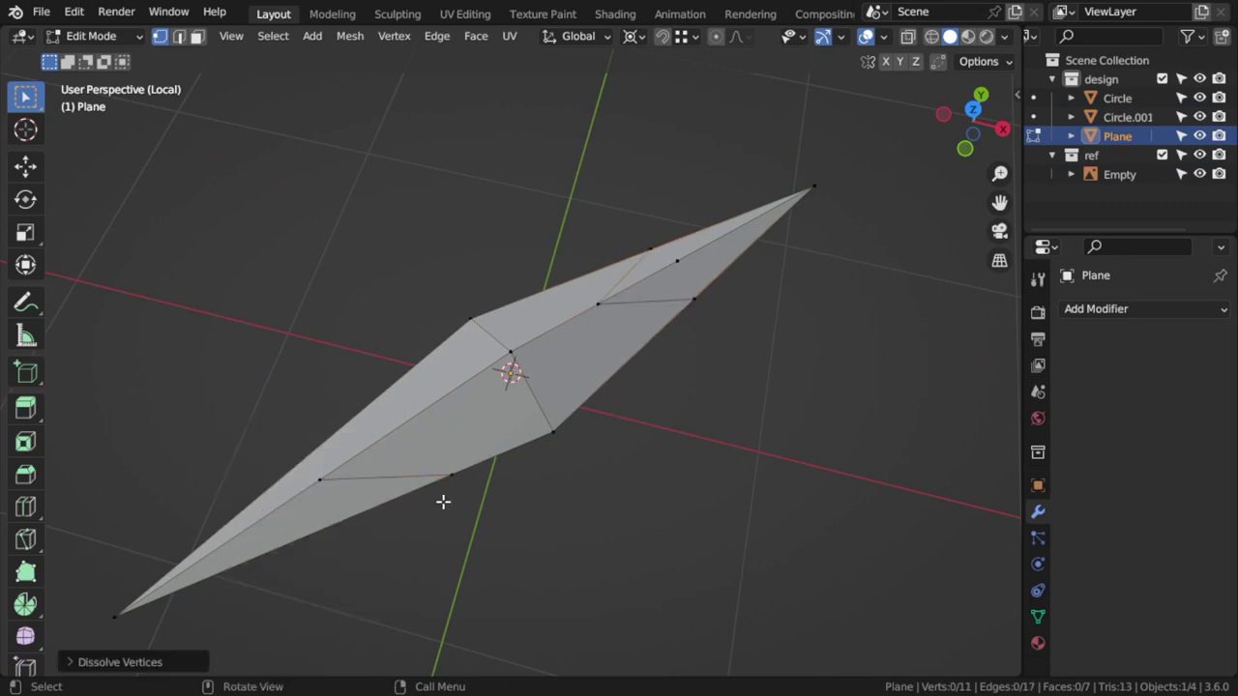
click(448, 480)
key(x)
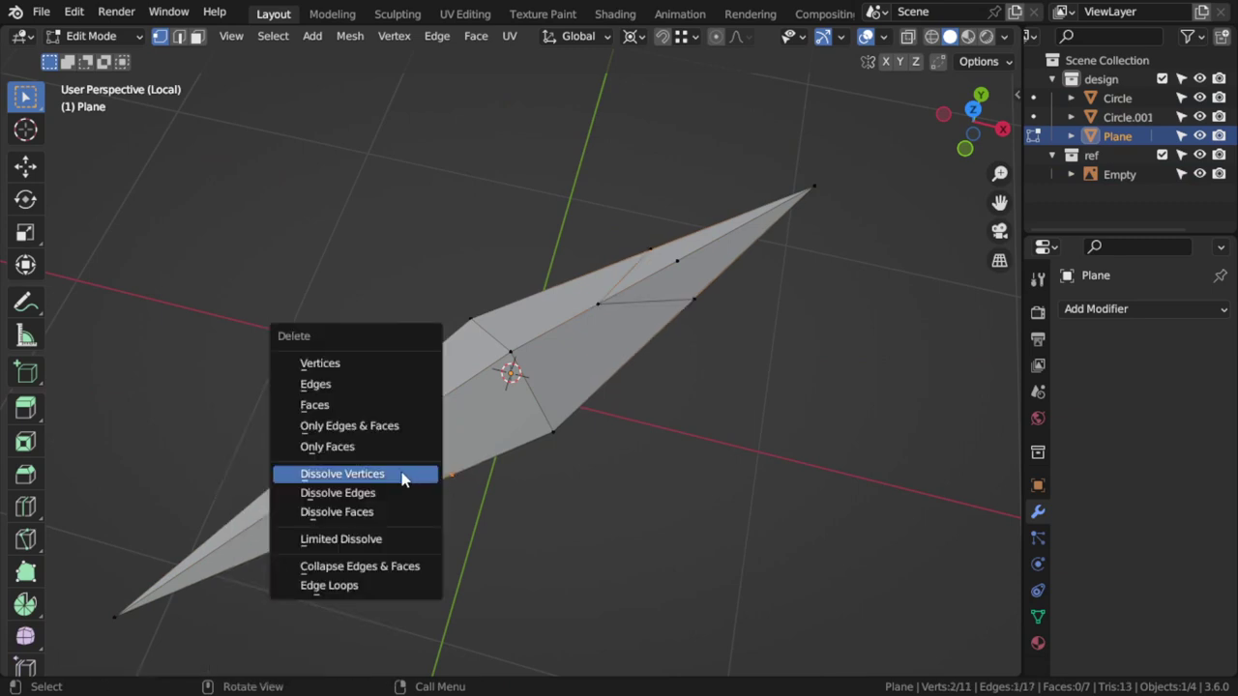
click(409, 475)
- Reconnect the needle's centre vertex to its lower-left tip and split the new centre edge with a centred loop cut
click(505, 366)
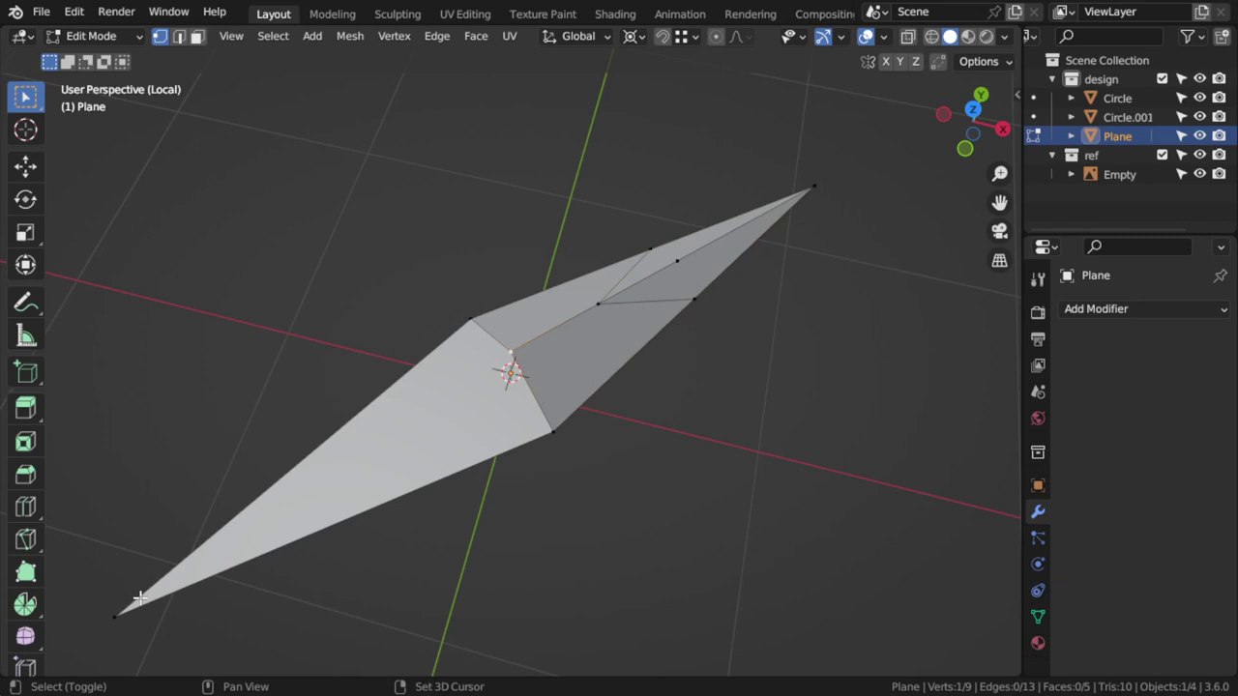
shift+click(141, 599)
key(j)
key(ctrl+r)
click(345, 451)
right_click(345, 451)
- Add supporting loop cuts close to both sides of the needle's central cross edge
key(ctrl+r)
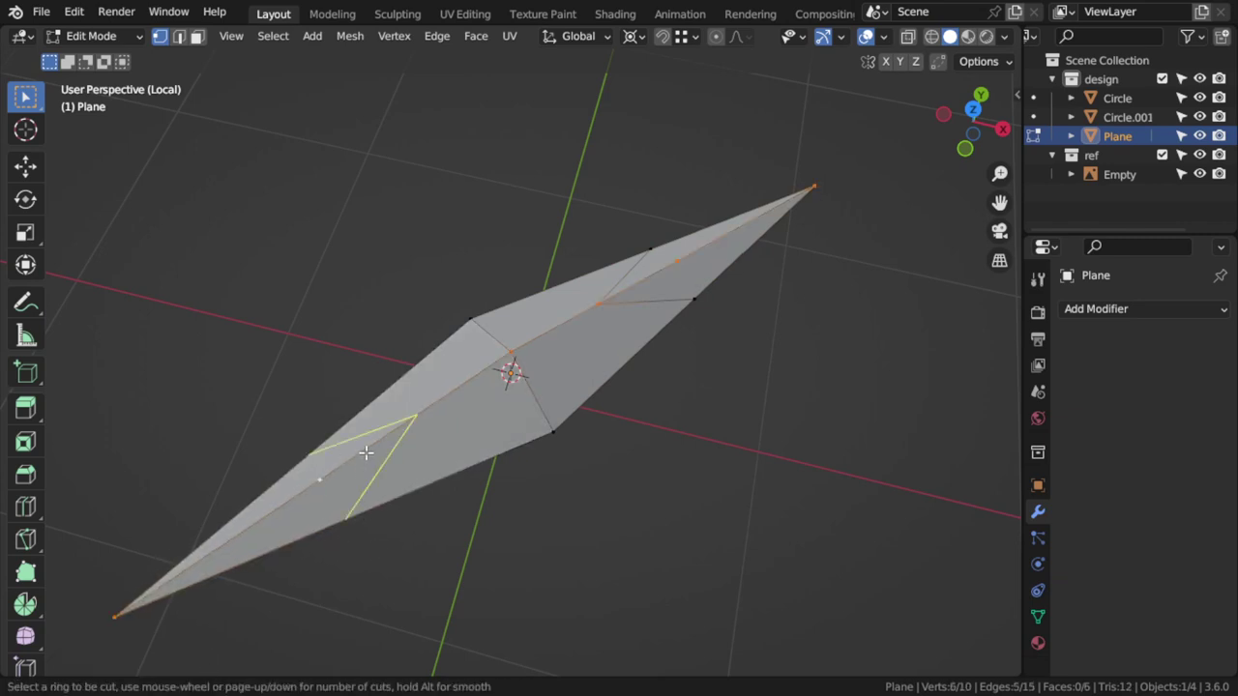
click(366, 453)
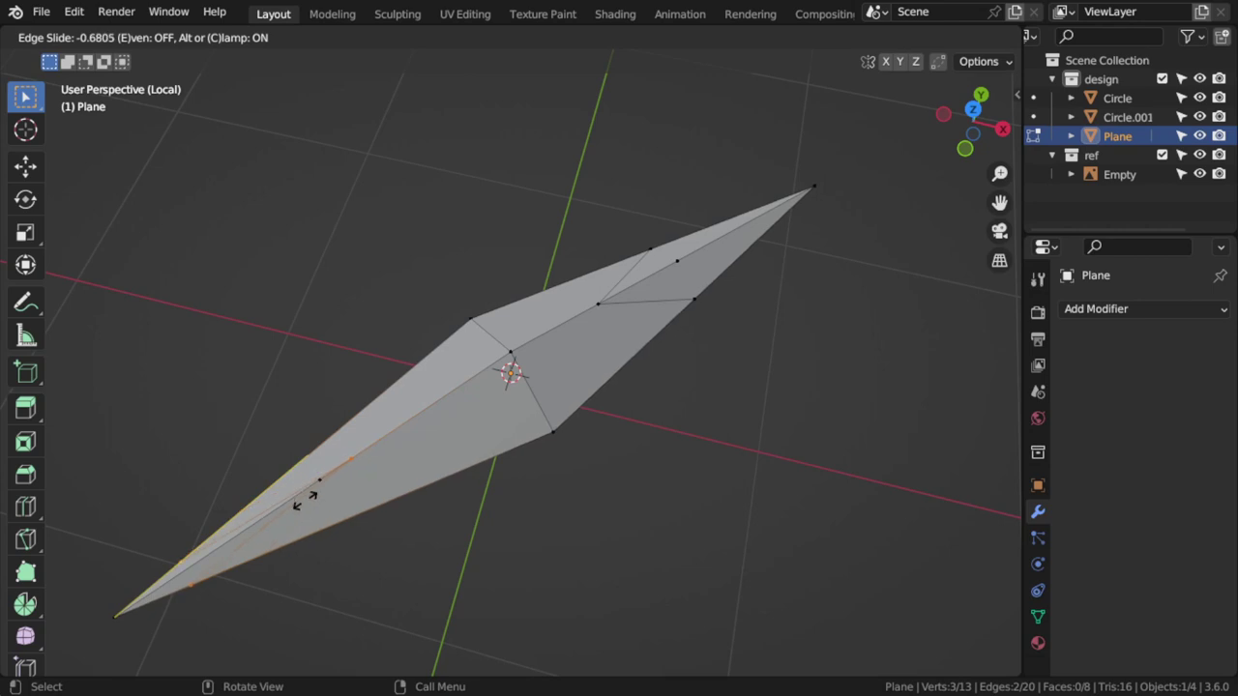
click(484, 430)
key(ctrl+r)
click(507, 367)
click(400, 436)
- Add a supporting loop cut close to the needle's lower-left tip
key(ctrl+r)
click(387, 445)
key(shift)
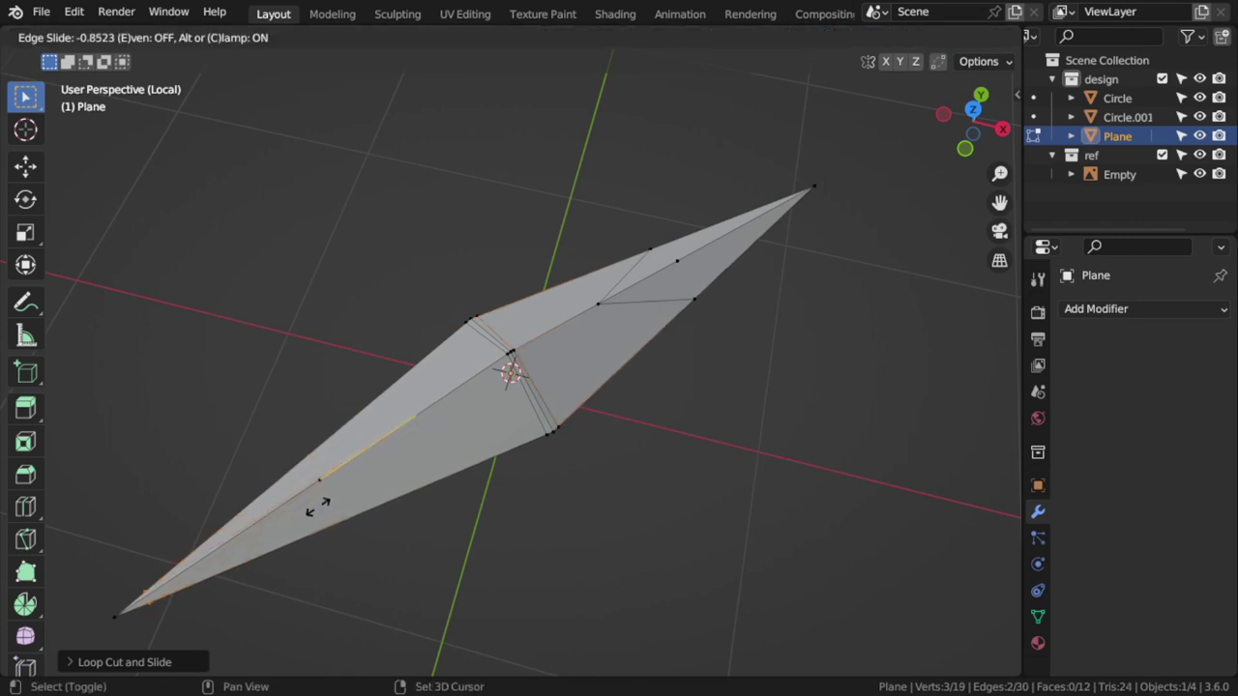
click(253, 543)
key(ctrl+r)
click(679, 259)
click(712, 252)
key(ctrl+z)
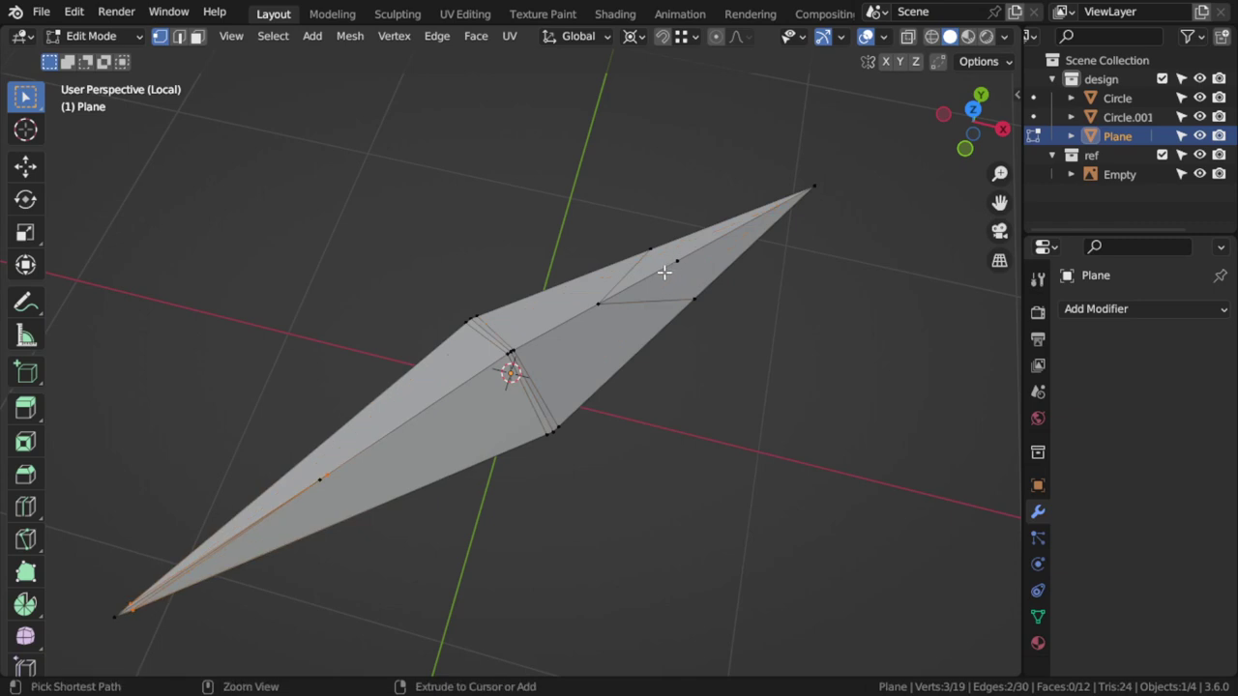
- Add a supporting loop cut close to the needle's upper-right tip
key(ctrl+r)
click(669, 271)
click(690, 276)
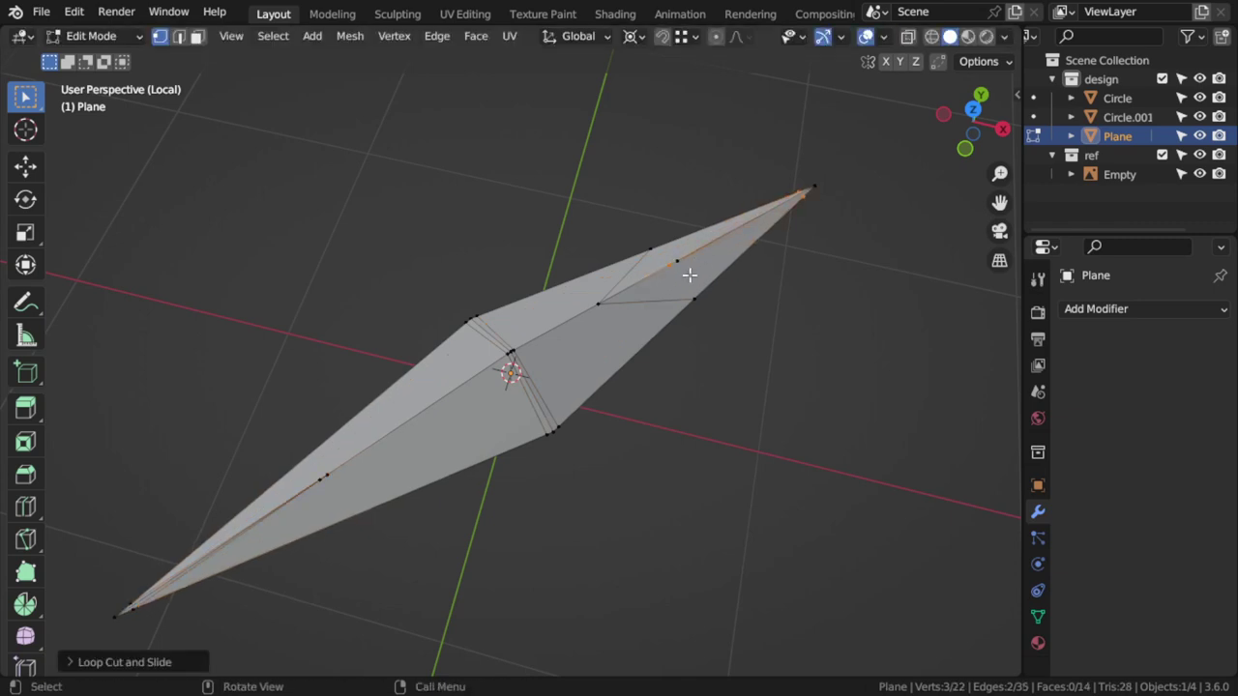
- Try a level 2 Subdivision Surface modifier on the needle and remove it
key(Tab)
key(ctrl+2)
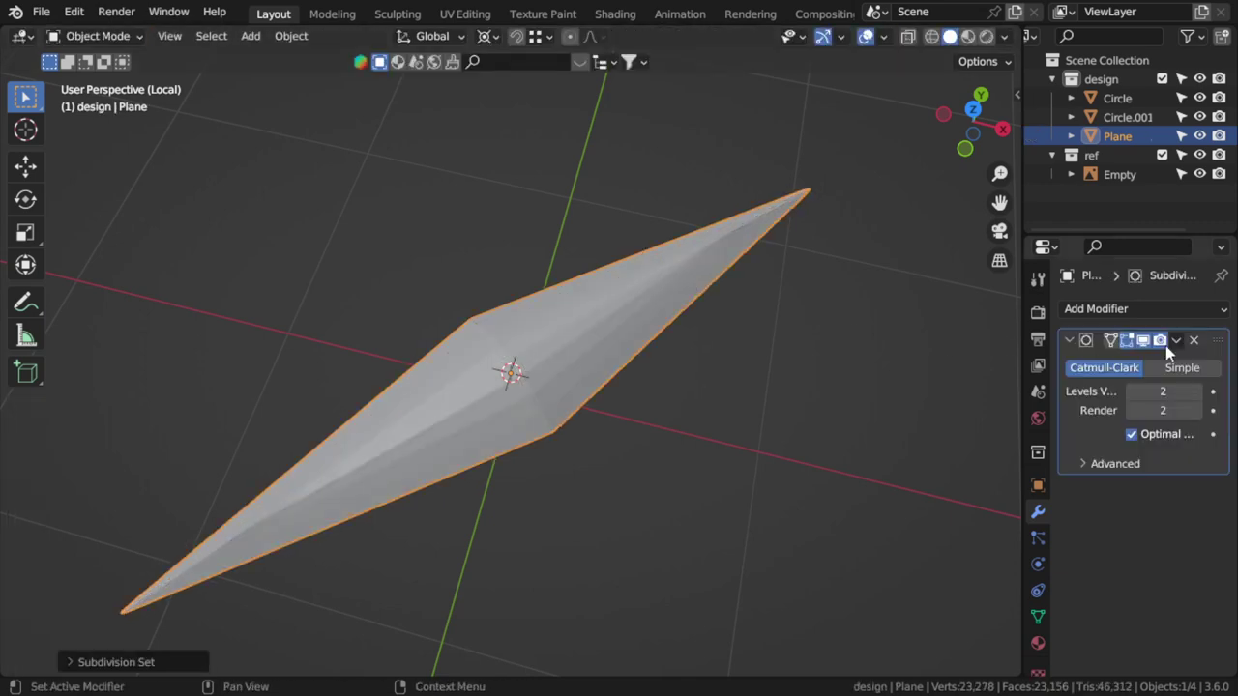
click(1193, 340)
- Add a Bevel modifier to the needle and set it to 3 segments
click(1189, 309)
click(870, 383)
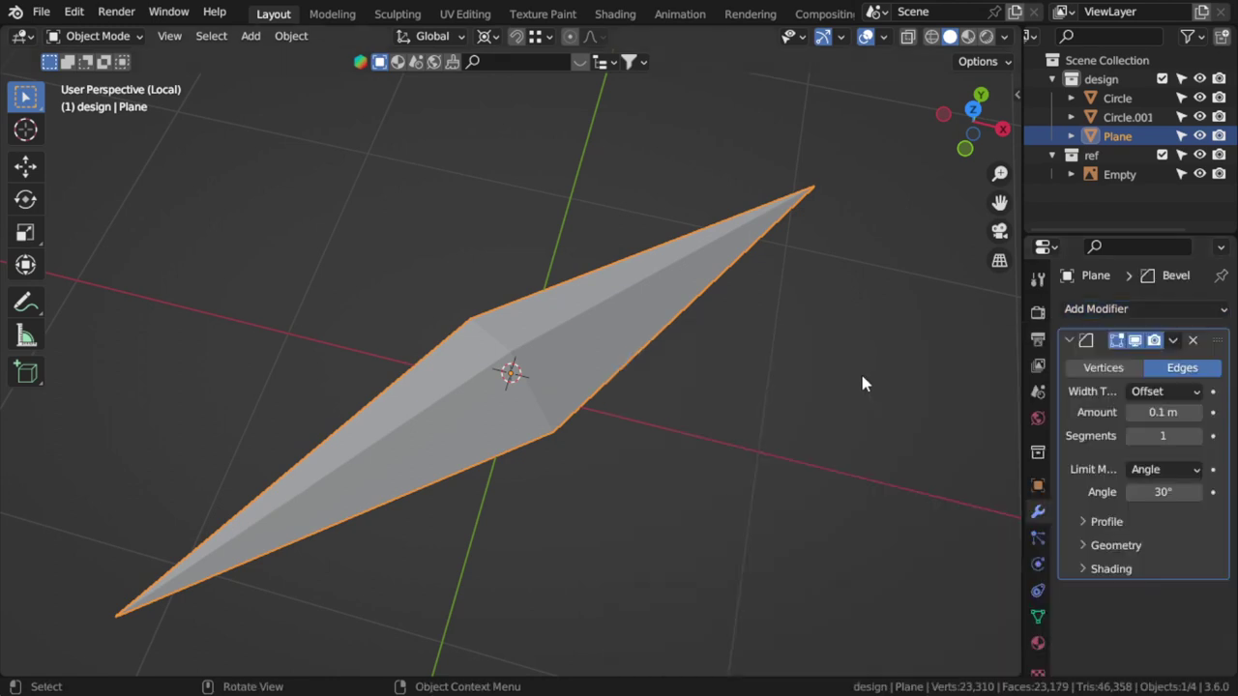
click(1196, 436)
click(1196, 437)
- Recalculate the normals of all the needle's faces to point outward
key(Tab)
key(Tab)
key(Tab)
key(a)
key(shift+n)
key(Tab)
- Bevel all of the needle's mesh edges with 2 segments and a width of about 0.0056 m
middle_drag(597, 389, 742, 405)
scroll(513, 373, up, 4)
key(Tab)
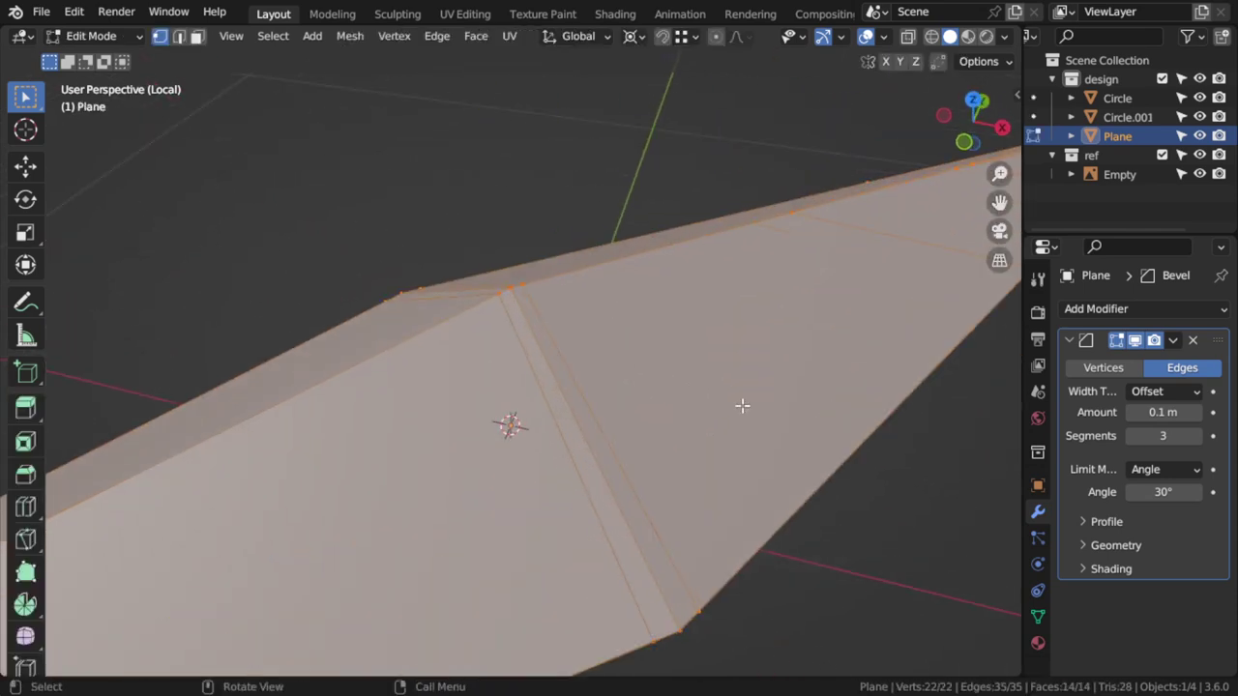
key(ctrl+b)
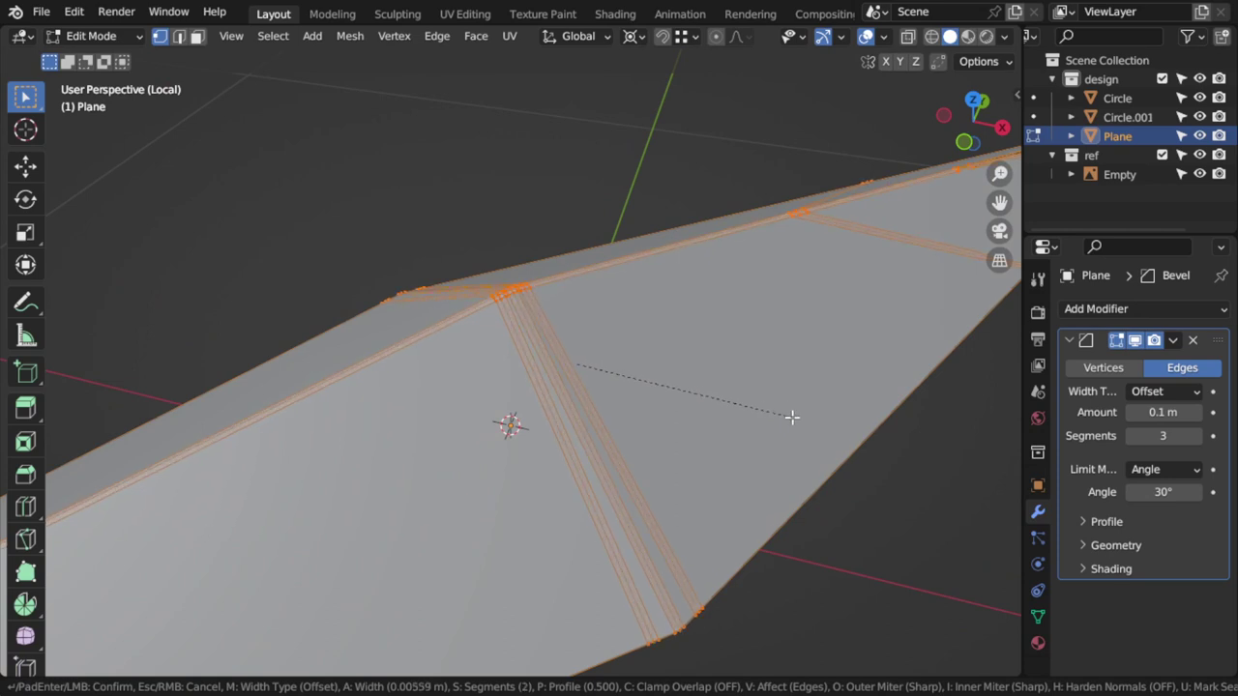
click(793, 418)
key(Tab)
- Examine the bevelled needle in isolation, and check it against the whole compass dial
scroll(655, 399, down, 4)
middle_drag(653, 399, 692, 431)
scroll(588, 385, down, 5)
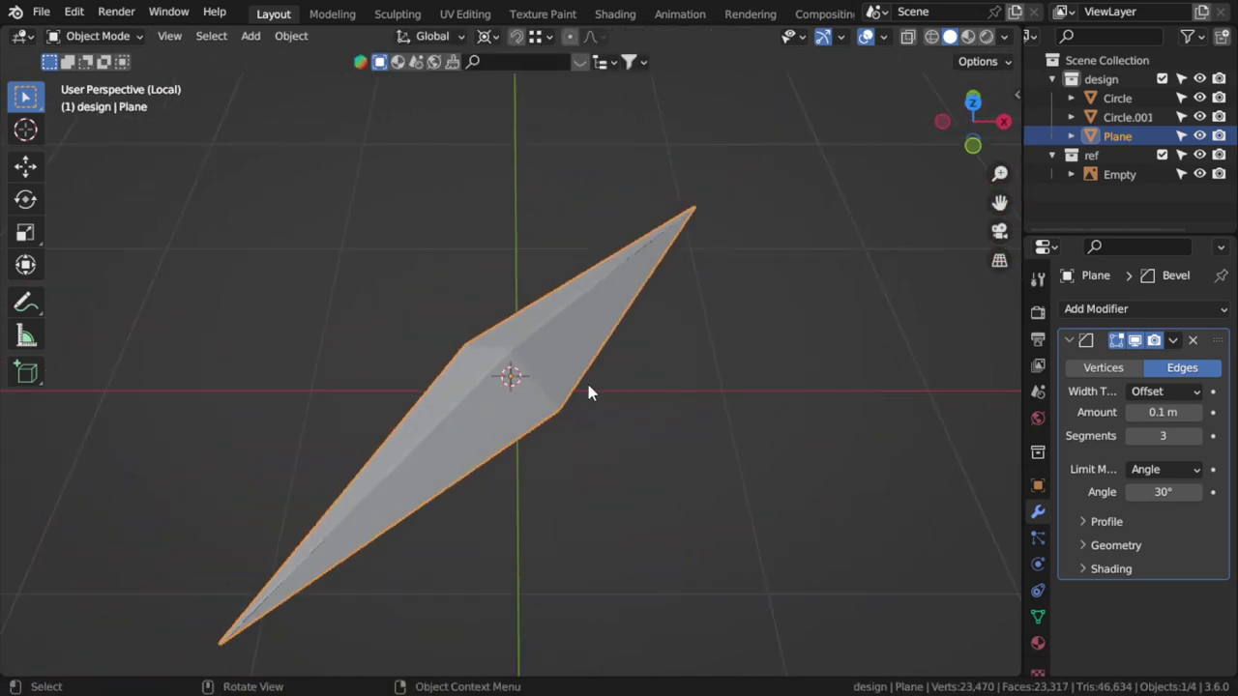
key(KP_7)
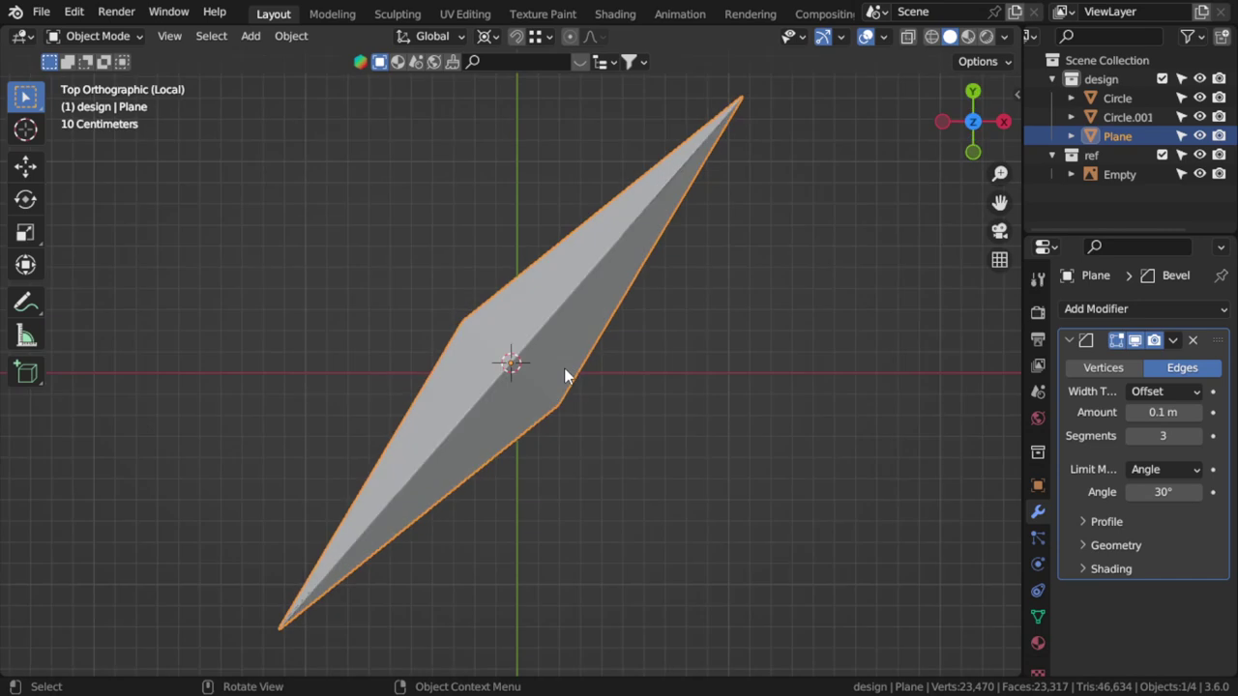
key(KP_Divide)
key(alt+a)
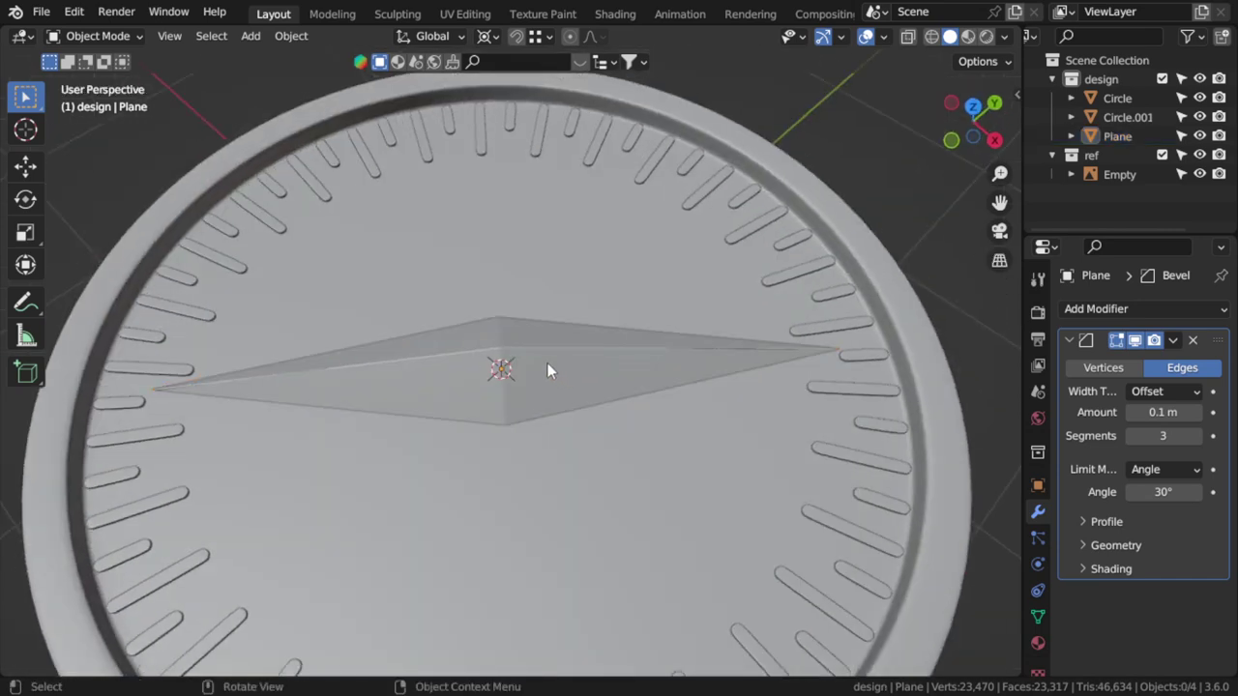
scroll(542, 369, down, 4)
middle_drag(524, 346, 582, 406)
key(KP_7)
- Compare the needle and dial with the reference image from above in wireframe and shaded display
key(shift+z)
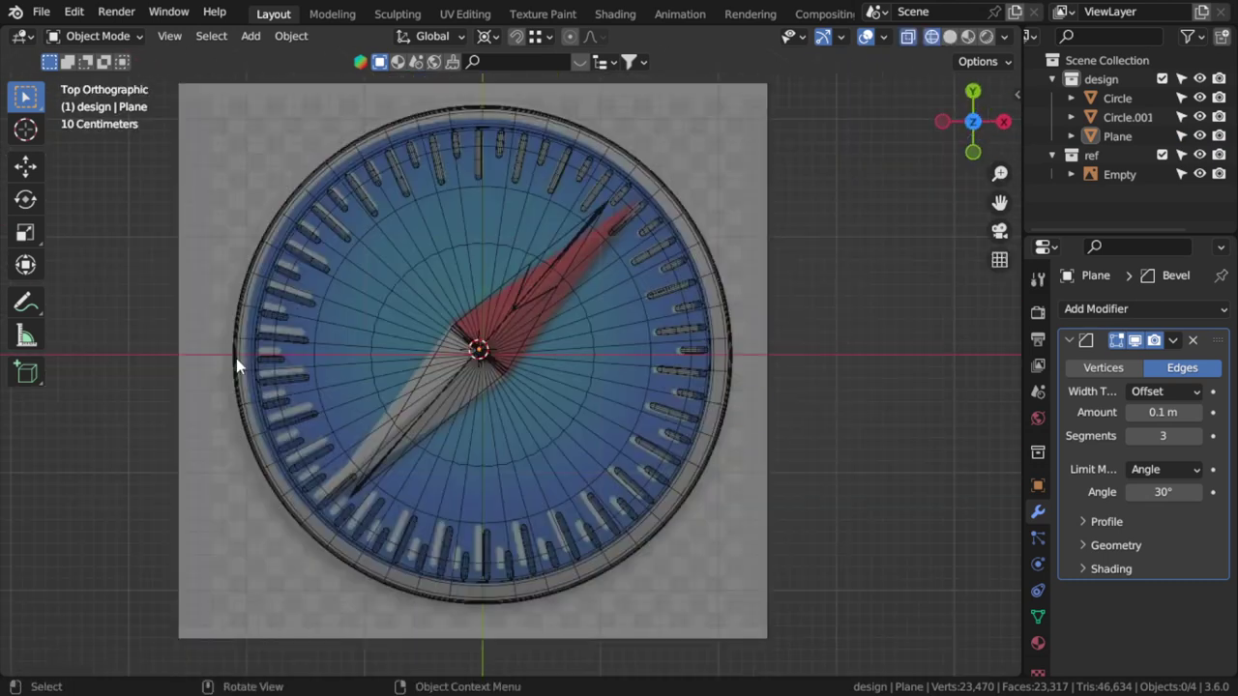
scroll(384, 358, up, 2)
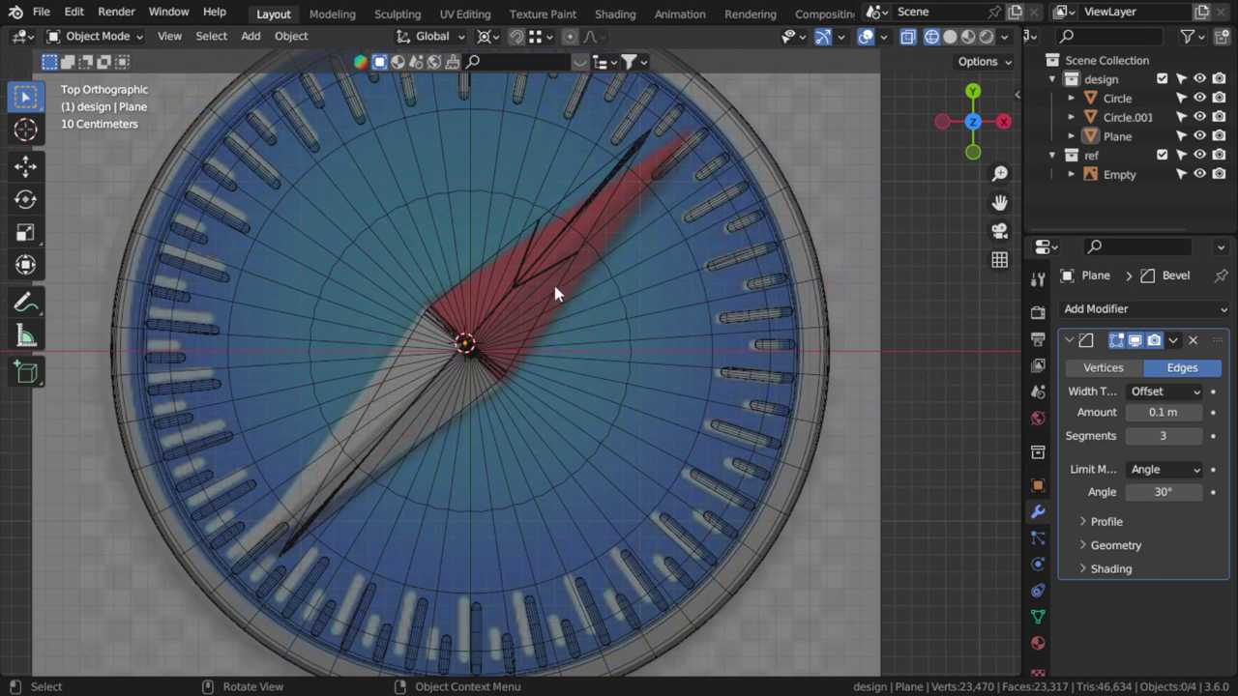
scroll(611, 339, down, 2)
key(z)
click(735, 360)
key(z)
click(583, 362)
scroll(628, 377, up, 2)
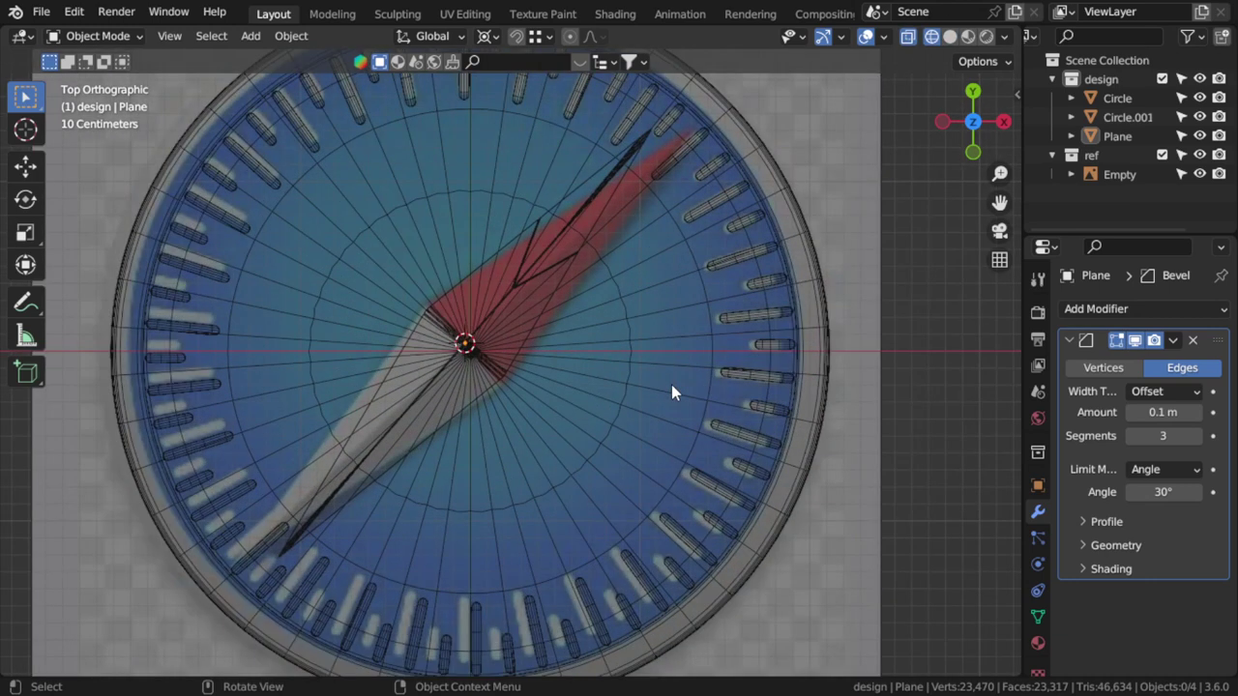